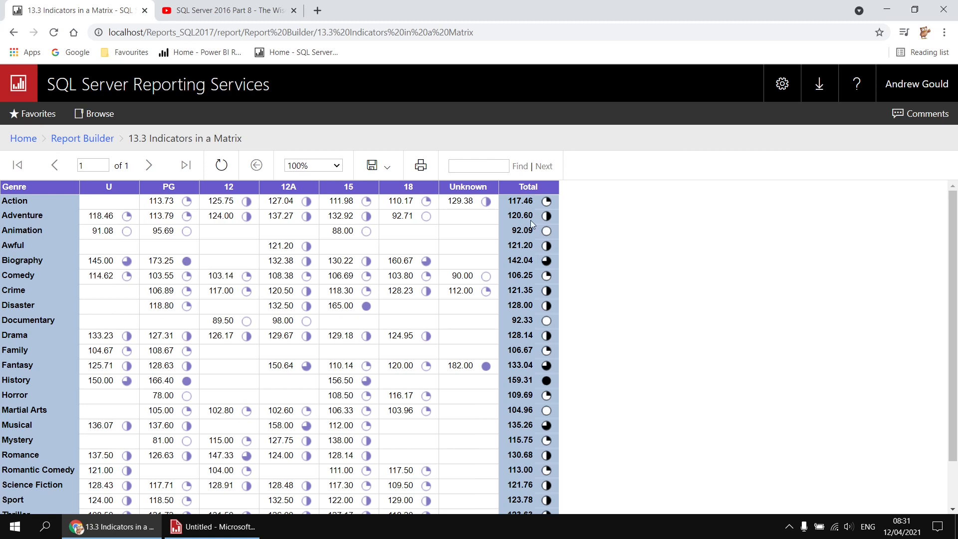
Step: Review the finished indicator matrix report down to its totals row, and the Wise Owl Movies Database video page with its download link
scroll(530, 256, down, 2)
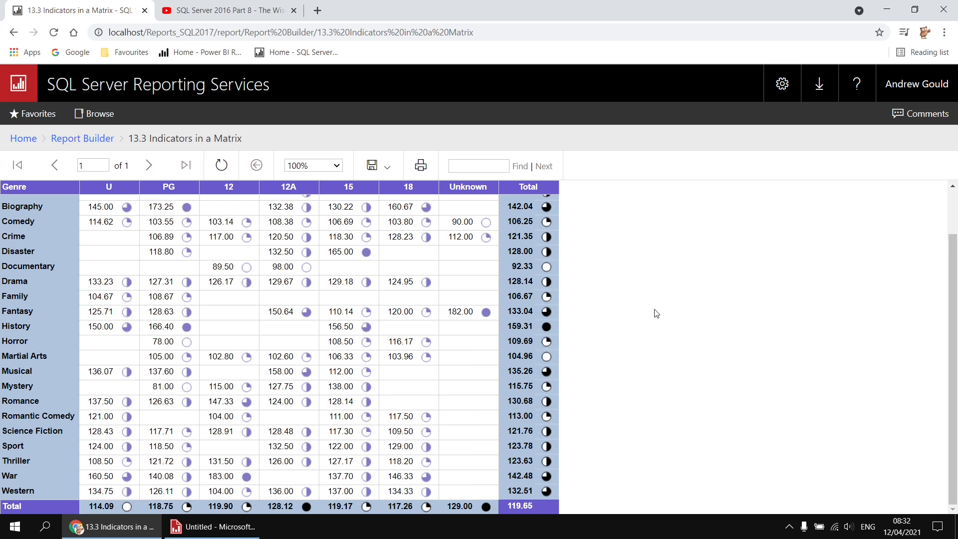
click(225, 12)
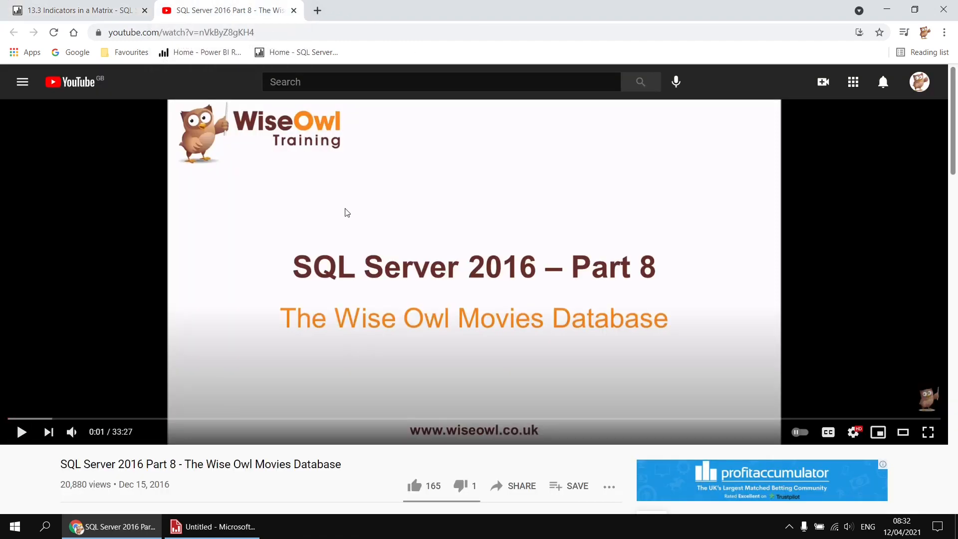
scroll(344, 212, down, 1)
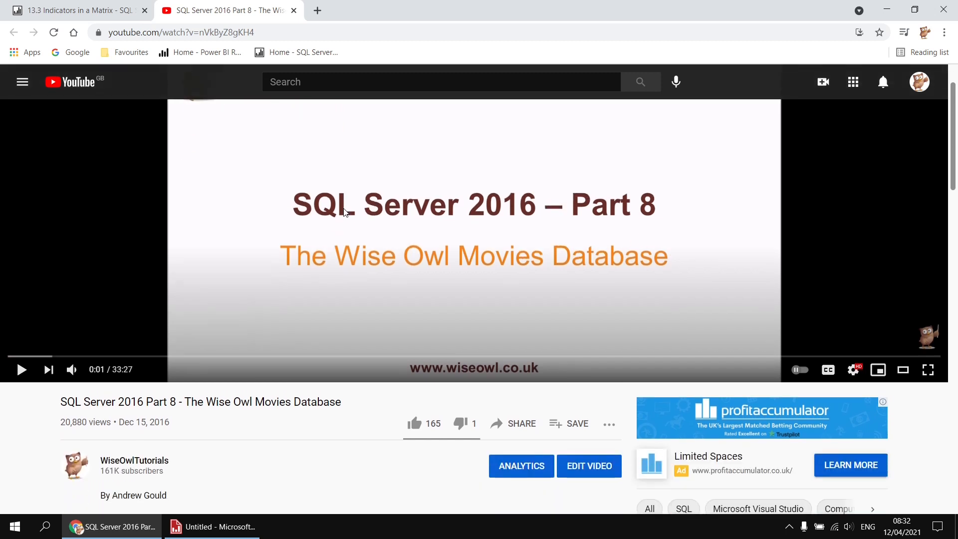
scroll(344, 216, down, 1)
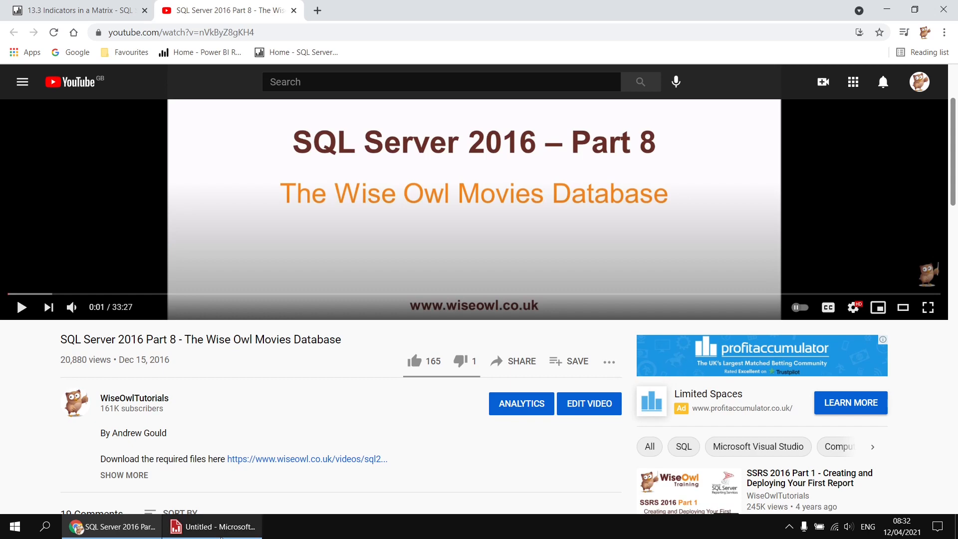
Step: Switch to Report Builder and add an embedded data source named Movies with the Microsoft SQL Server connection type
click(223, 531)
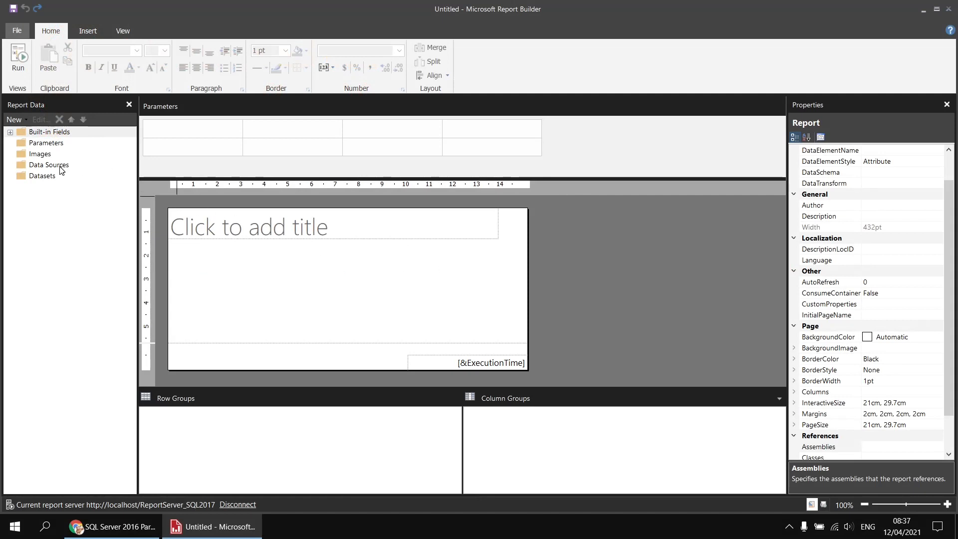
right_click(60, 166)
click(100, 173)
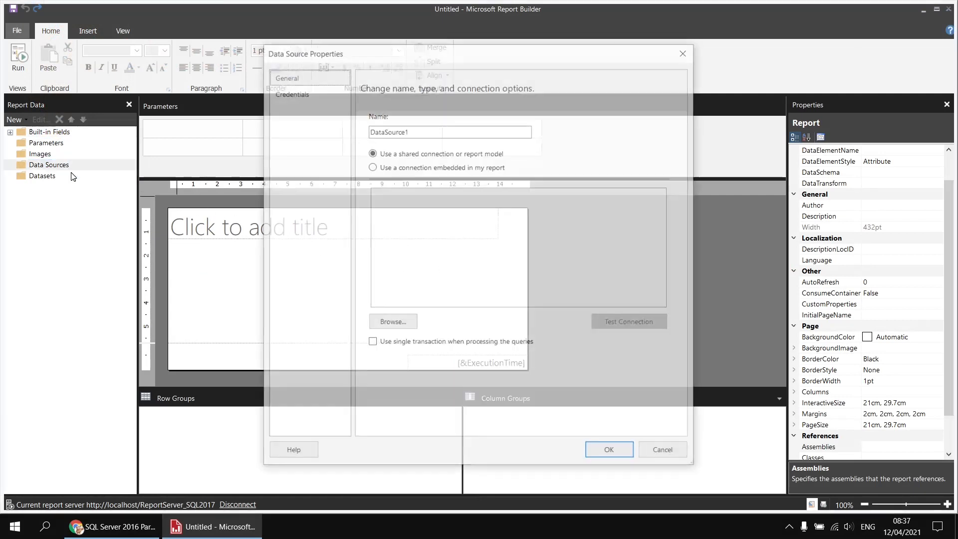
text(Movies)
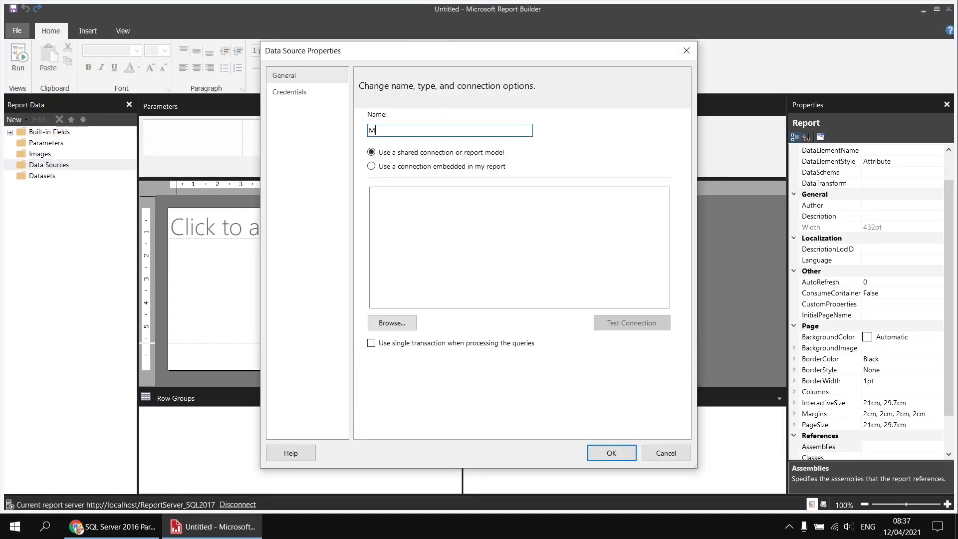
click(430, 167)
click(439, 210)
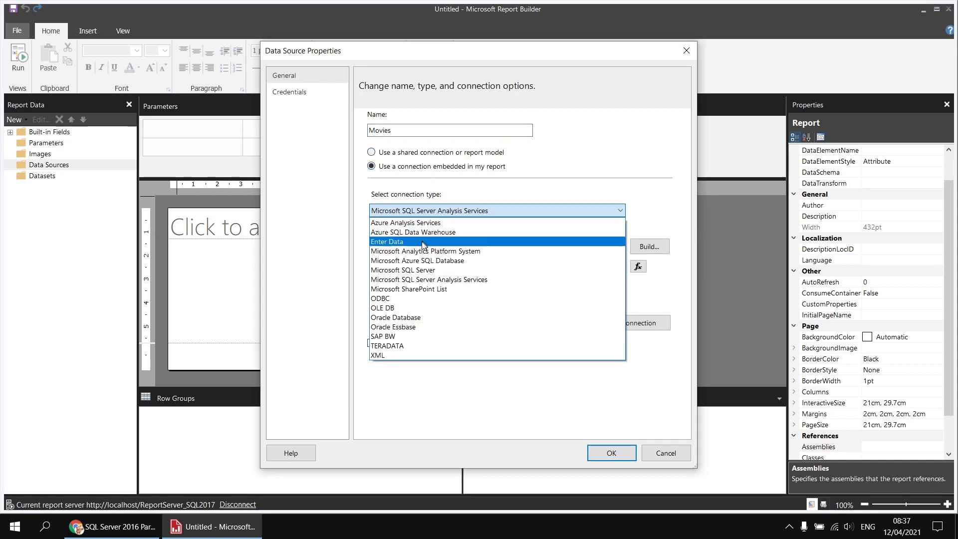
click(421, 269)
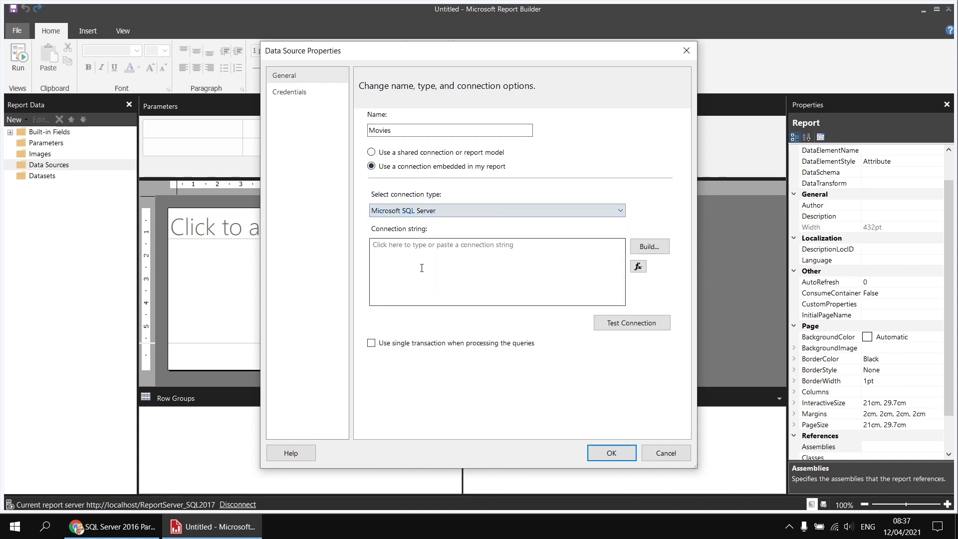
Step: Build the data source's connection to server .\sql2017 and the Movies database, and save the data source
click(647, 248)
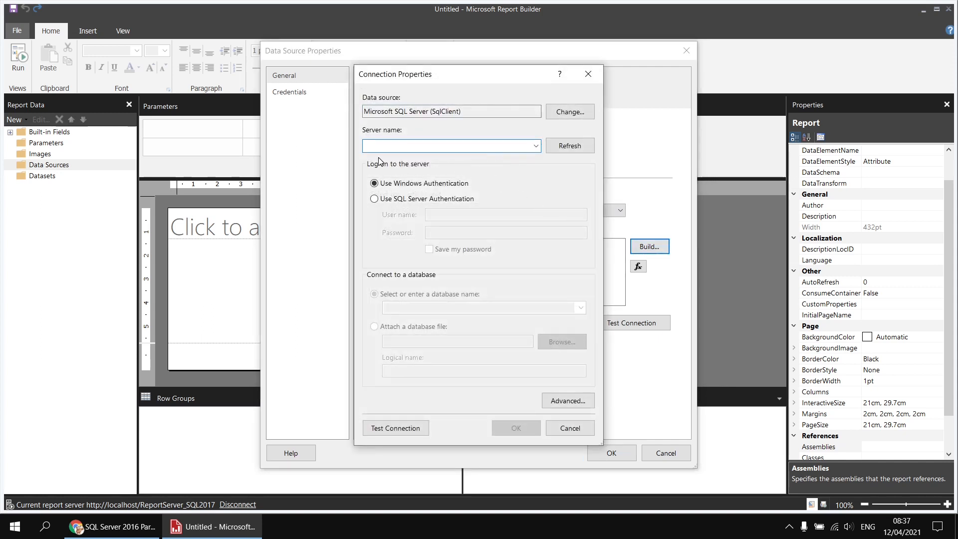
text(.\)
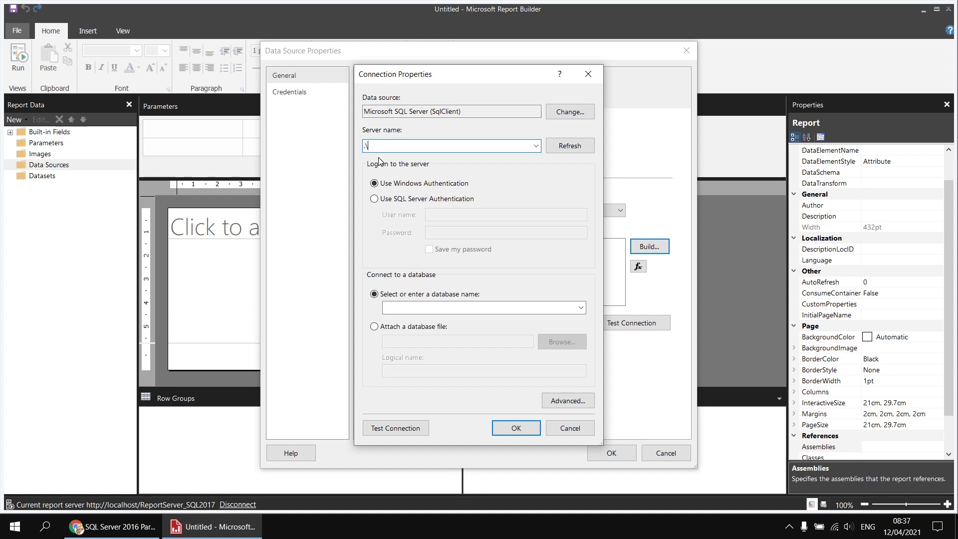
text(sql2017)
click(579, 308)
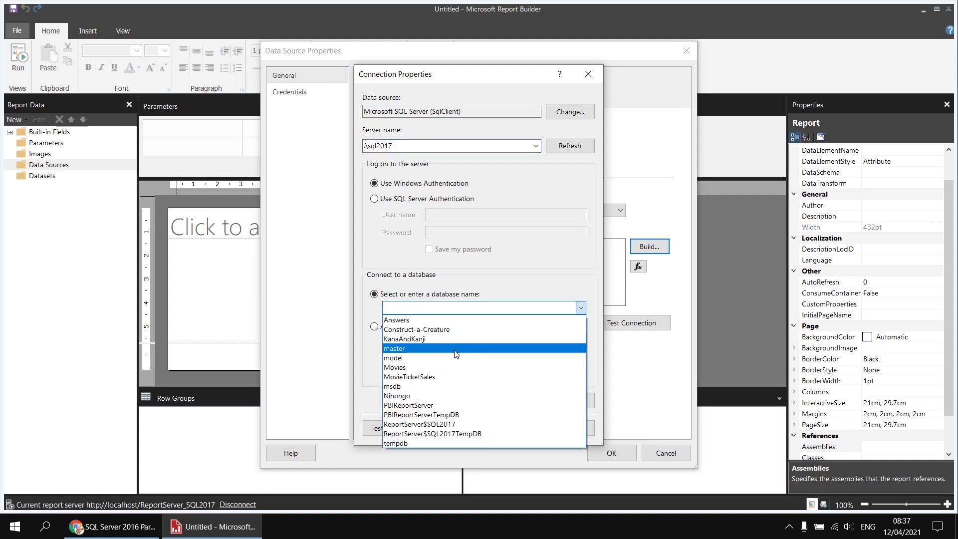
click(416, 369)
click(513, 429)
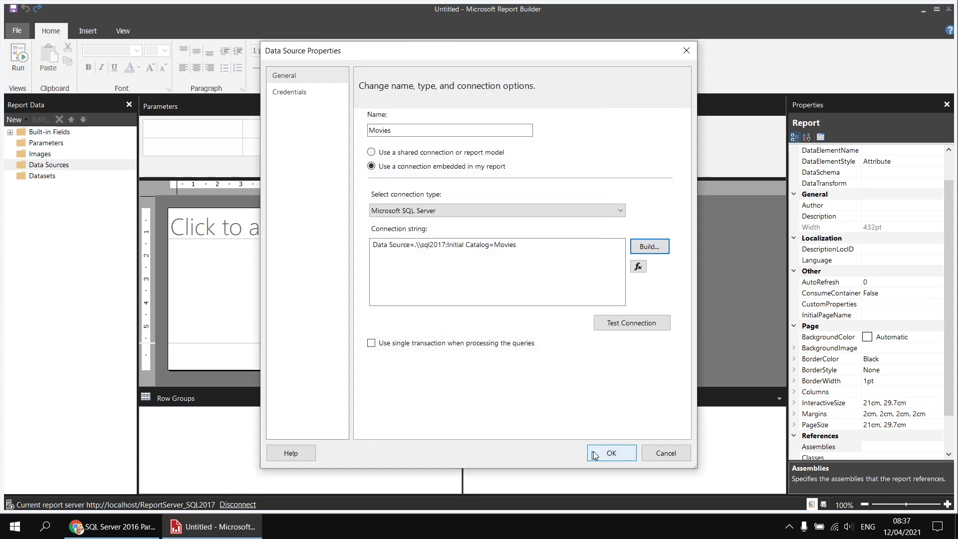
click(612, 453)
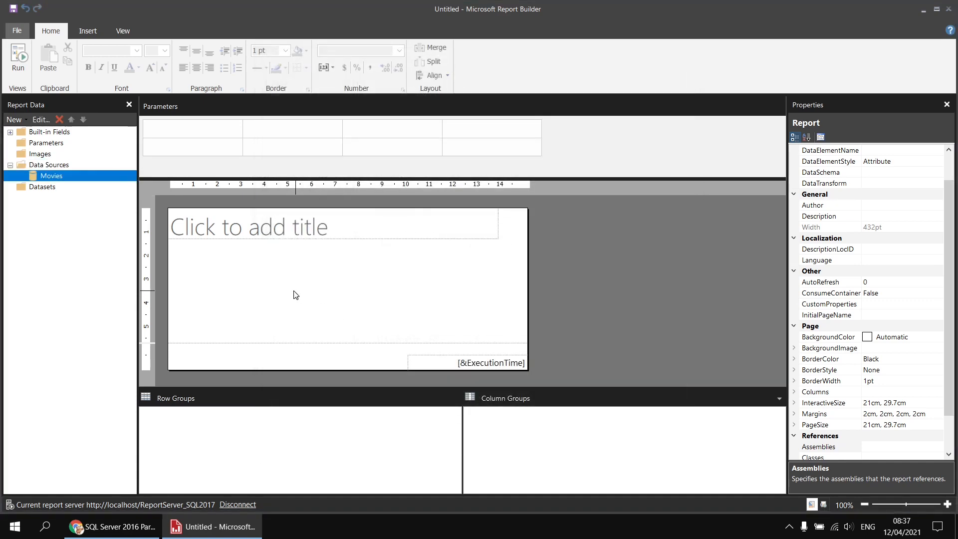
Step: Add an embedded dataset named Films based on the Movies data source
right_click(64, 176)
click(107, 181)
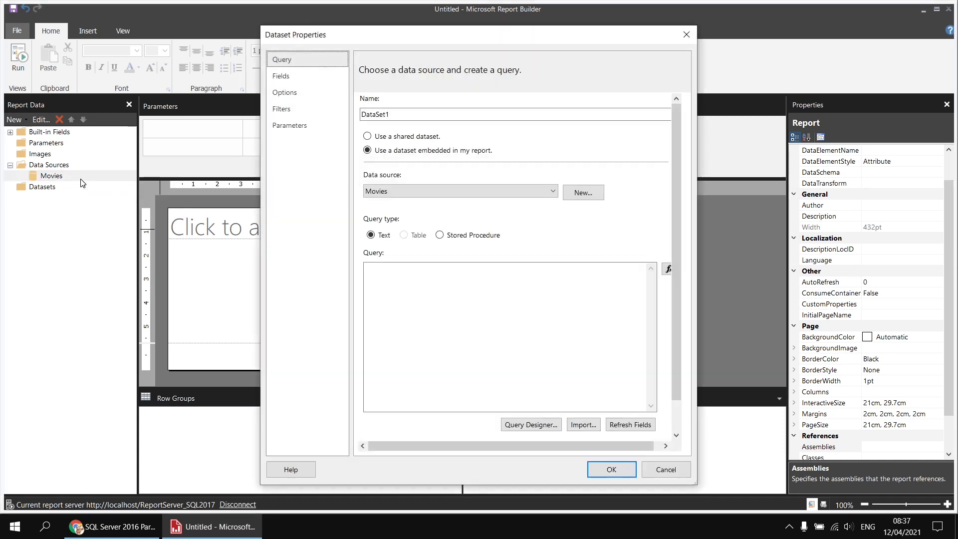
text(Films)
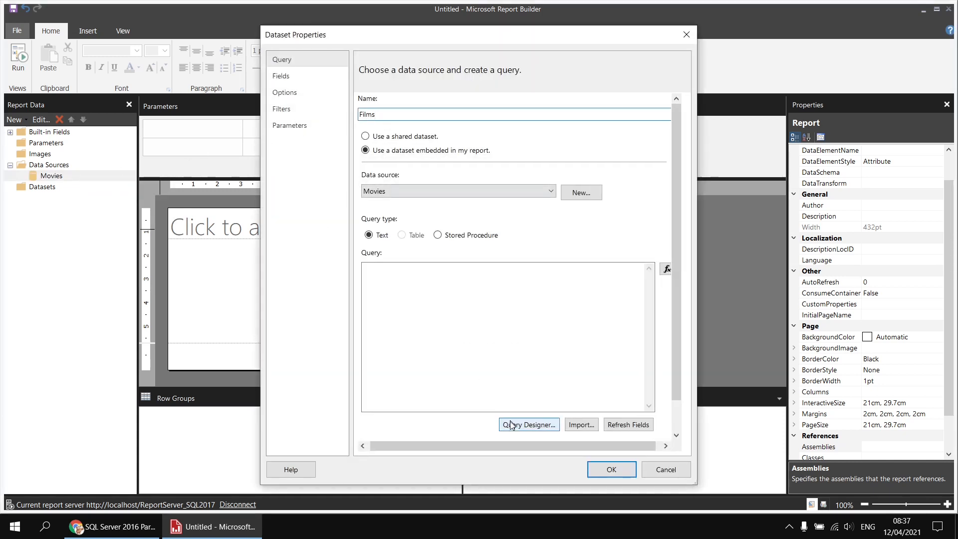
Step: Design the dataset query with CertificateID and Certificate from the Certificate table and GenreID and Genre from the Genre table
click(526, 428)
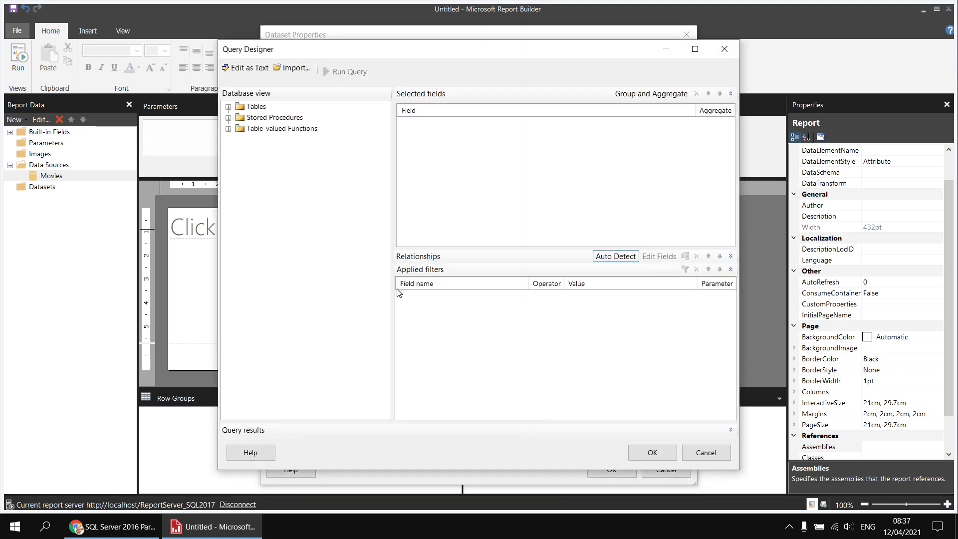
click(228, 107)
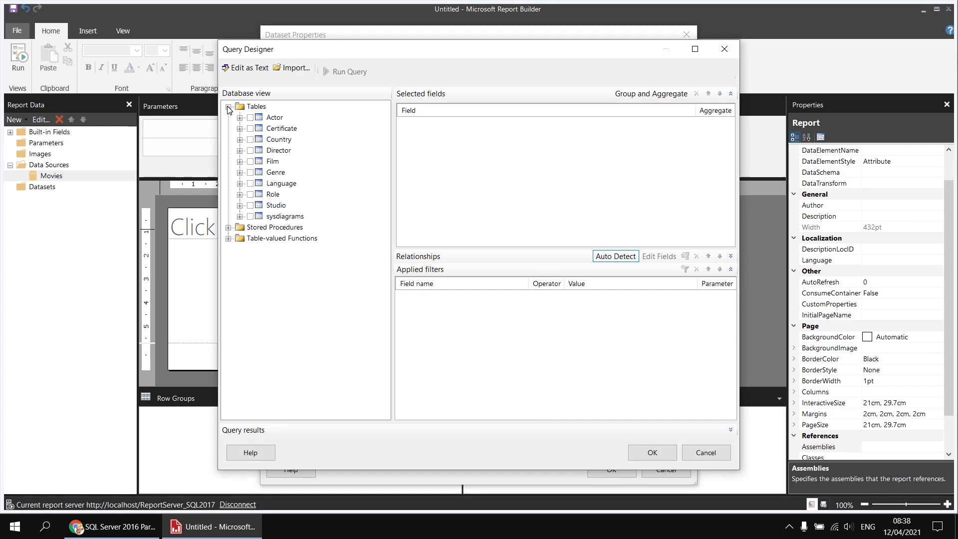
click(240, 129)
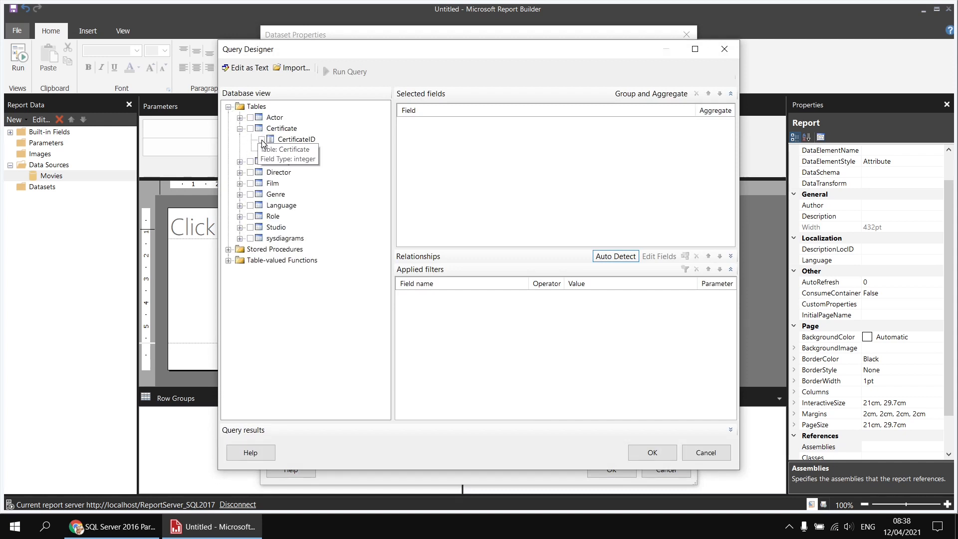
click(261, 139)
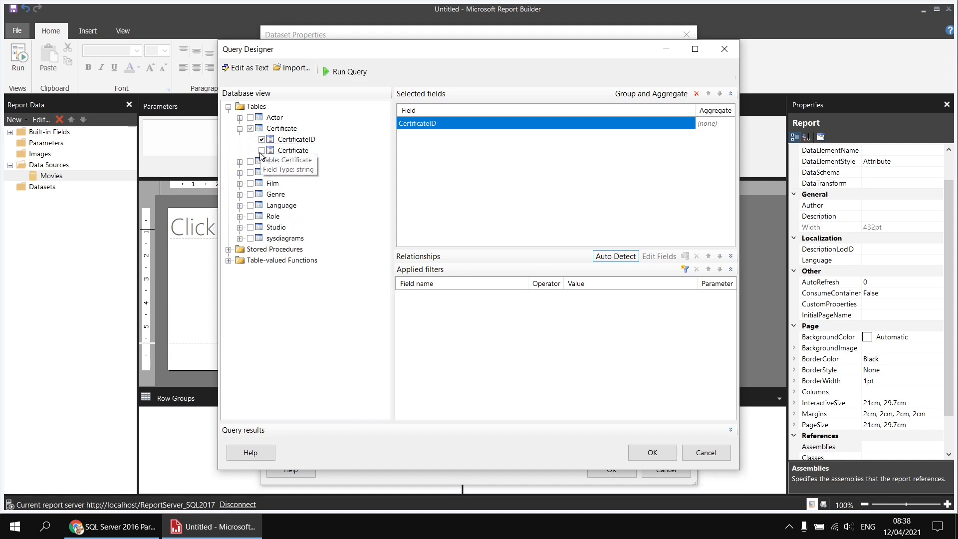
click(261, 151)
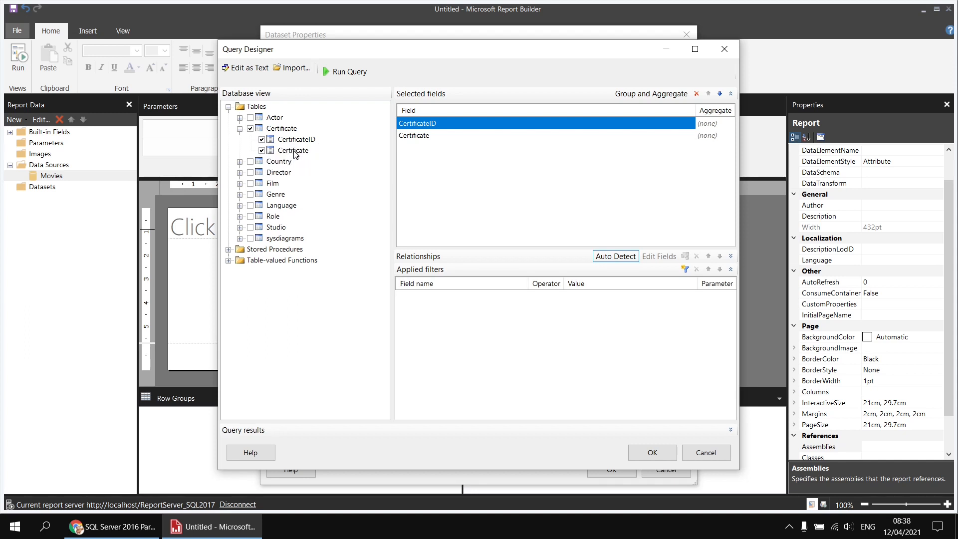
click(239, 195)
click(262, 205)
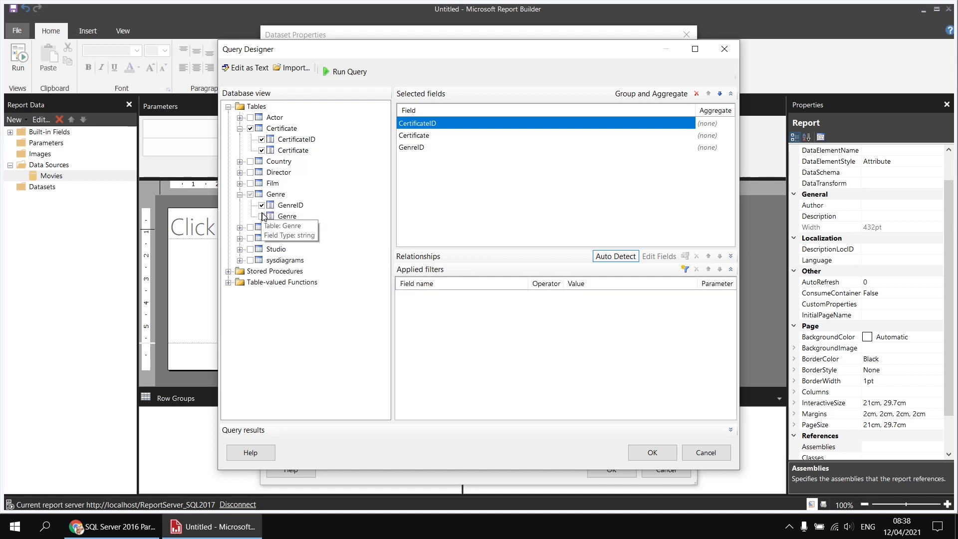
click(261, 216)
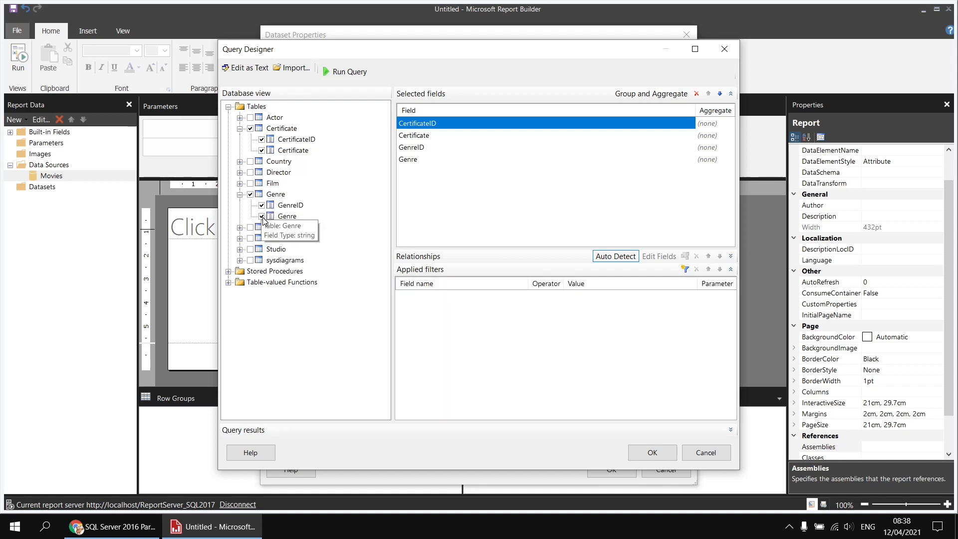
Step: Add RunTimeMinutes from the Film table to the query and save the Films dataset
click(239, 183)
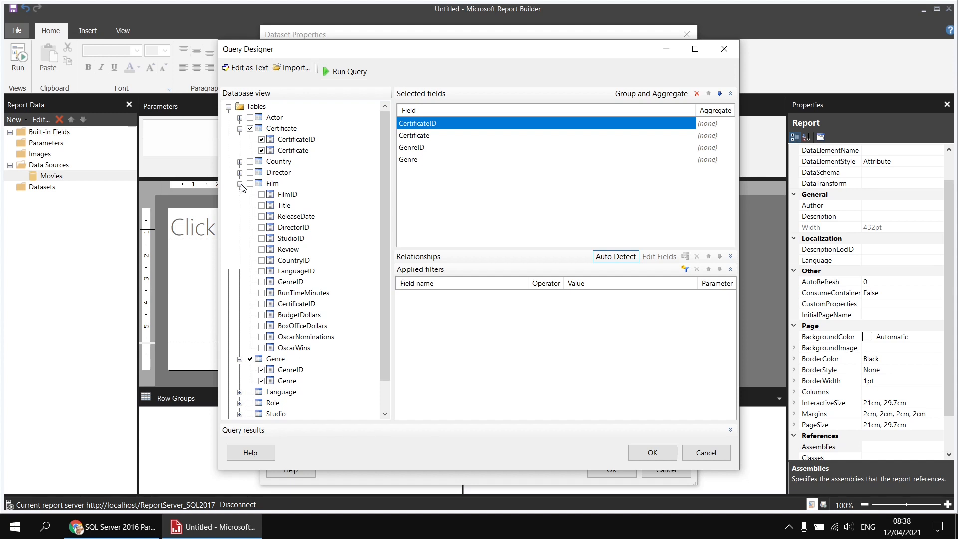
click(261, 293)
click(643, 452)
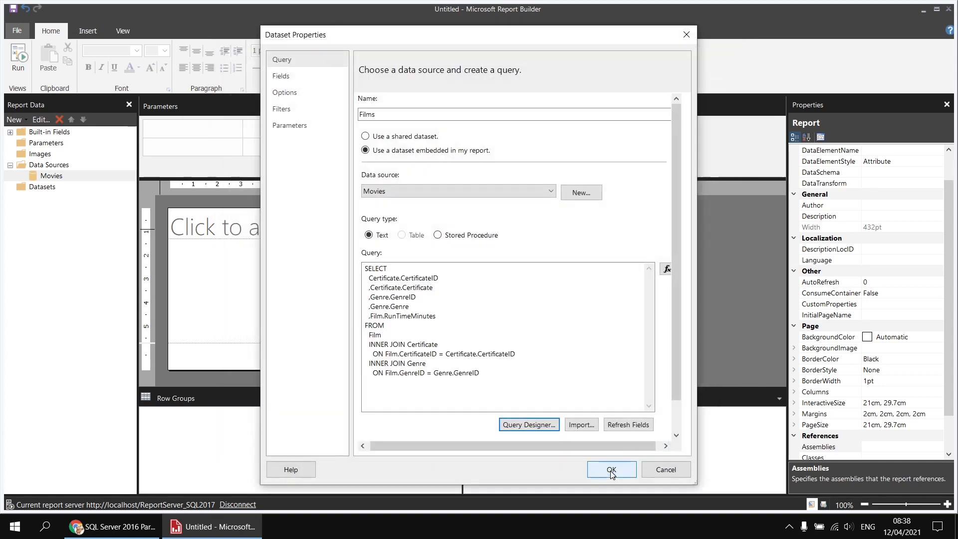
click(612, 469)
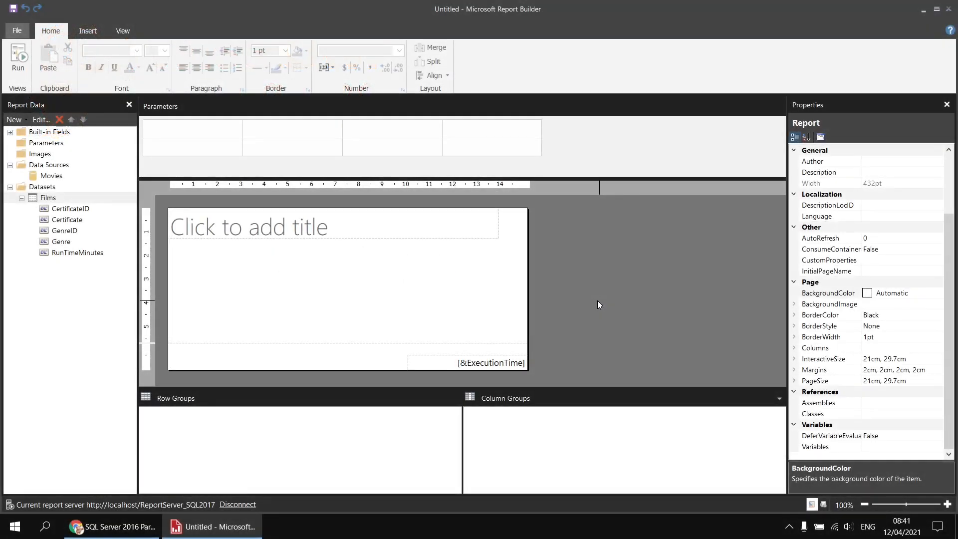
Step: Remove the page footer and delete the title text box from the report
right_click(235, 359)
click(278, 402)
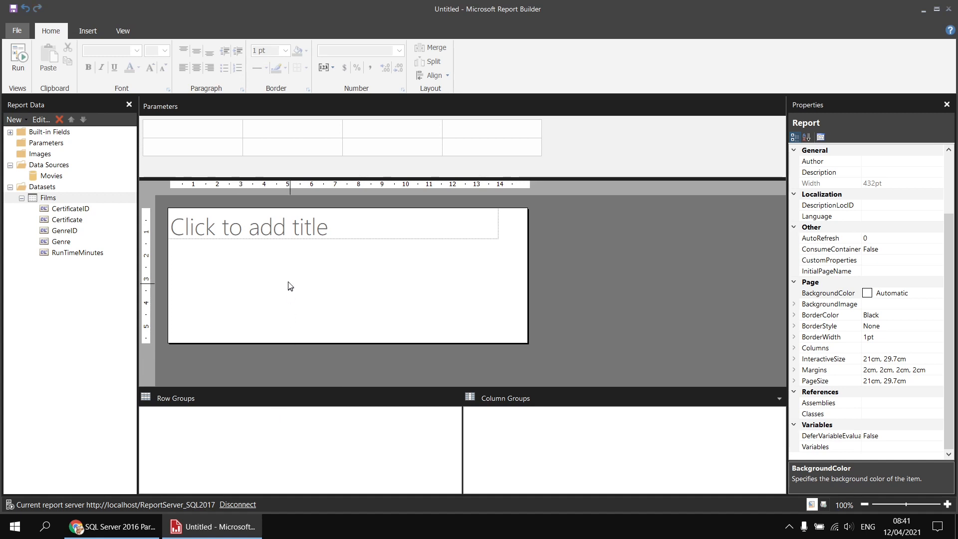
drag(288, 277, 256, 227)
key(Delete)
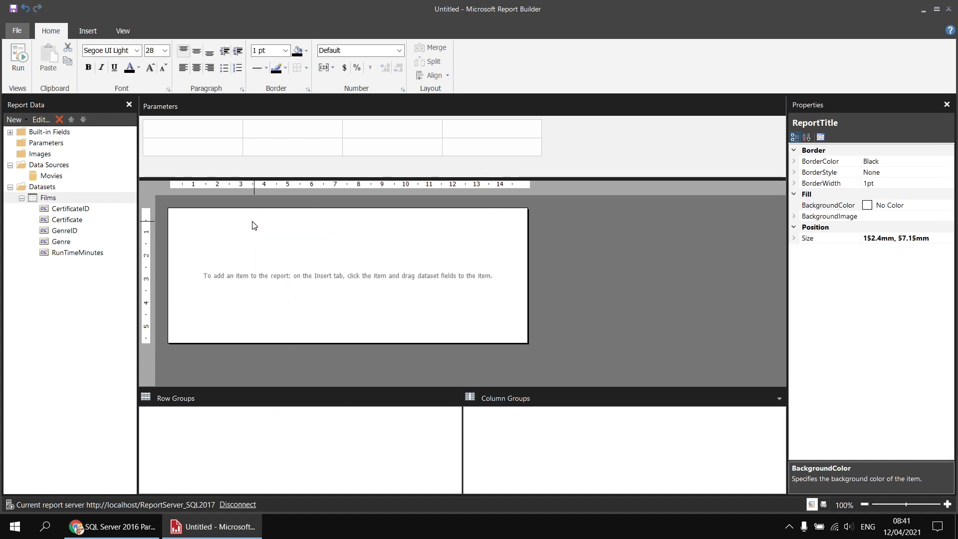
Step: Insert a matrix in the upper part of the empty report body
right_click(203, 243)
mouse_move(249, 287)
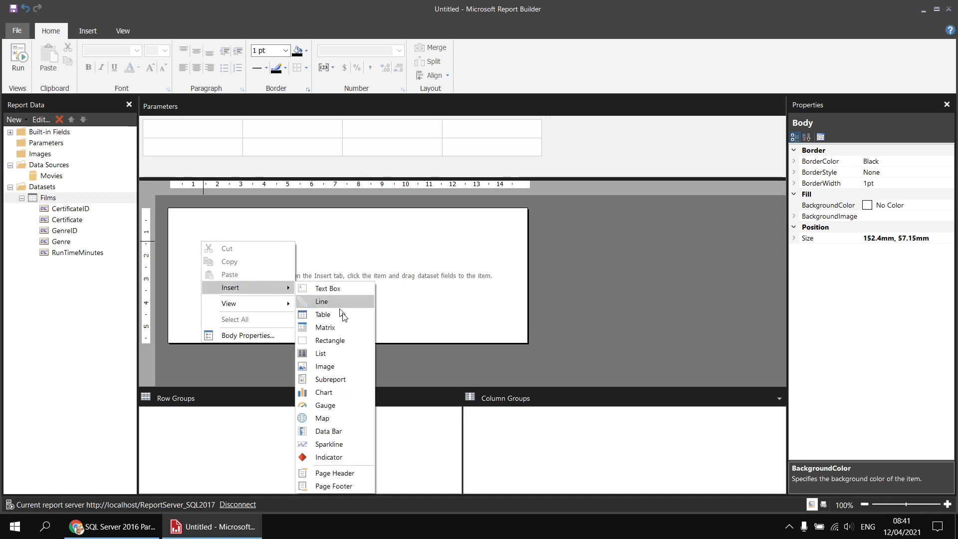
click(349, 327)
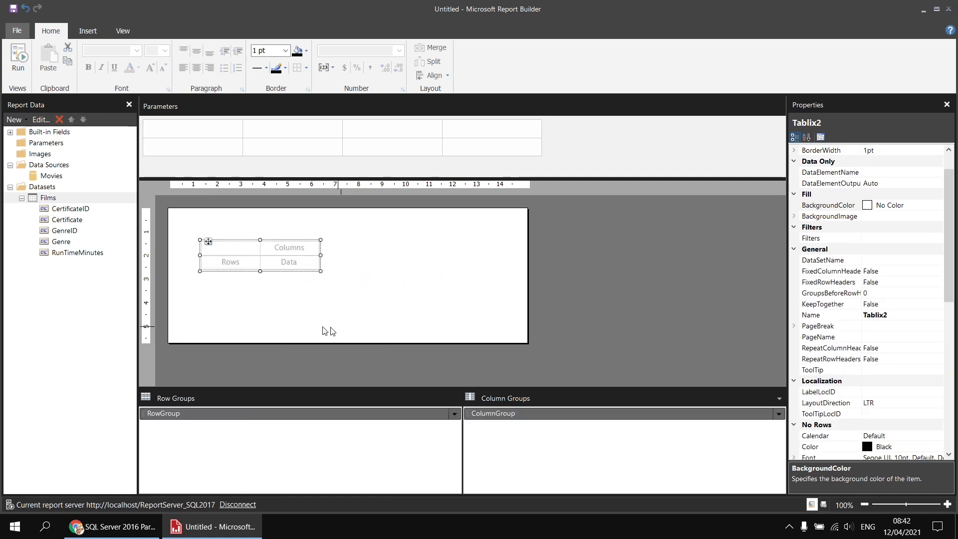
Step: Group the matrix rows by GenreID and display the Genre field in the row group cell
mouse_move(230, 263)
click(255, 261)
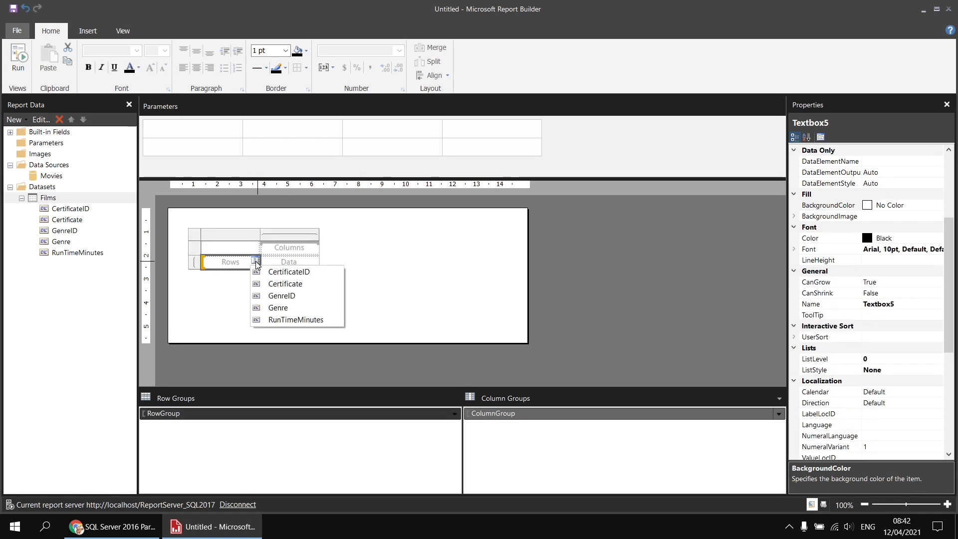
click(299, 298)
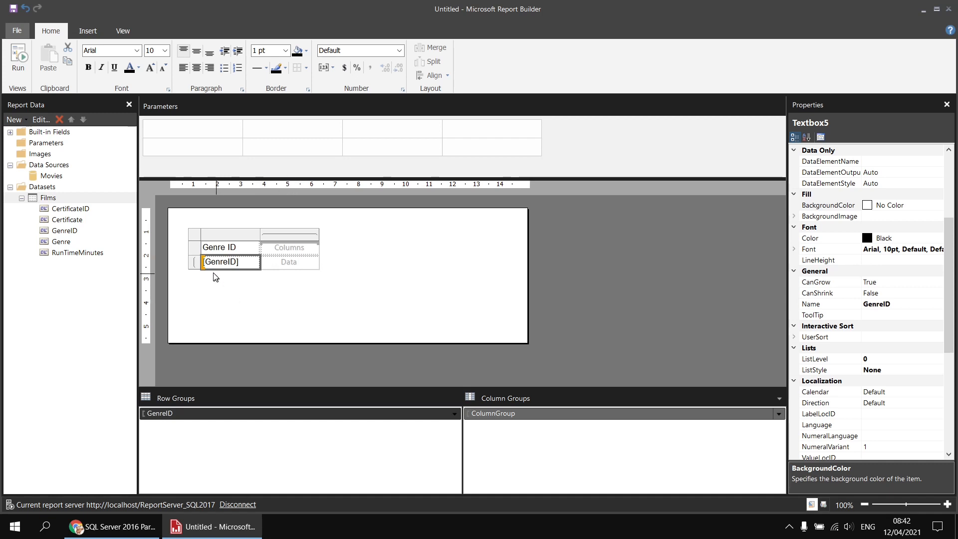
click(255, 263)
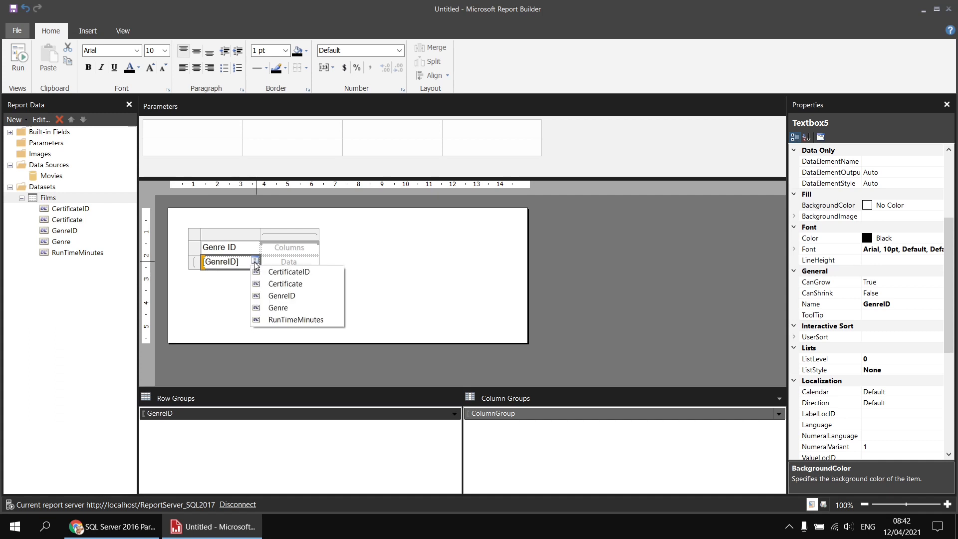
click(275, 308)
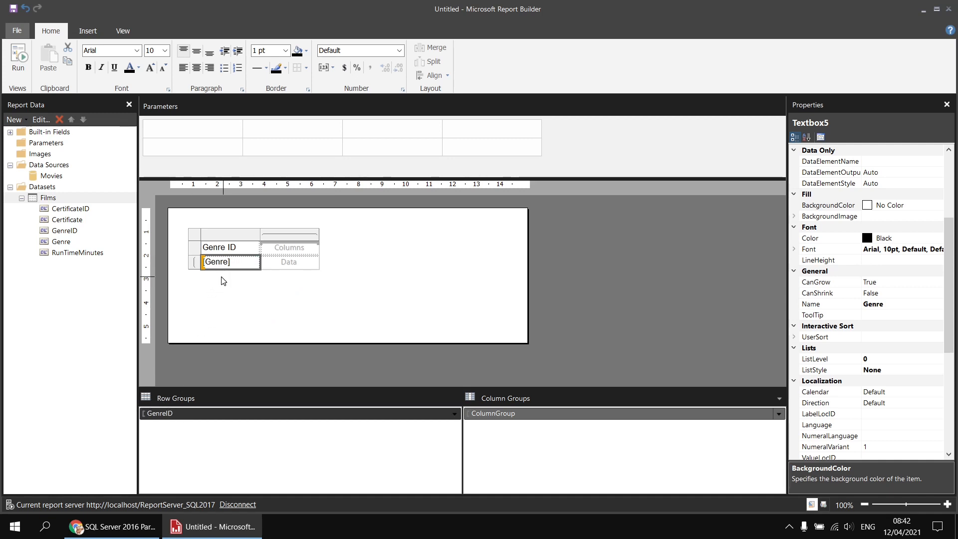
Step: Sort the GenreID row group by the Genre field from A to Z
right_click(178, 415)
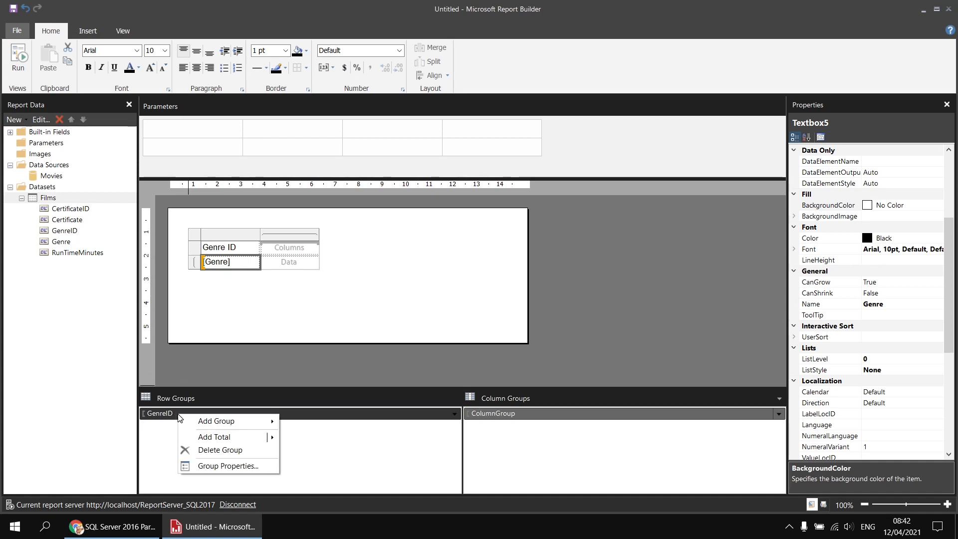
click(208, 467)
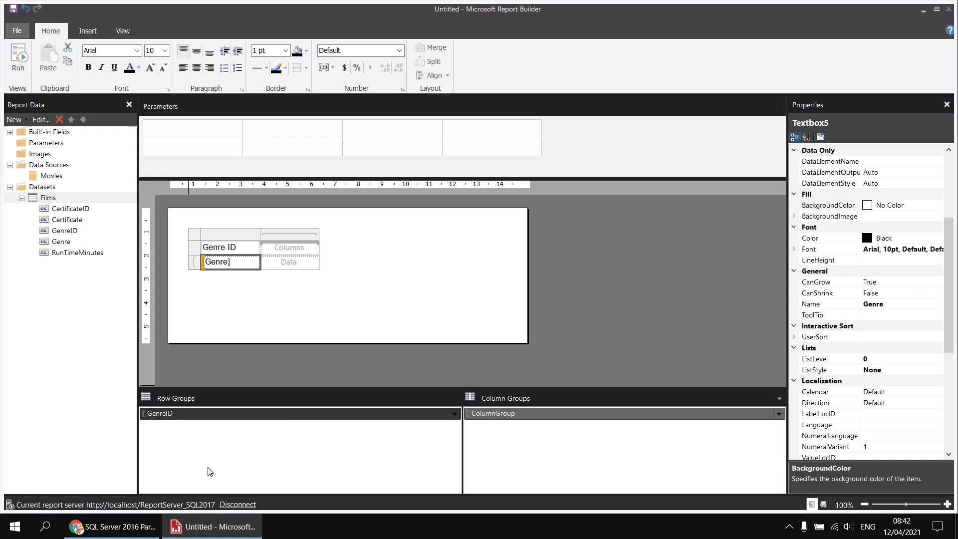
click(319, 149)
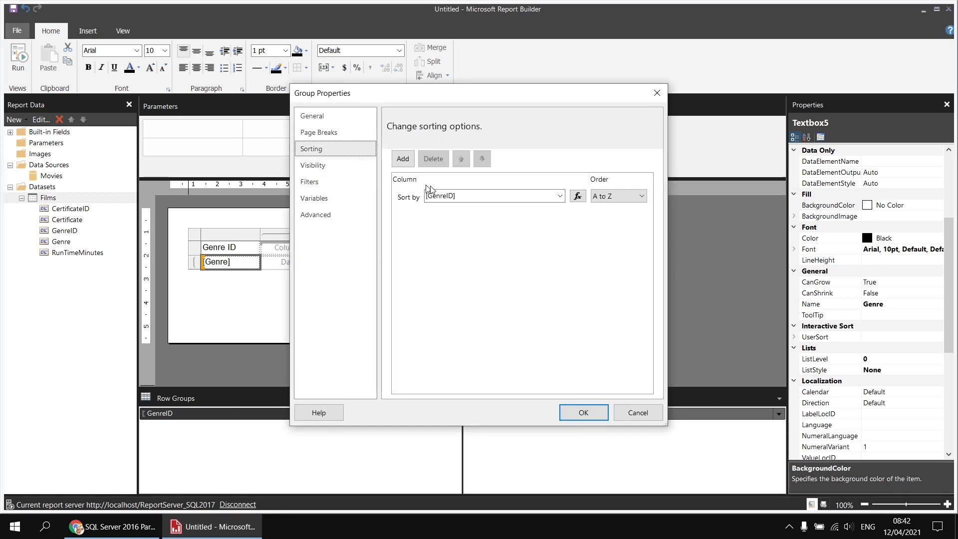
click(559, 198)
click(474, 237)
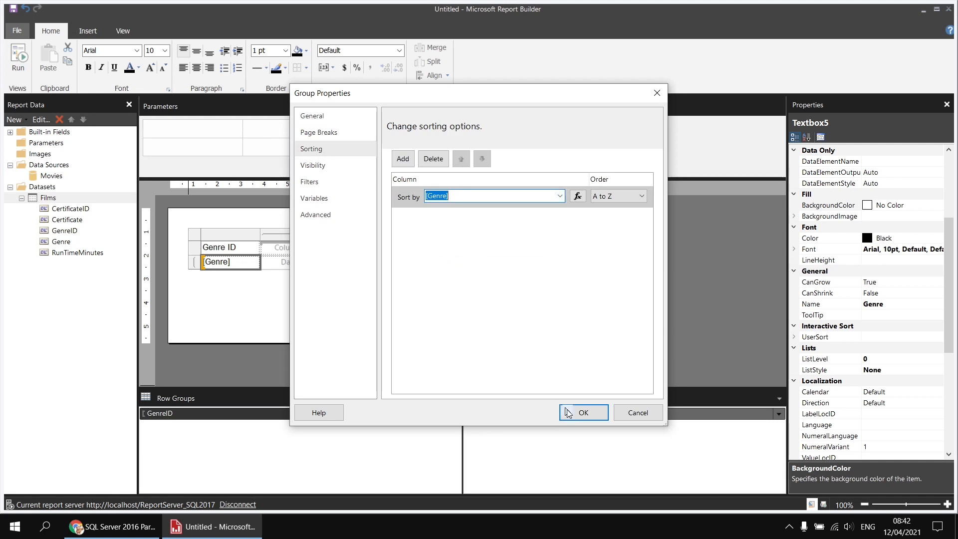
click(576, 414)
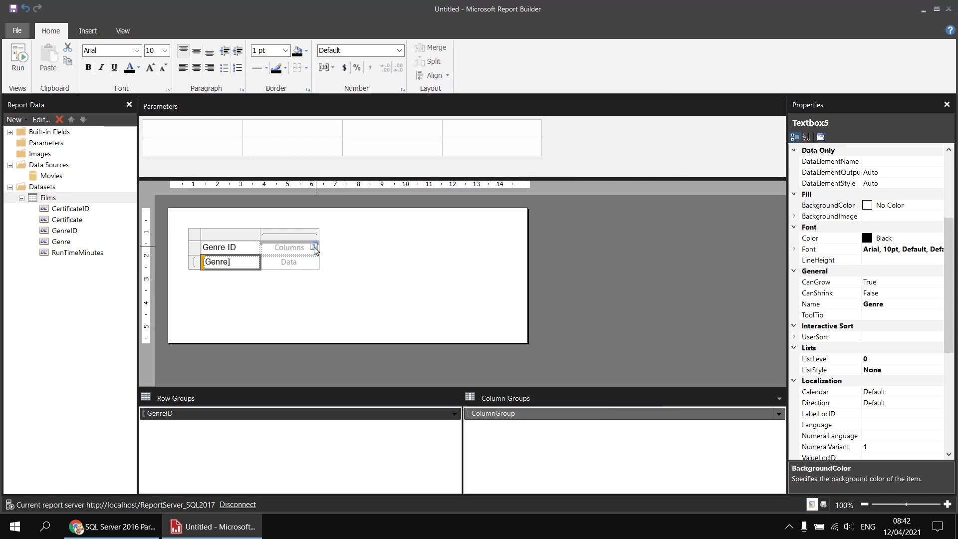
Step: Group the matrix columns by CertificateID and display the Certificate field in the column group cell
click(313, 247)
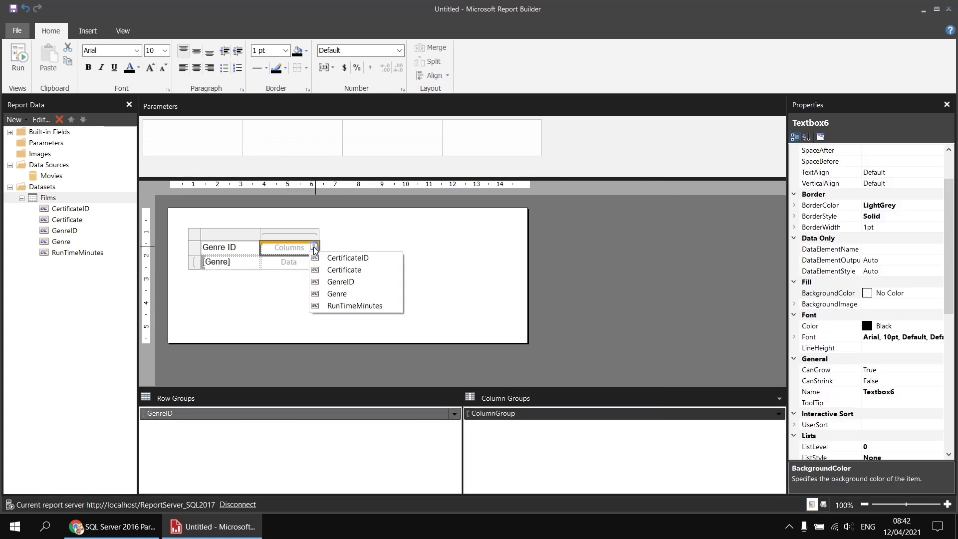
click(380, 257)
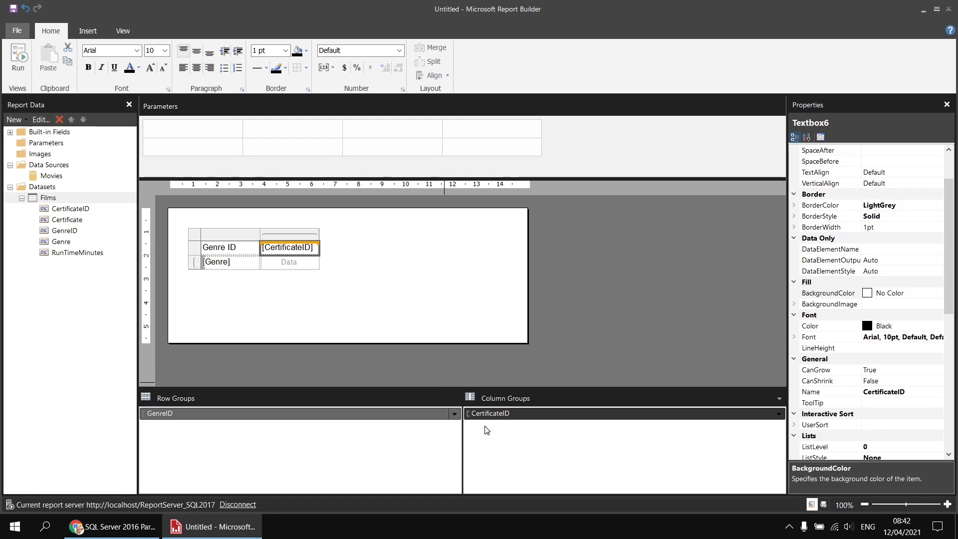
click(314, 248)
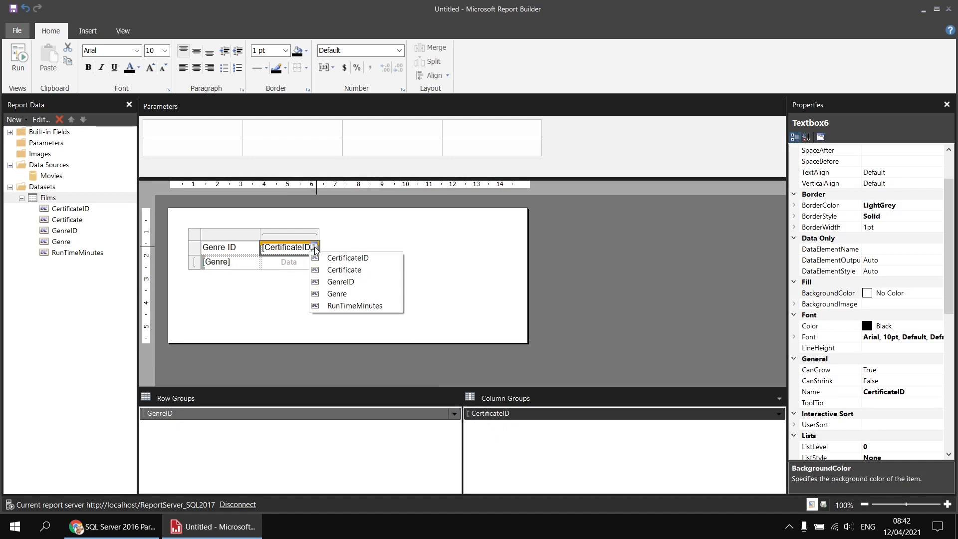
click(340, 271)
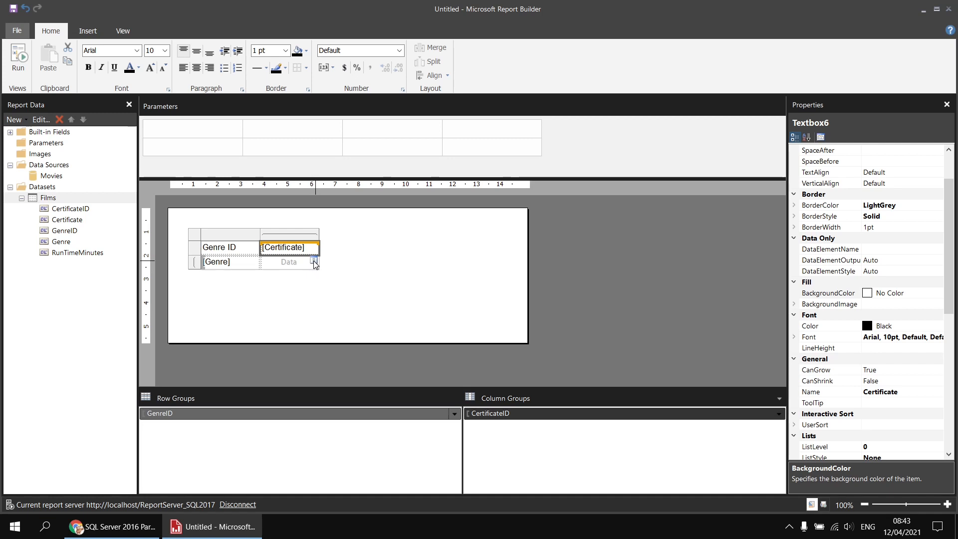
Step: Fill the matrix data cell with RunTimeMinutes summarized by Avg, and preview the report
click(314, 260)
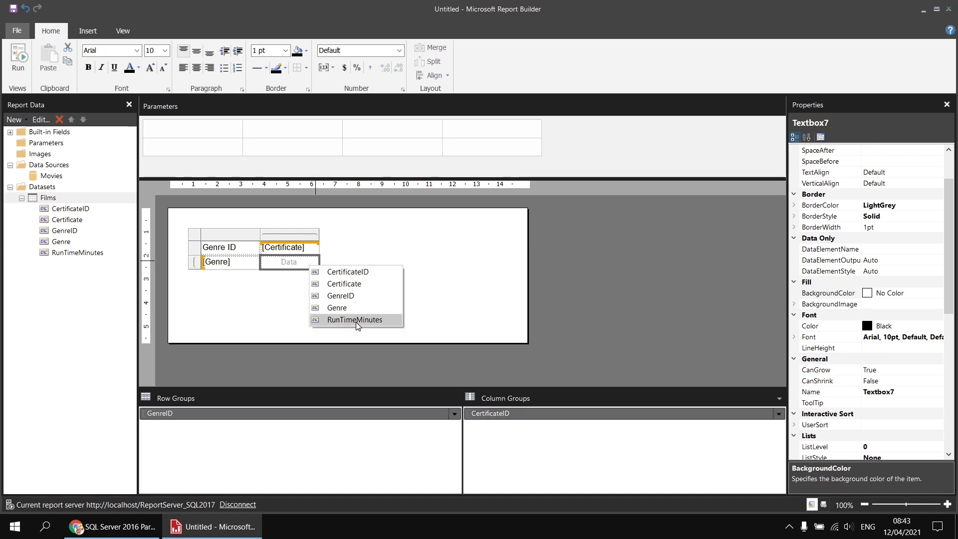
click(355, 319)
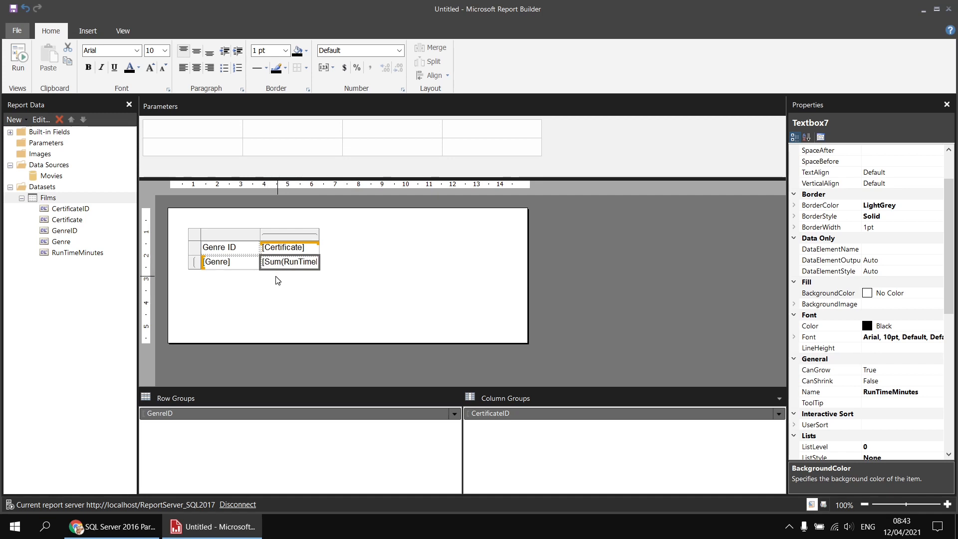
click(274, 262)
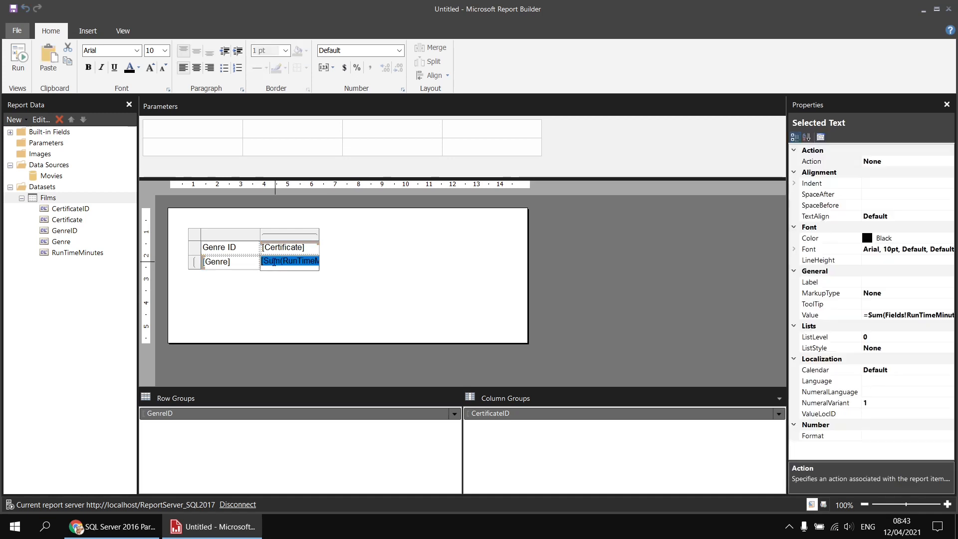
right_click(276, 264)
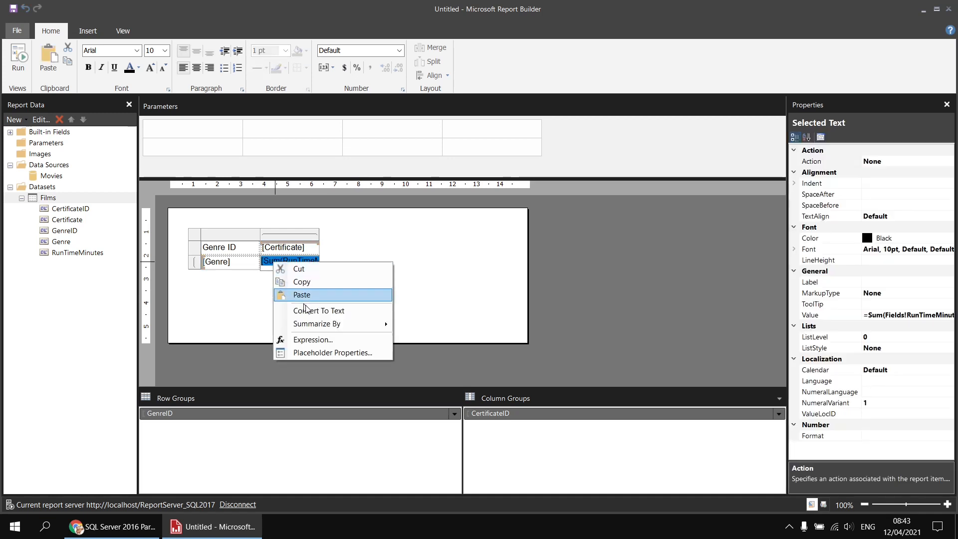
mouse_move(383, 324)
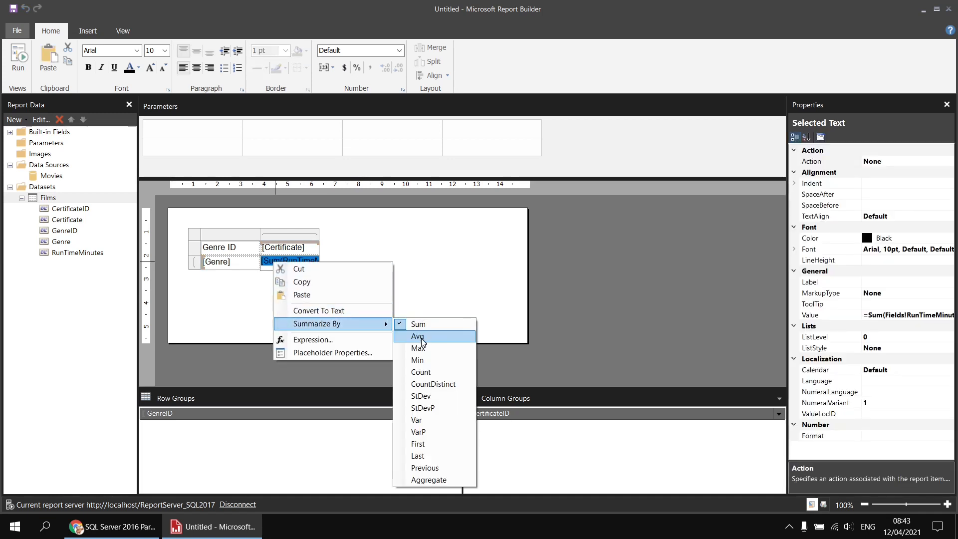
click(428, 337)
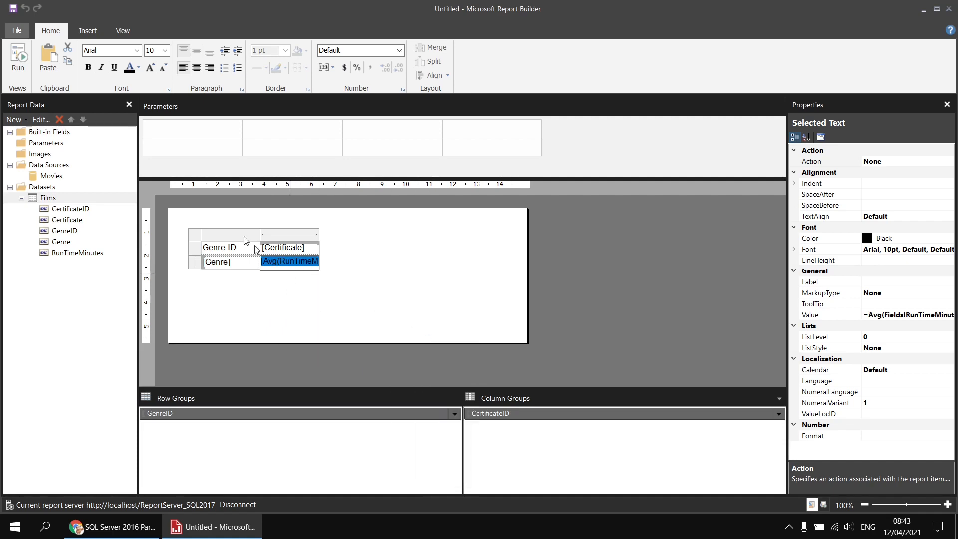
click(20, 59)
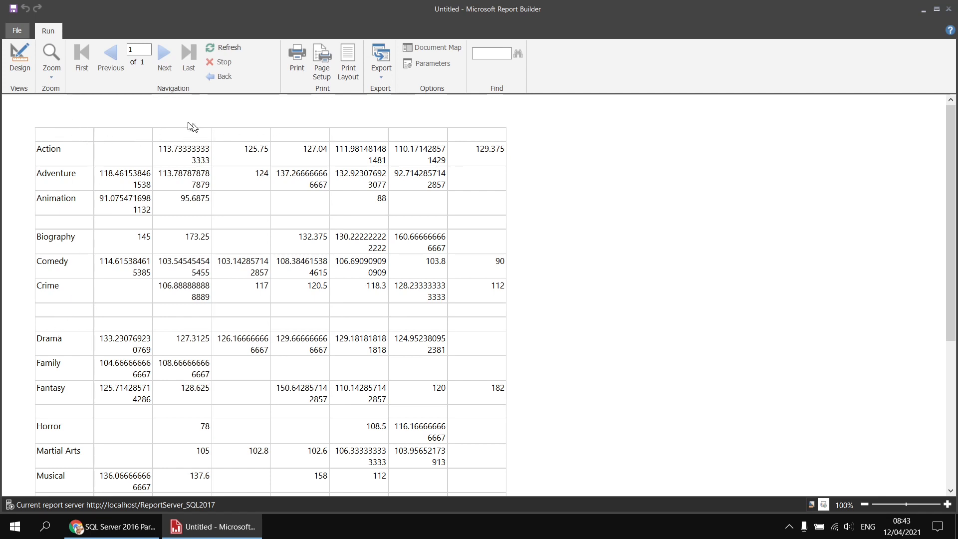
click(20, 57)
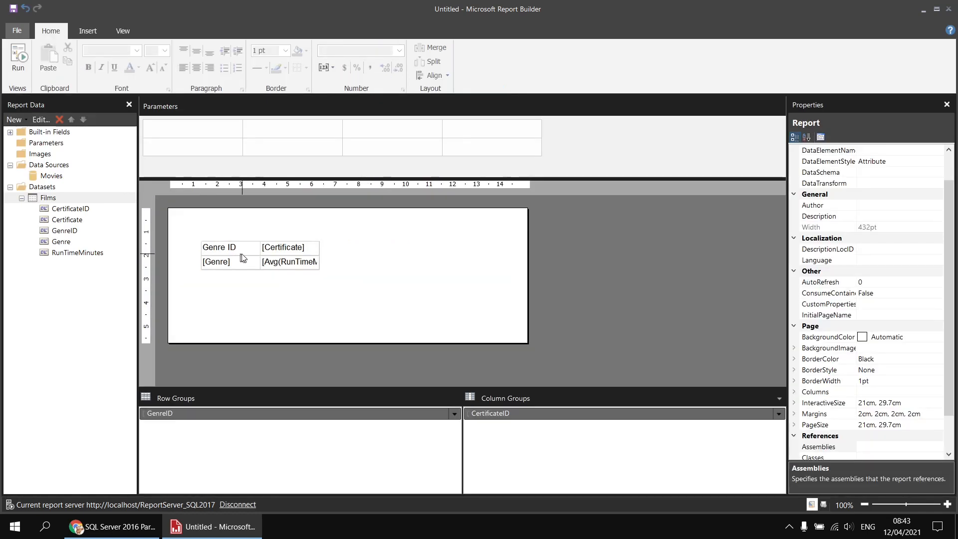
Step: Reapply the Arial font to all matrix cells by switching to Arial Black and back, and preview the report
click(301, 264)
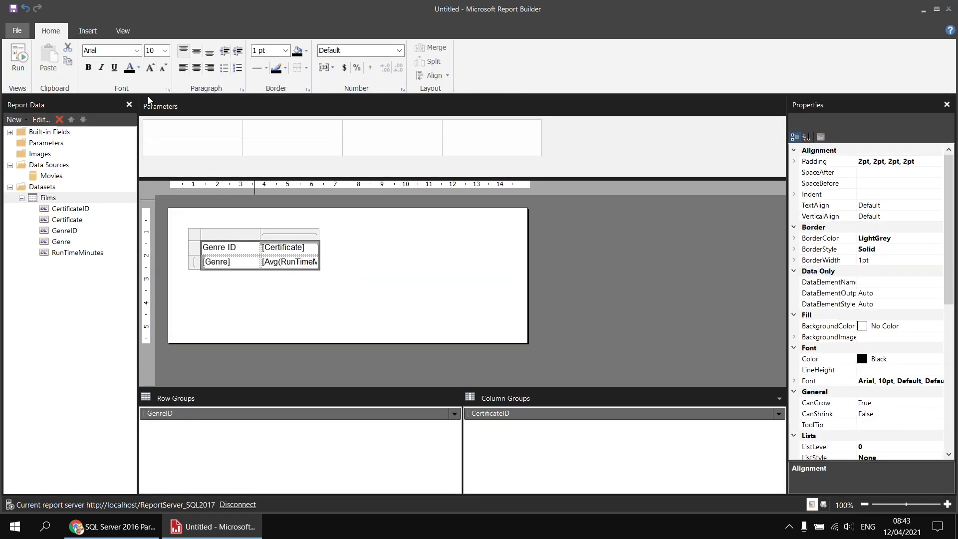
click(137, 51)
scroll(124, 75, up, 1)
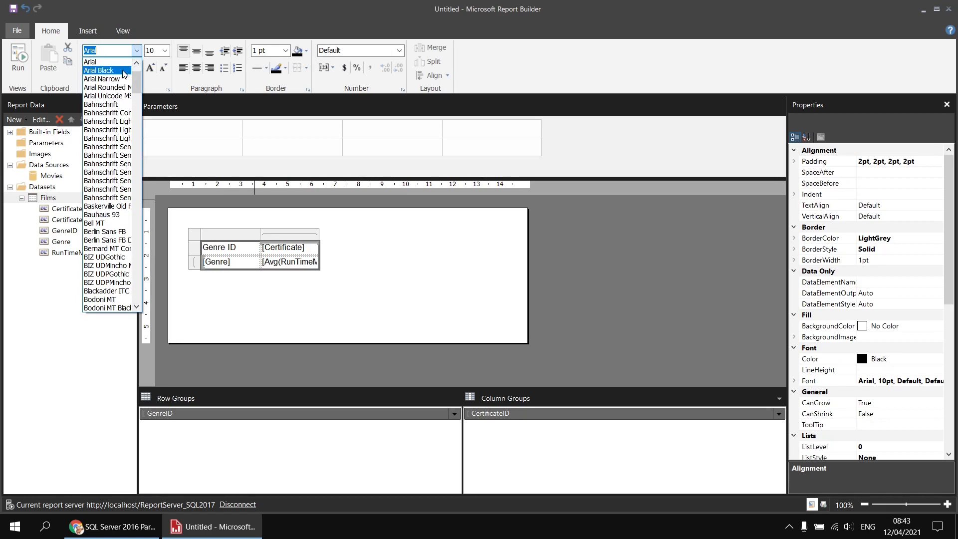
click(115, 62)
click(137, 50)
scroll(122, 97, up, 1)
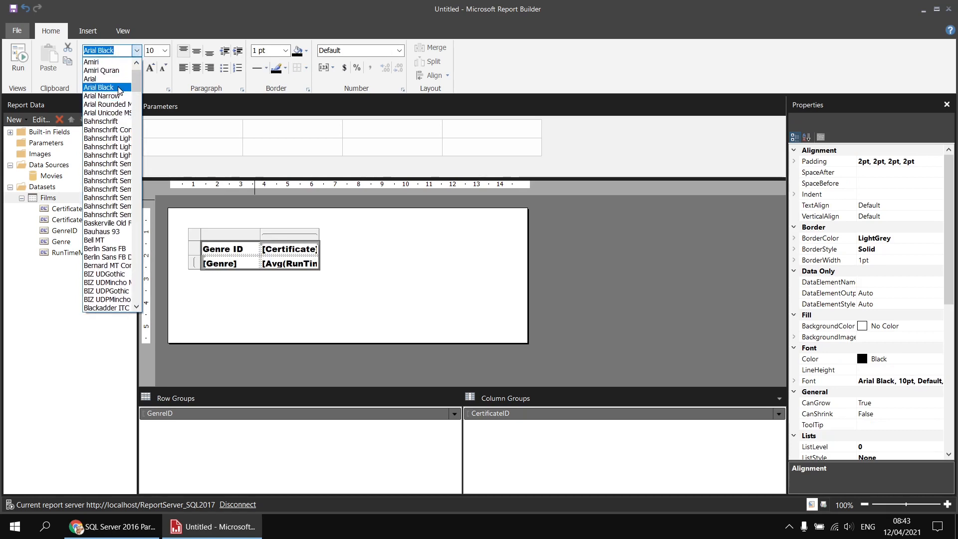
click(119, 80)
click(18, 56)
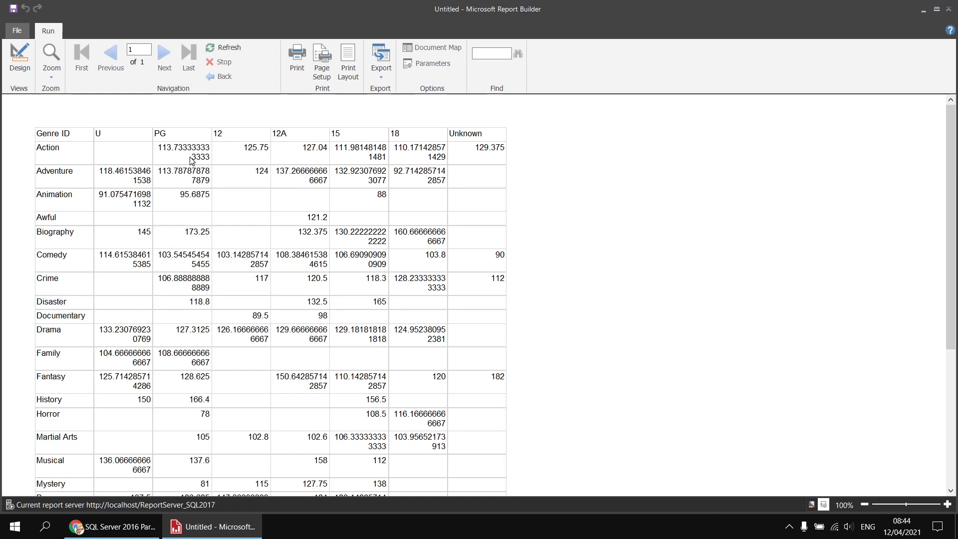
click(20, 59)
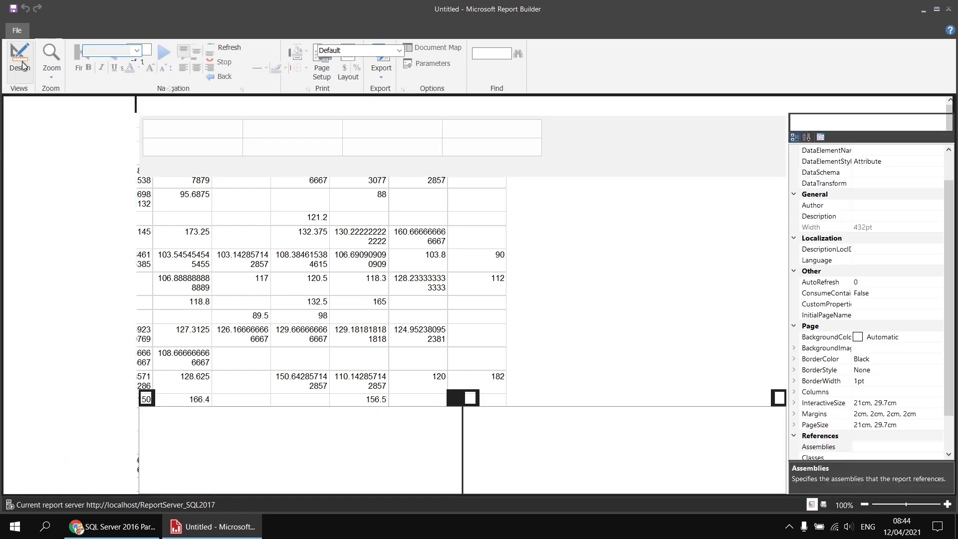
Step: Format the average run time cell with the Number format
click(284, 267)
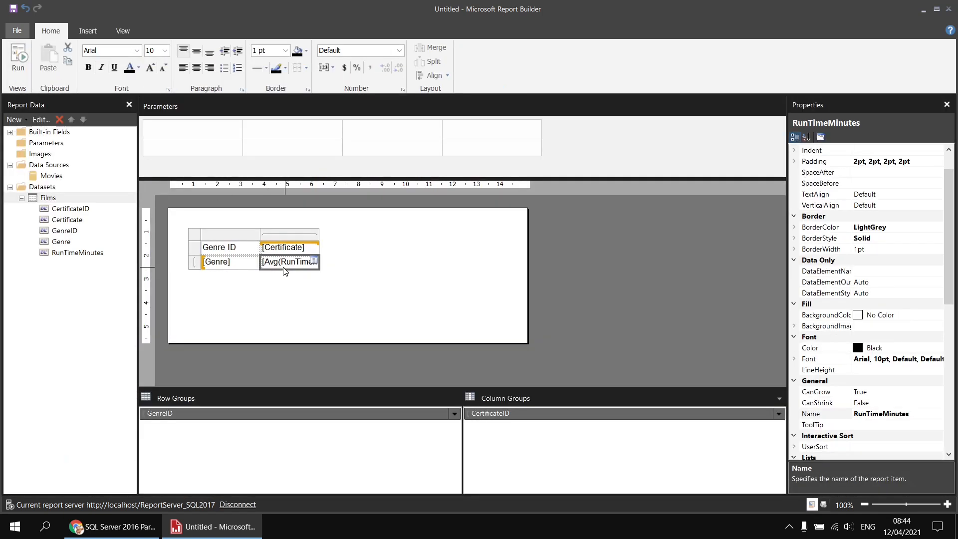
click(399, 52)
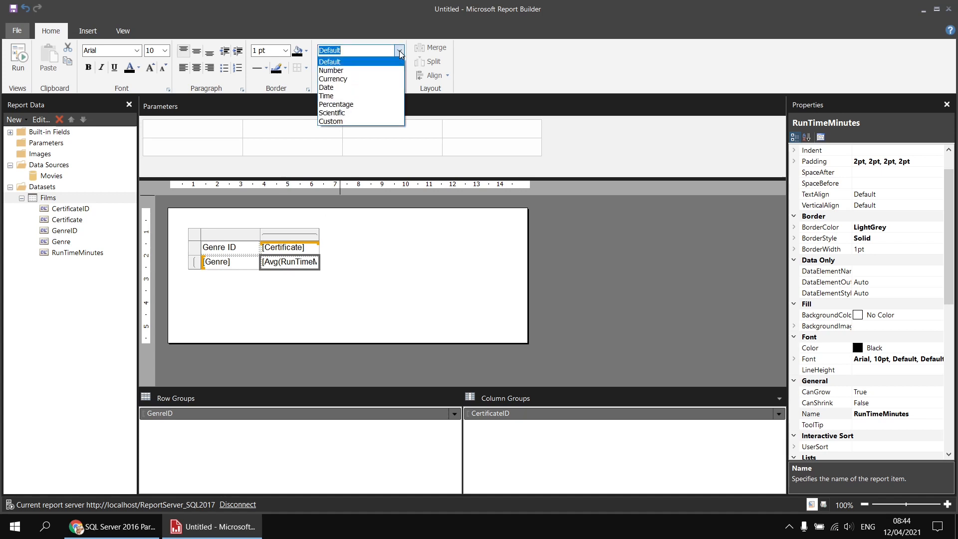
click(370, 70)
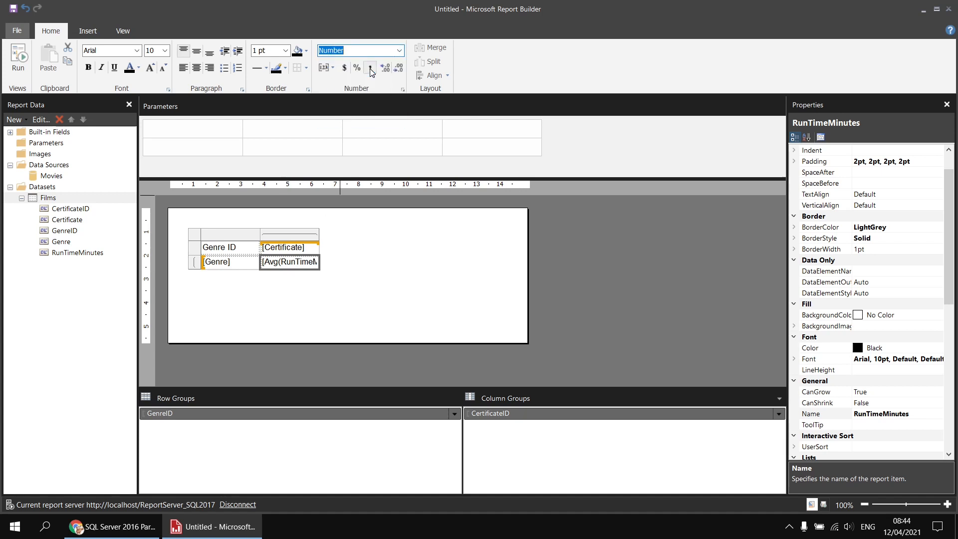
Step: Move the matrix to the top-left corner of the report body and widen its genre column
click(208, 241)
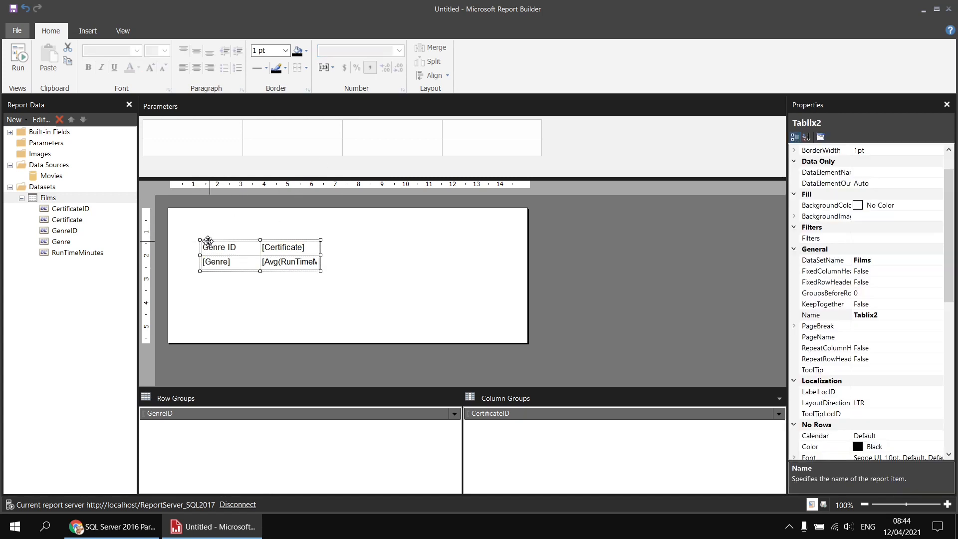
drag(208, 241, 249, 203)
click(215, 223)
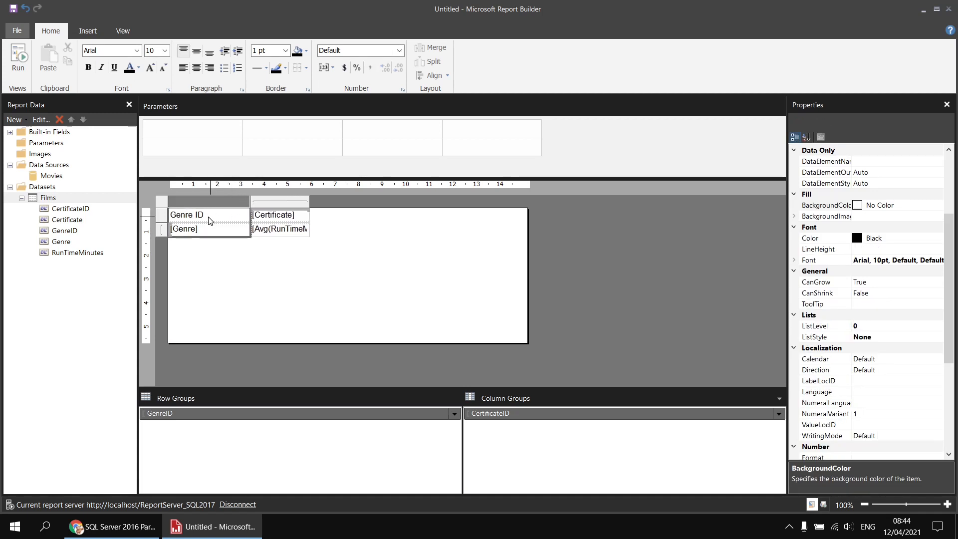
Step: Shorten the genre column's header text to "Genre" and preview the report
click(206, 215)
double_click(204, 215)
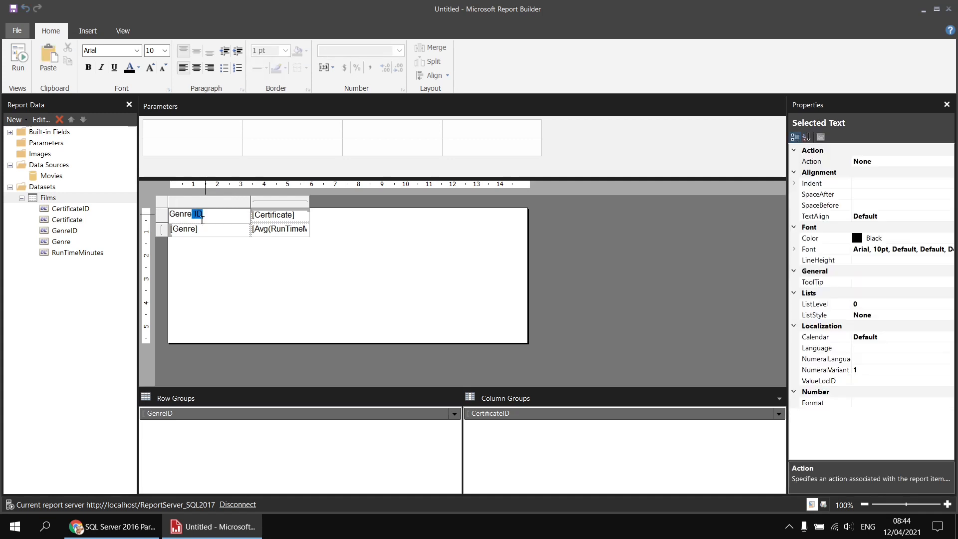
key(BackSpace)
click(237, 288)
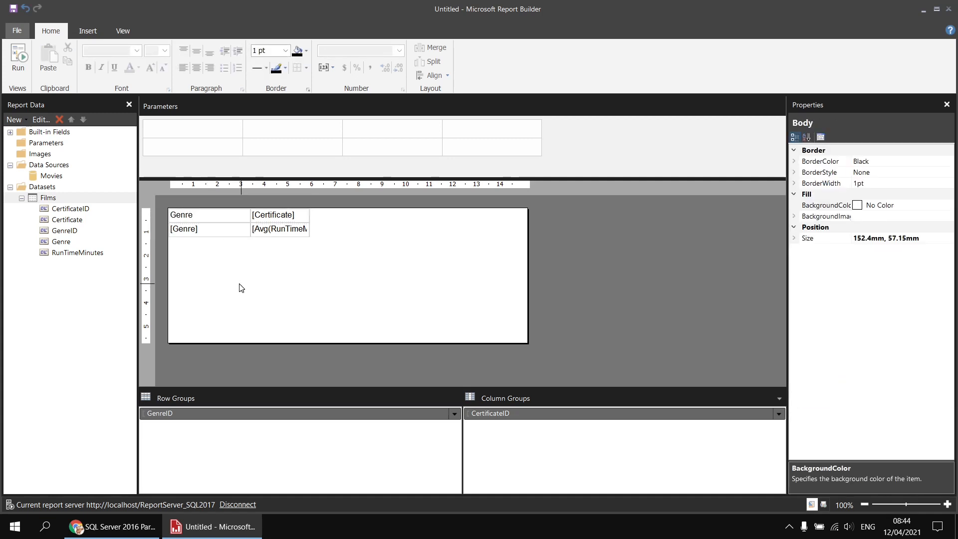
click(19, 64)
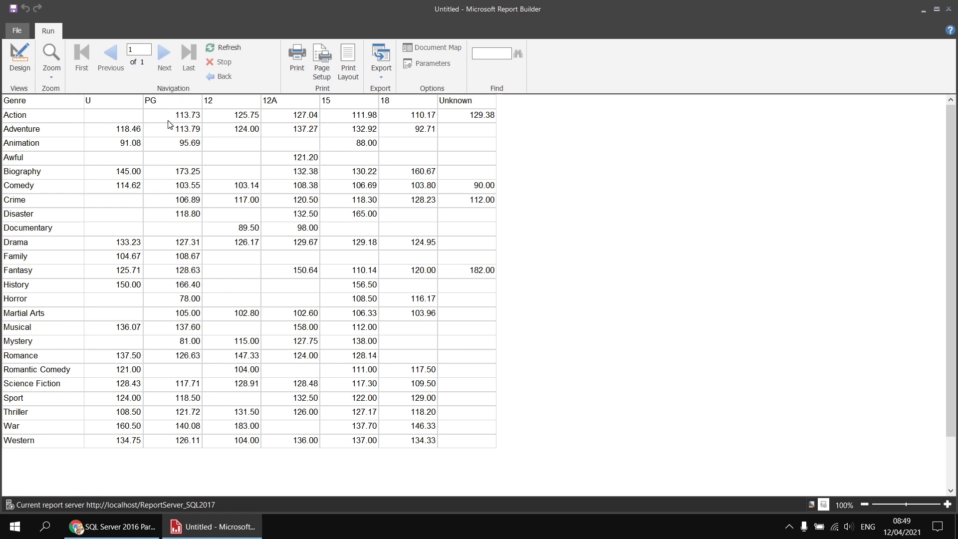
click(19, 57)
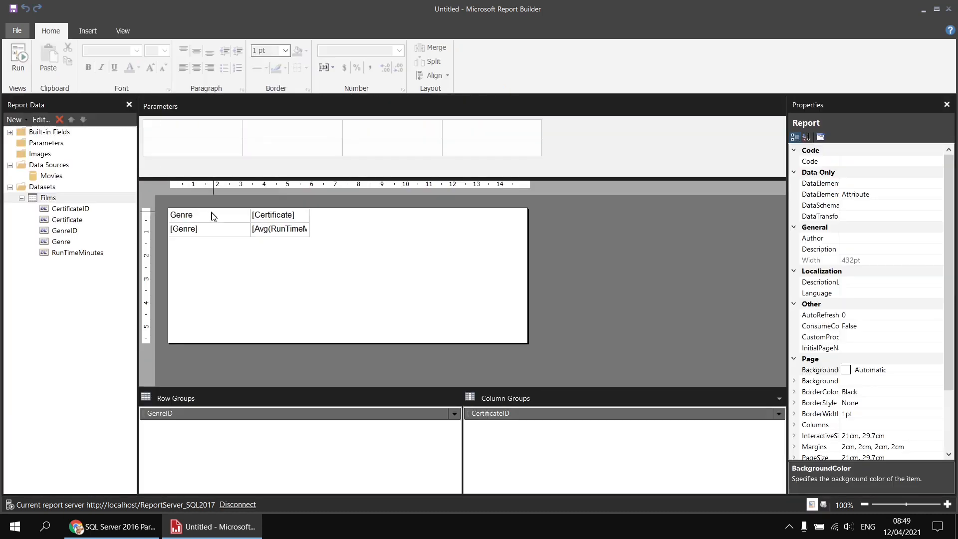
Step: Insert a column inside the CertificateID group to the right of the average run time cell
right_click(282, 238)
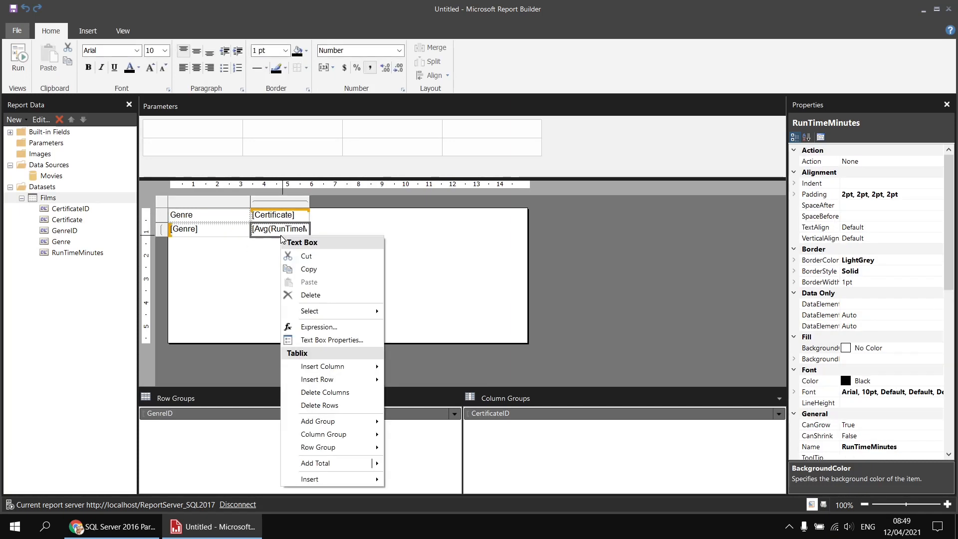
mouse_move(348, 371)
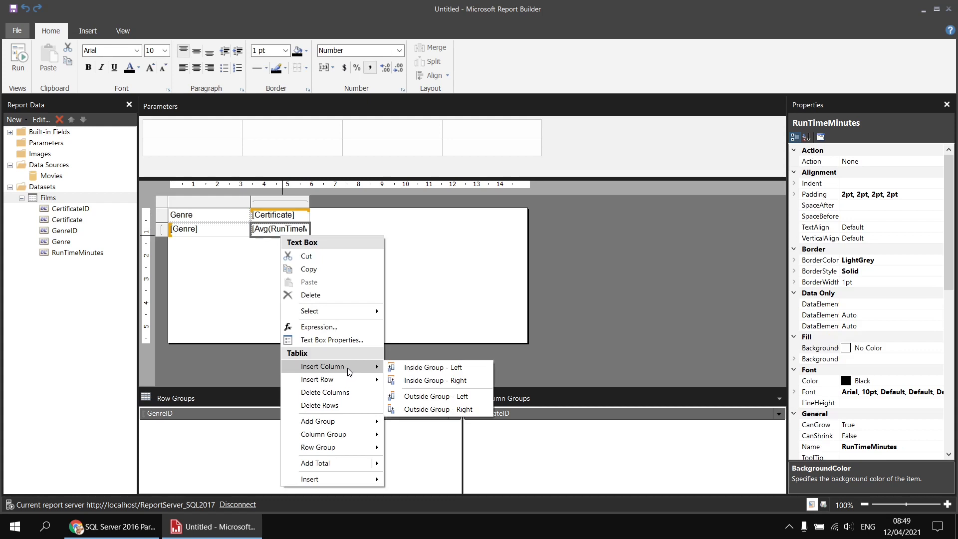
click(430, 383)
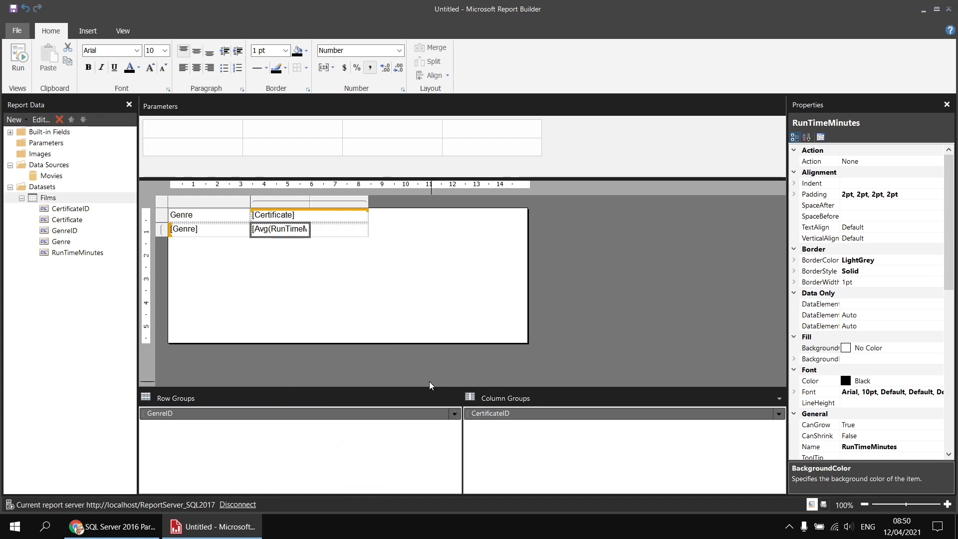
click(337, 266)
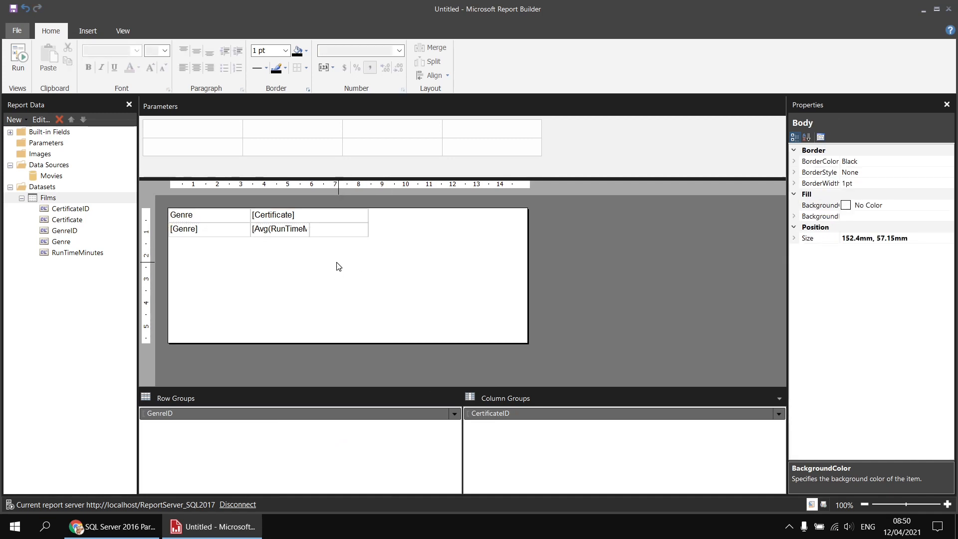
Step: Centre the Certificate header cell's text and preview the report
click(321, 214)
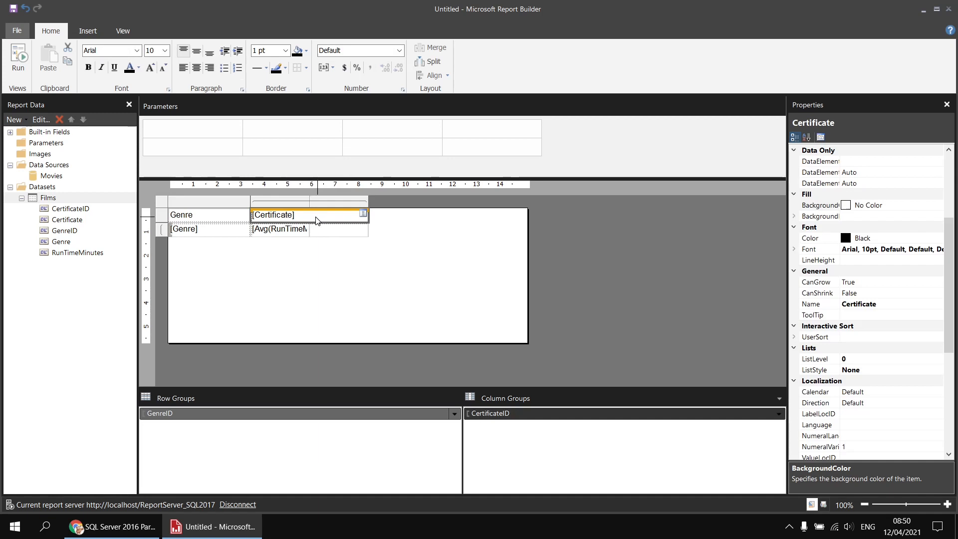
click(197, 68)
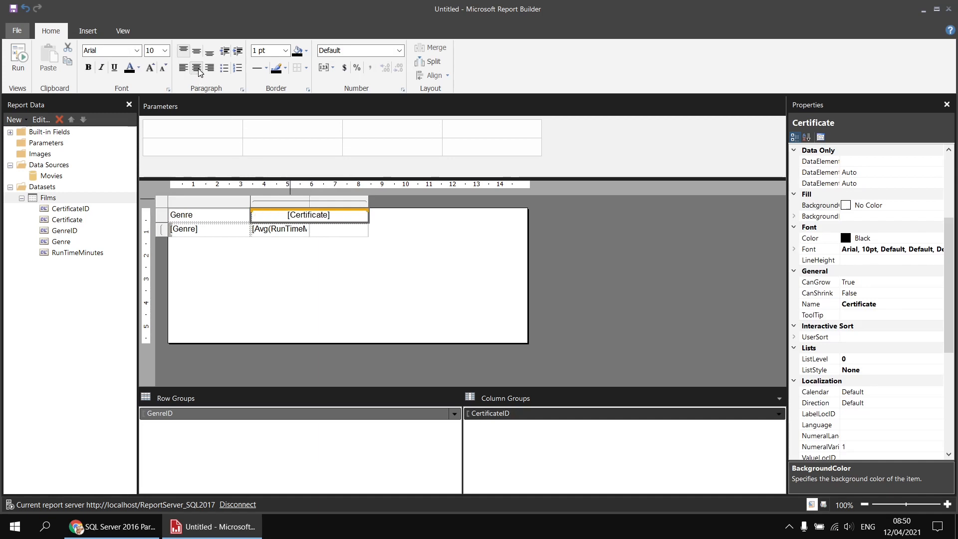
click(18, 56)
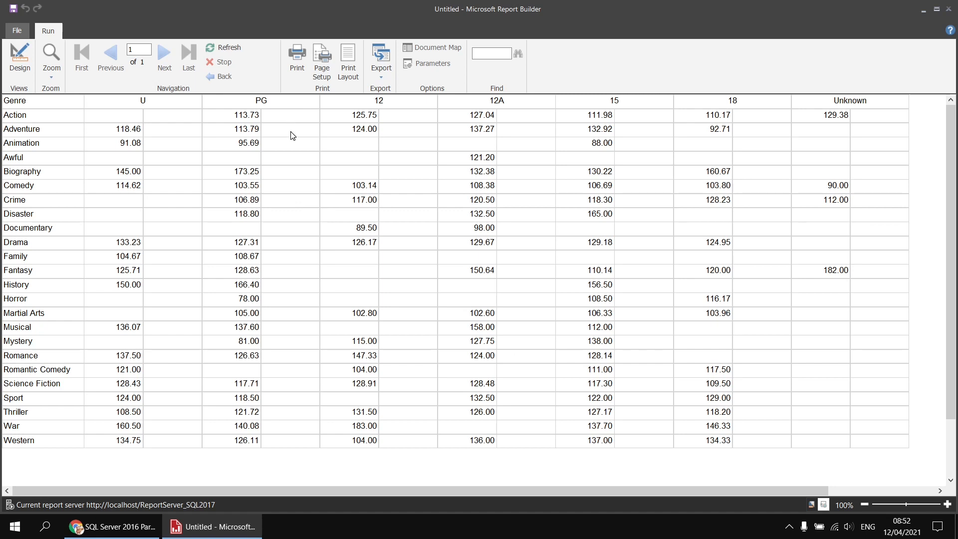
Step: Insert a 5 Quarters ratings indicator in the empty cell beside the average run time and preview the report
click(20, 60)
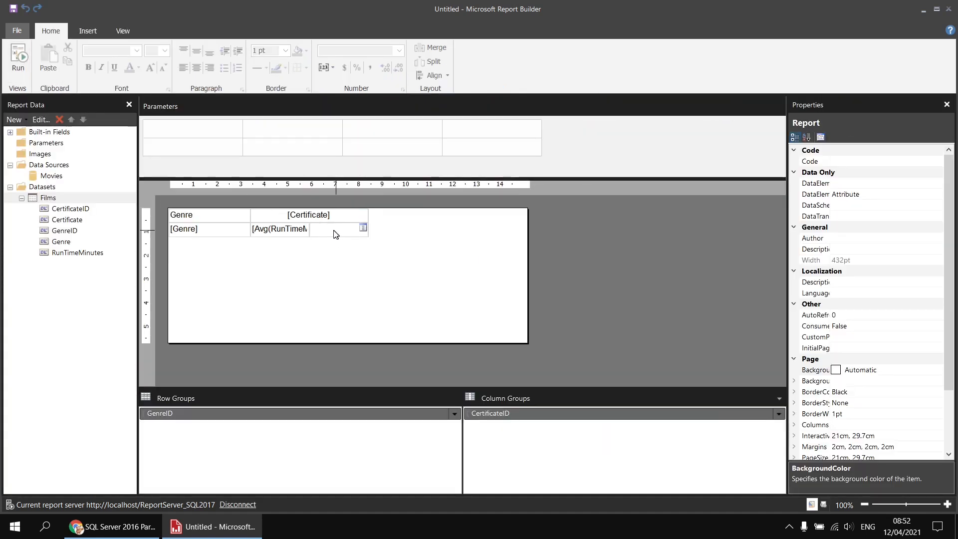
right_click(335, 234)
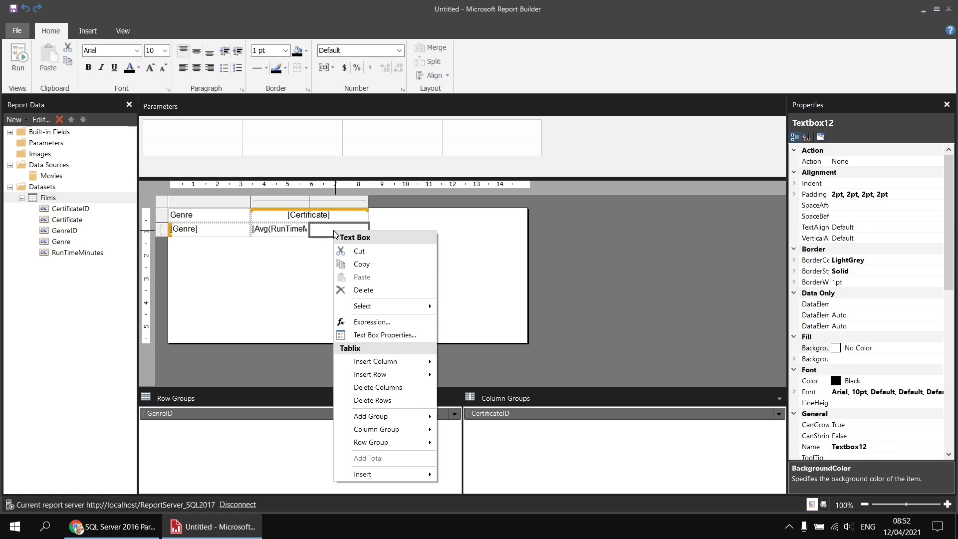
mouse_move(370, 472)
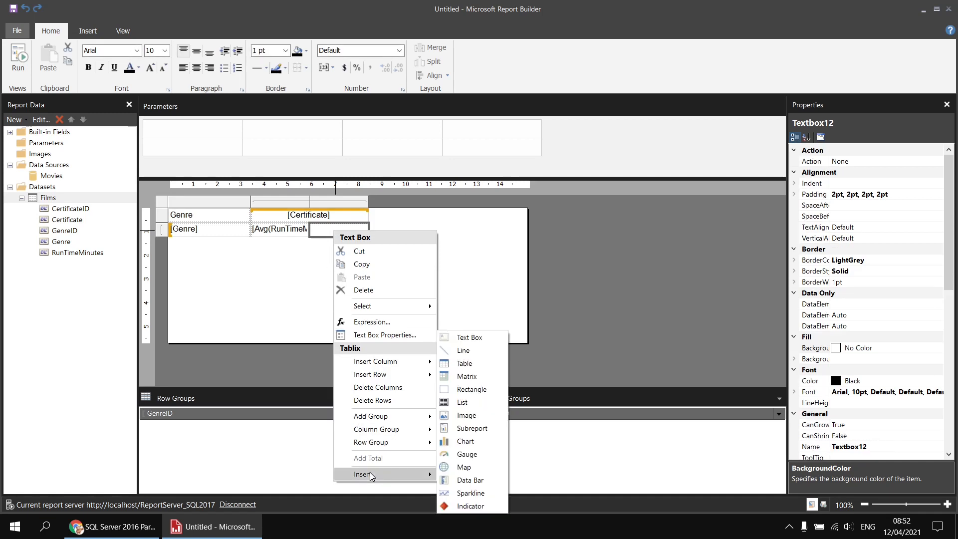
click(472, 507)
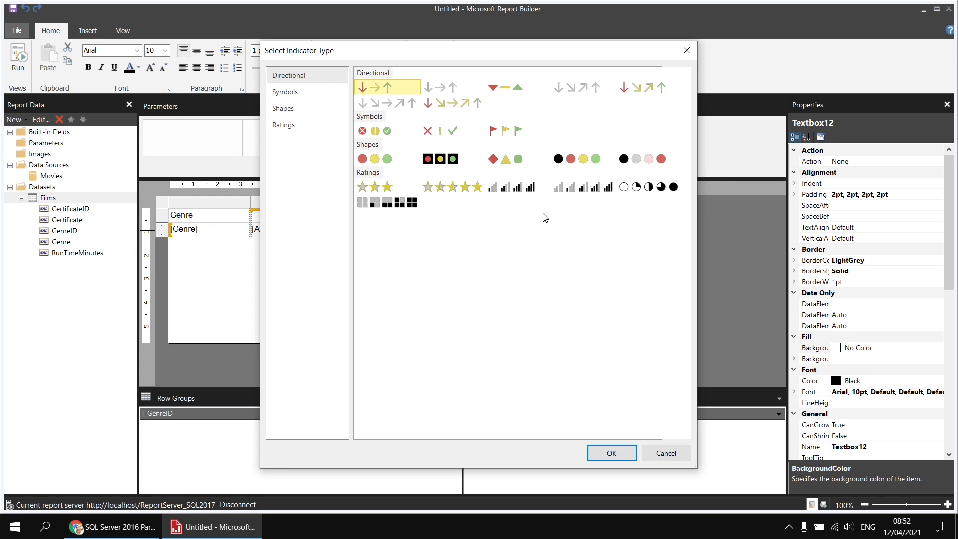
click(649, 187)
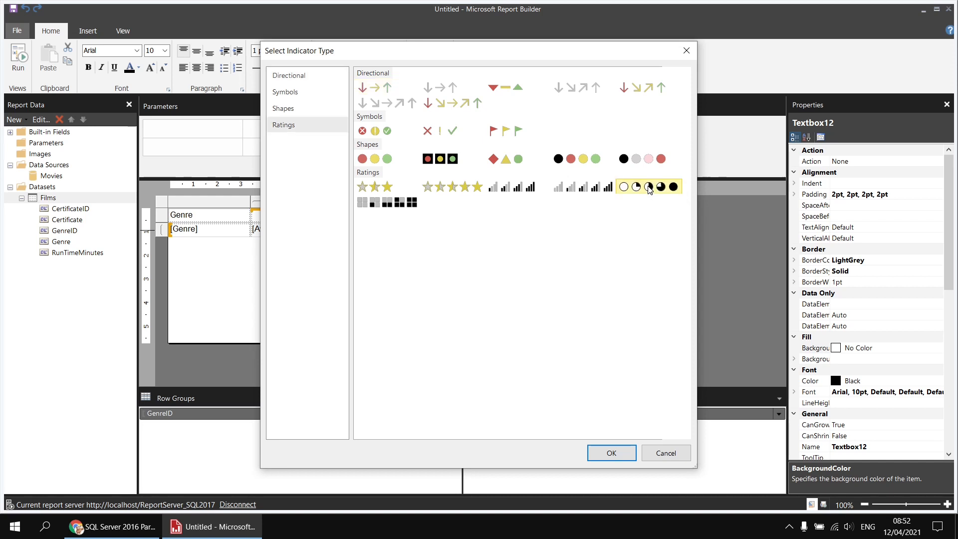
click(609, 455)
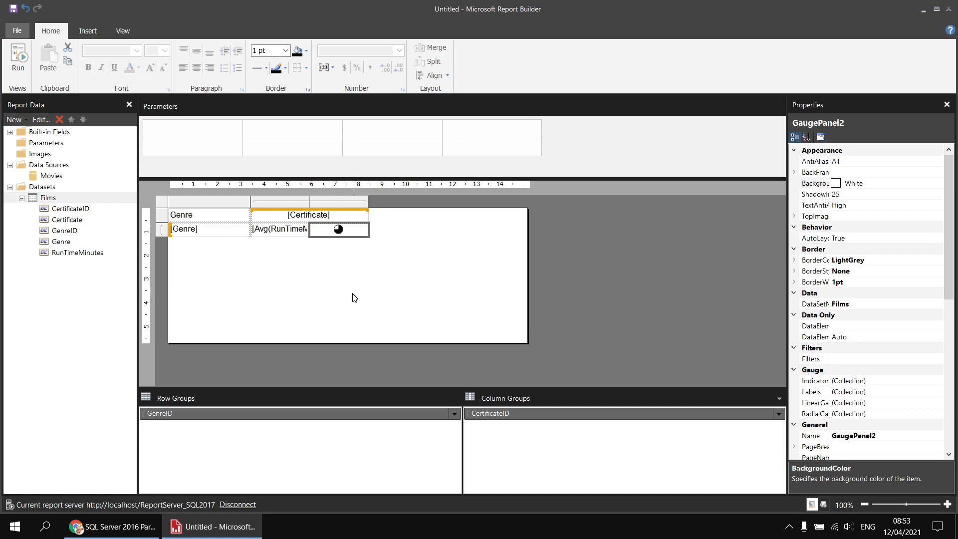
click(21, 61)
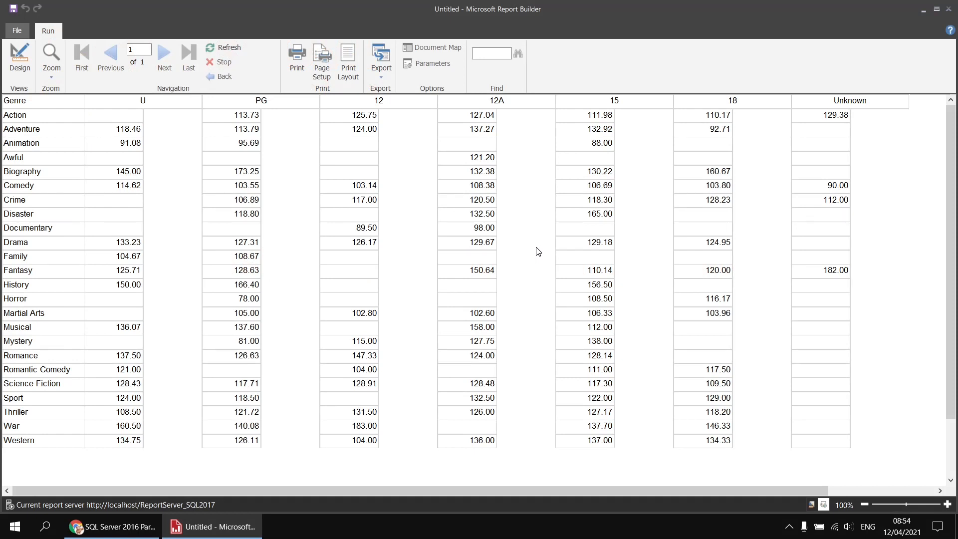
Step: Set the indicator's value to RunTimeMinutes with the Avg aggregate and preview the report
click(20, 58)
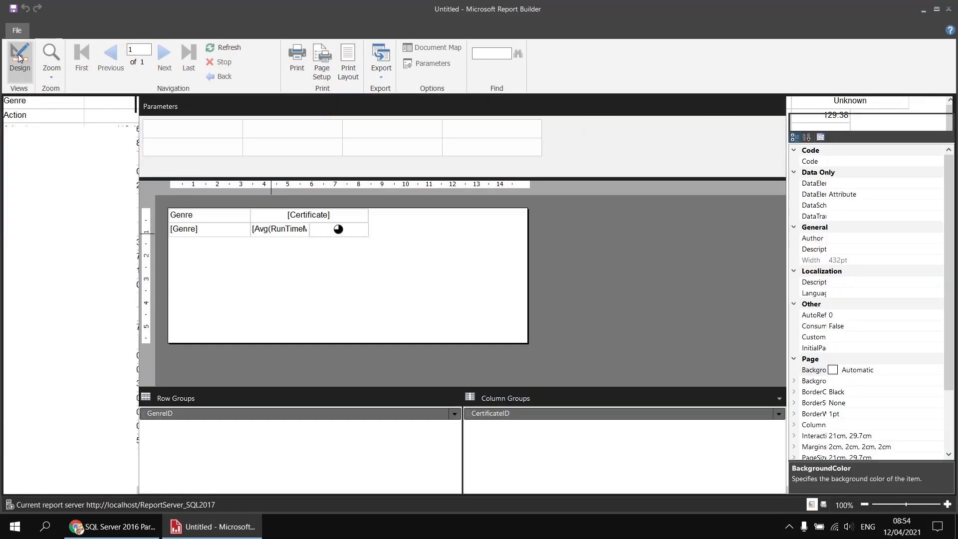
click(339, 230)
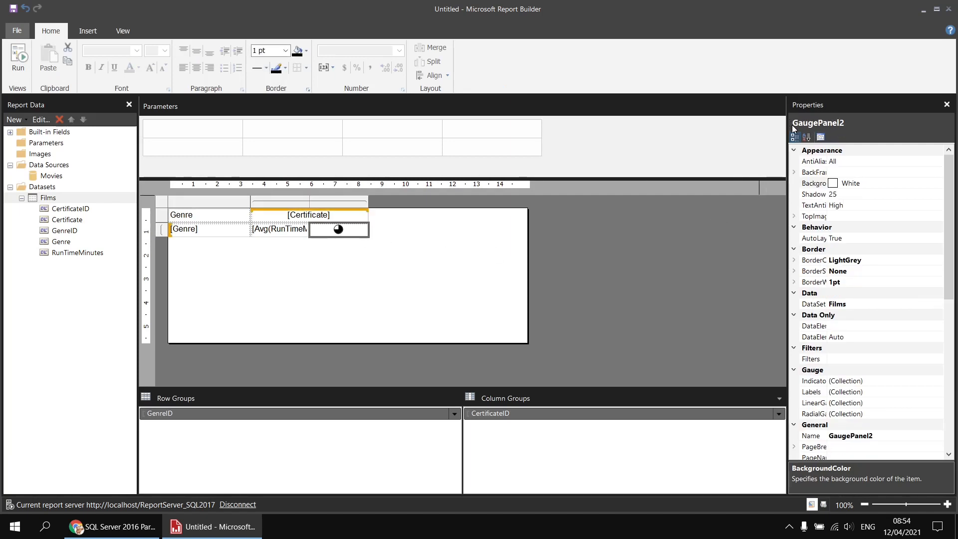
click(339, 231)
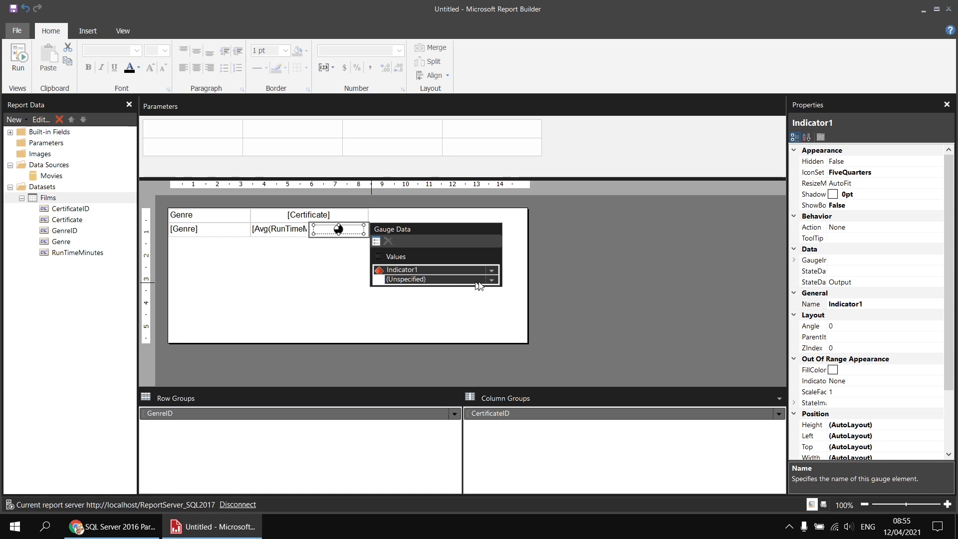
click(491, 280)
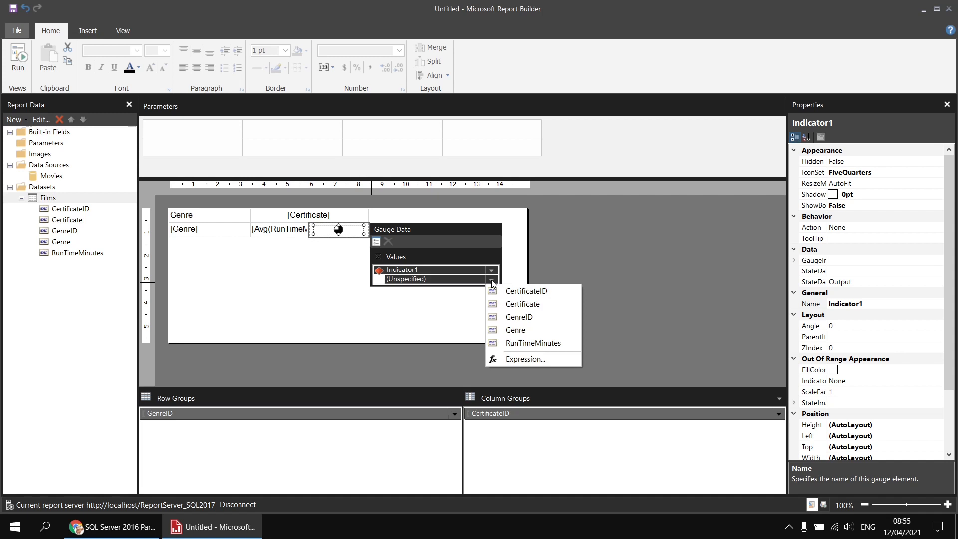
click(523, 344)
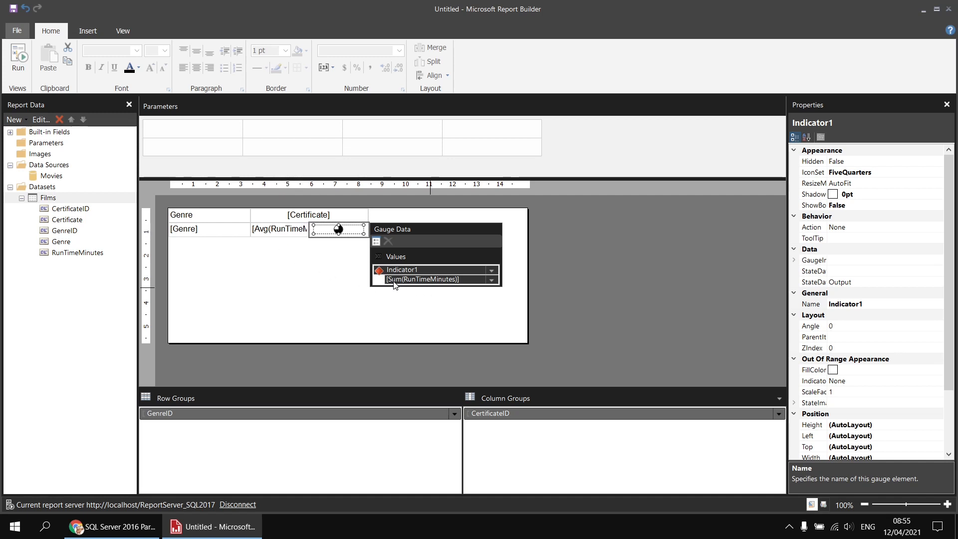
click(492, 280)
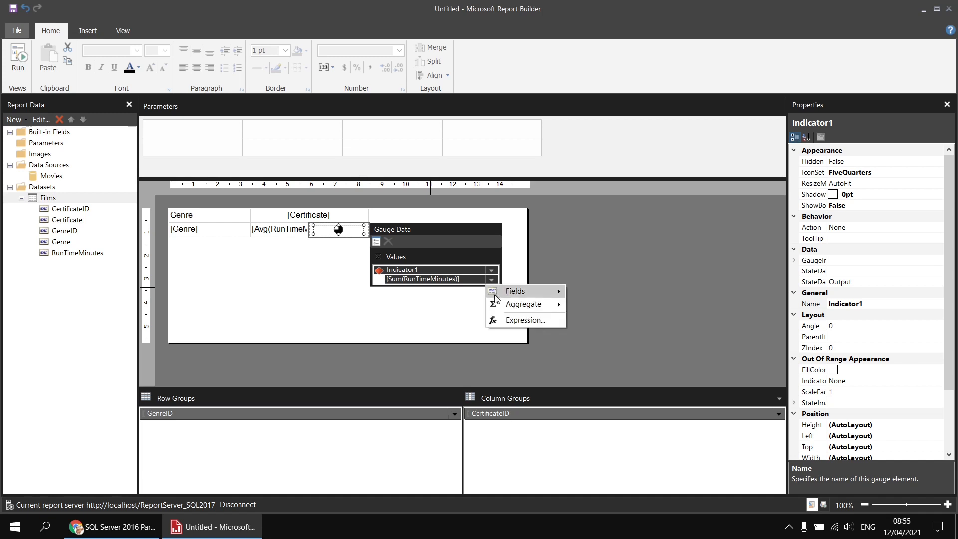
mouse_move(497, 306)
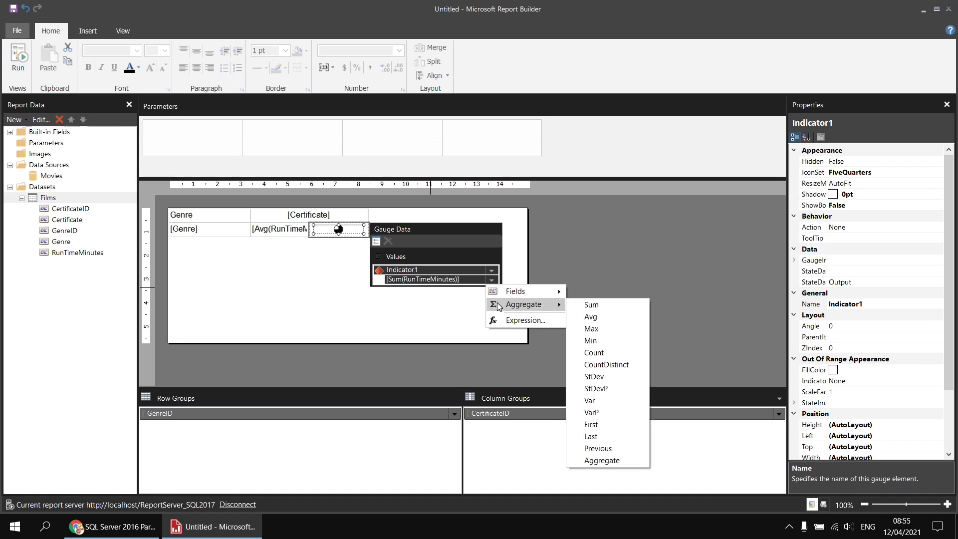
click(577, 317)
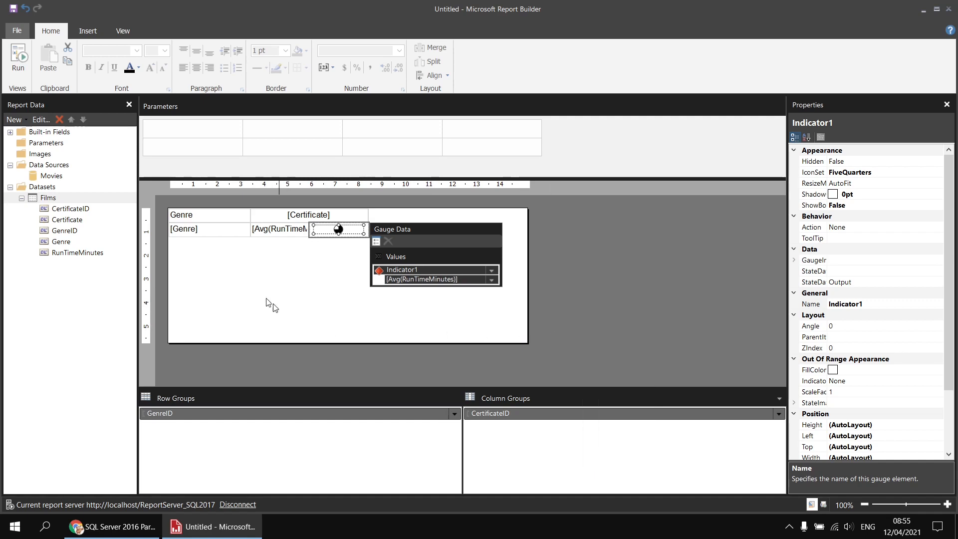
click(22, 68)
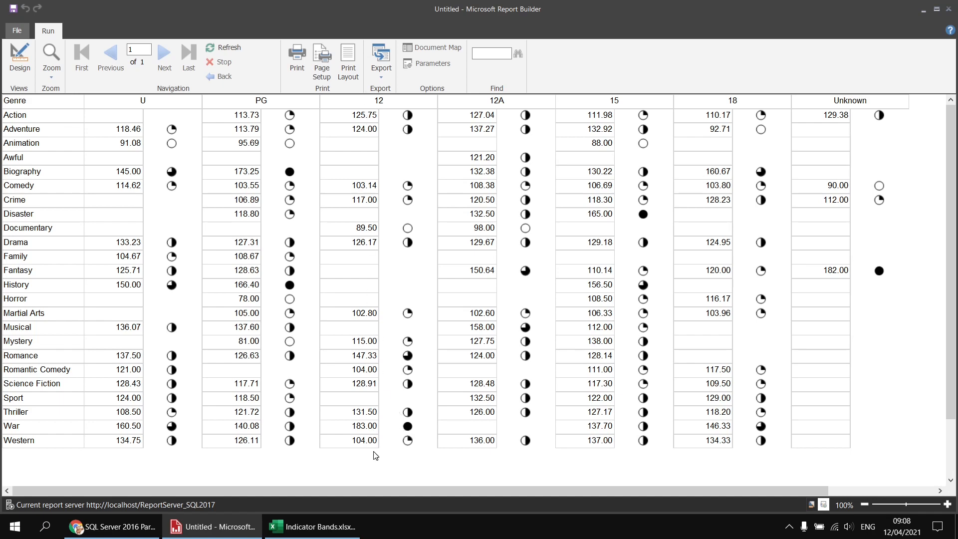
Step: Switch to the Indicator Bands workbook in Excel, examine how the band interval and starting values are calculated, and compare them with the report
click(313, 526)
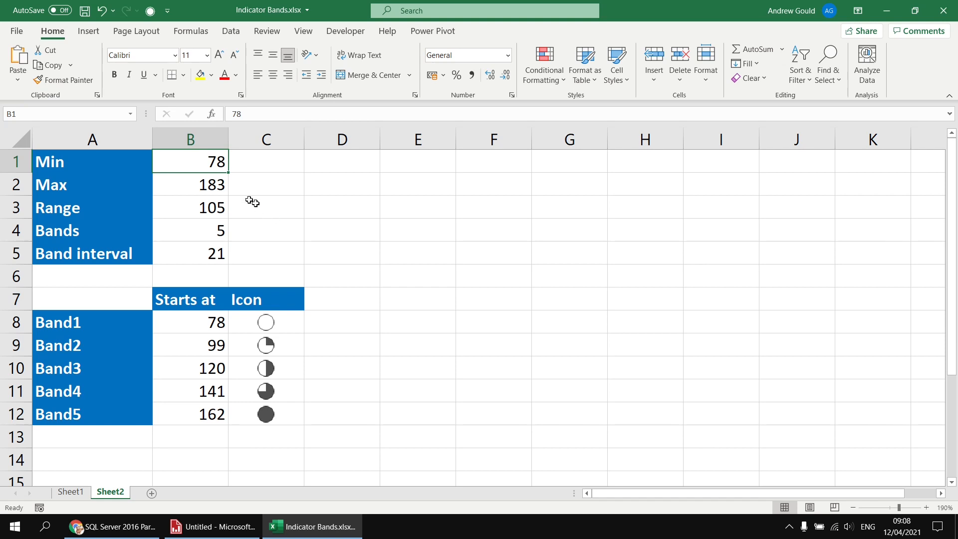
click(183, 185)
click(182, 164)
click(178, 209)
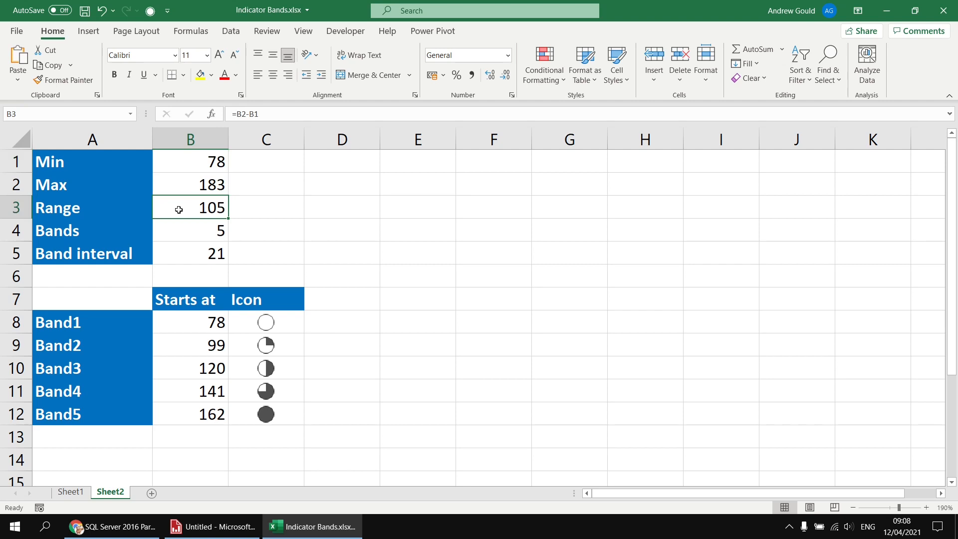
click(187, 231)
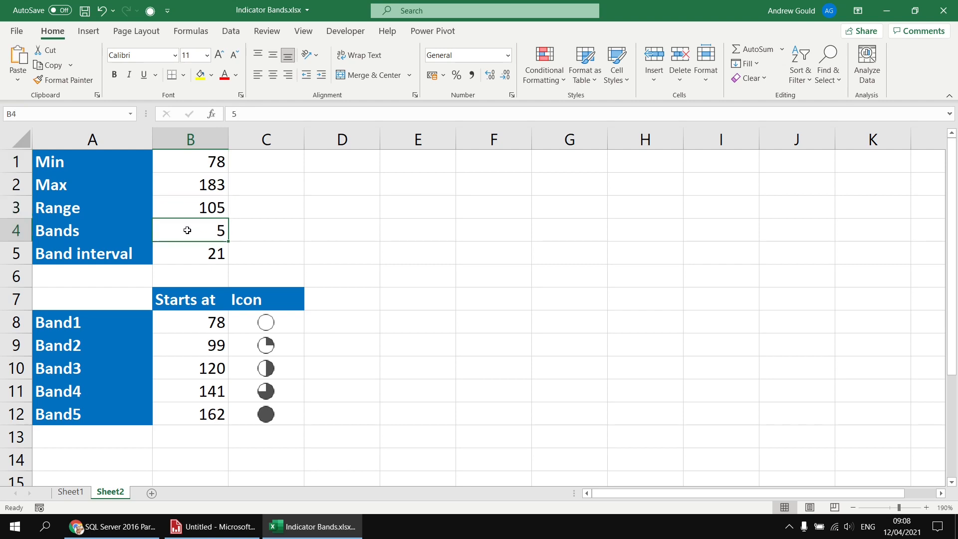
click(185, 258)
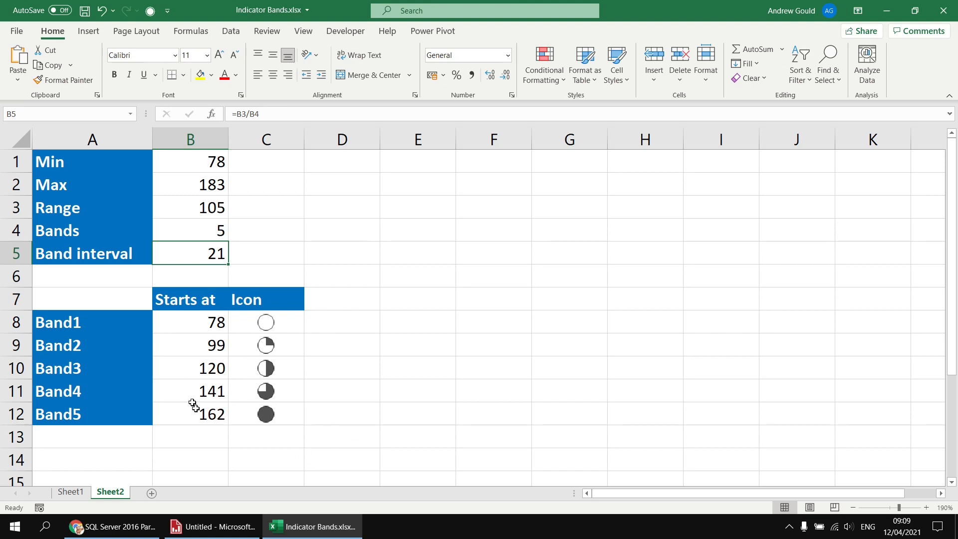
click(223, 532)
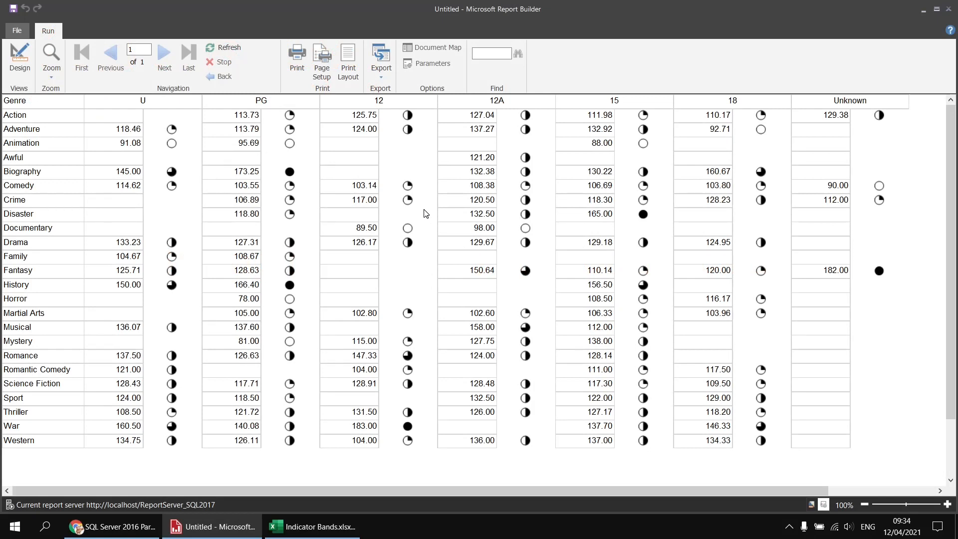
click(312, 526)
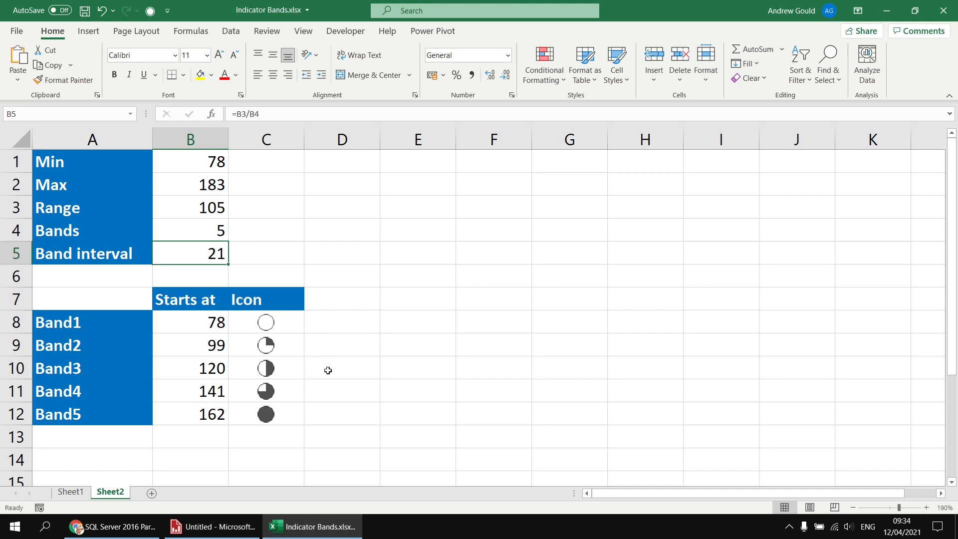
Step: Return to Report Builder's design view and set the indicator's states measurement unit to Numeric
click(220, 527)
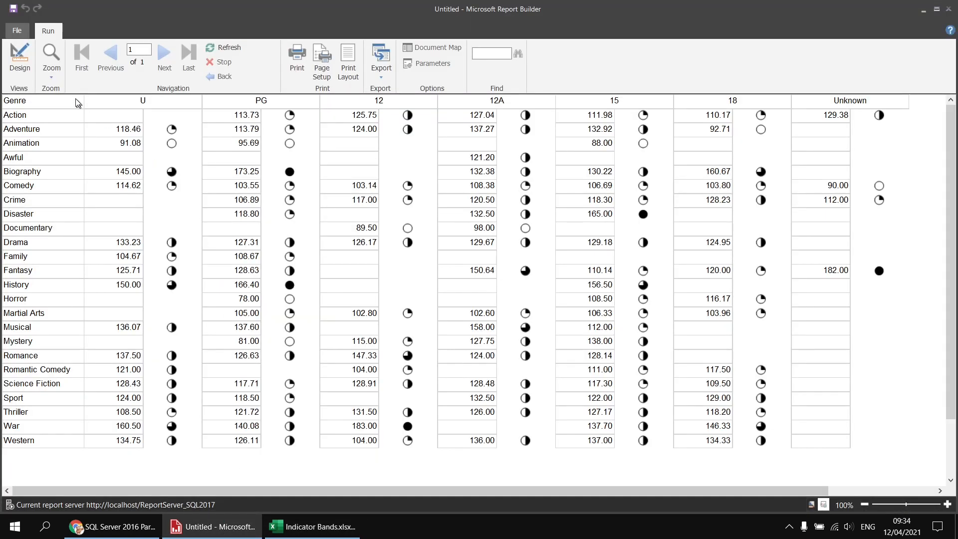
click(19, 56)
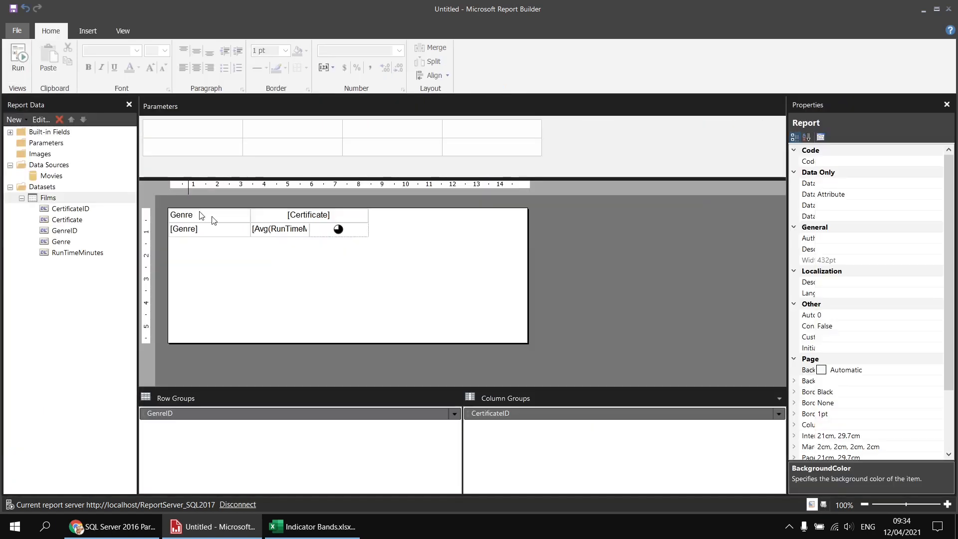
right_click(338, 234)
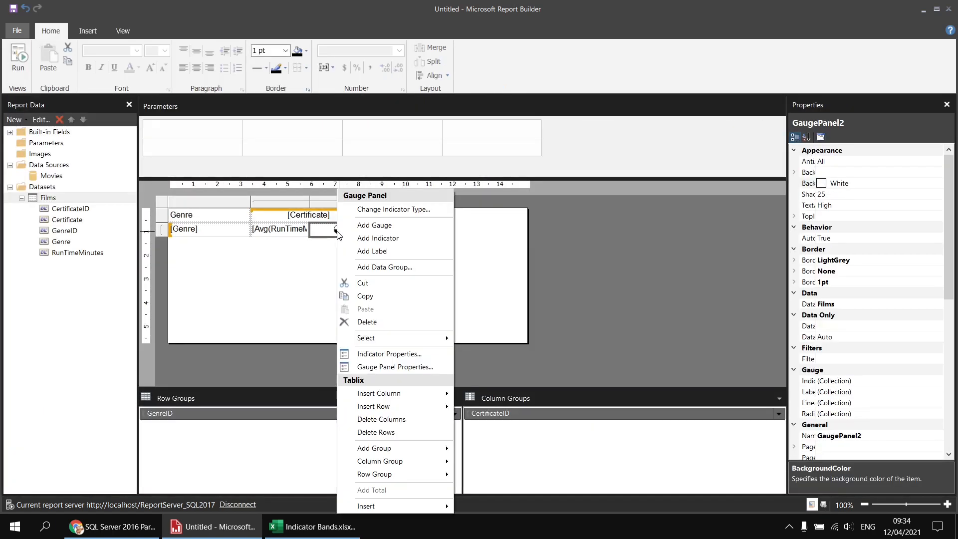
click(351, 355)
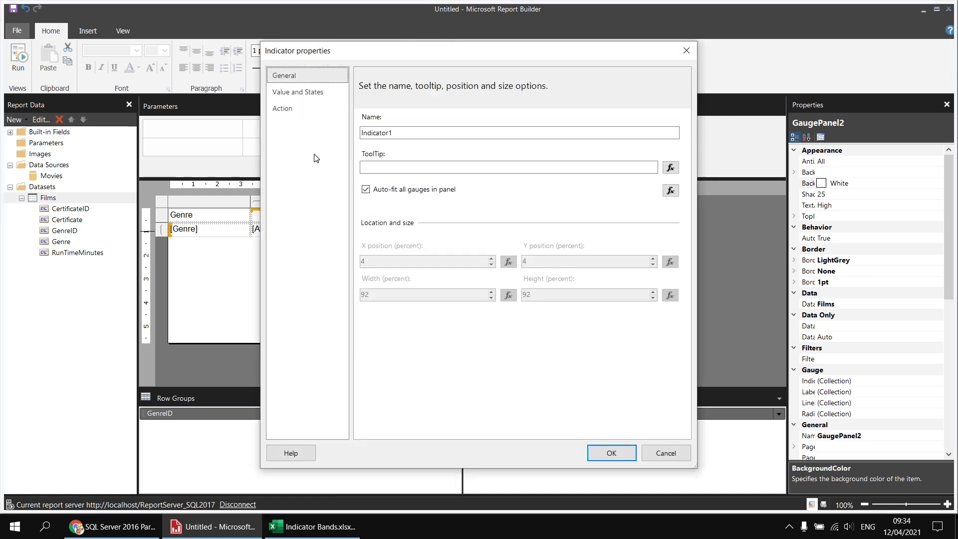
click(310, 95)
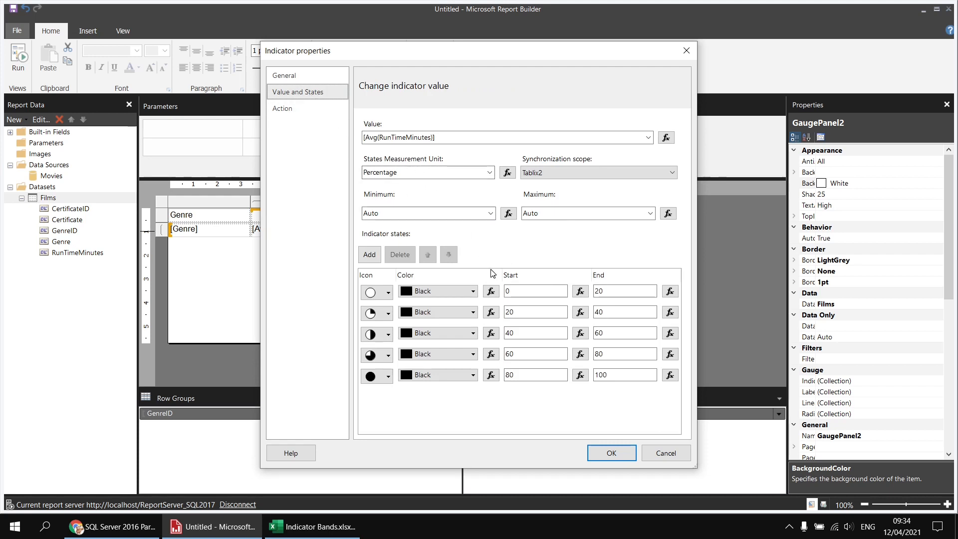
click(510, 291)
click(488, 173)
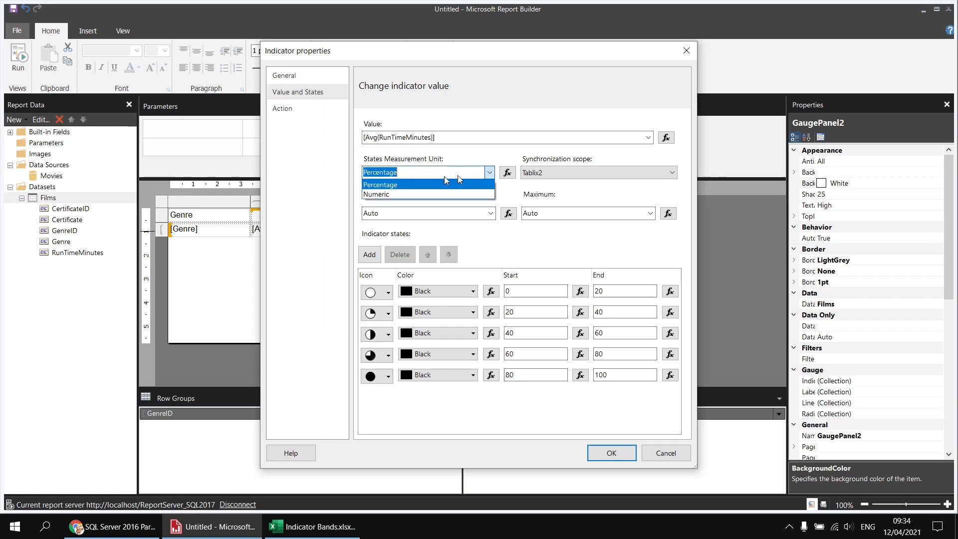
click(382, 194)
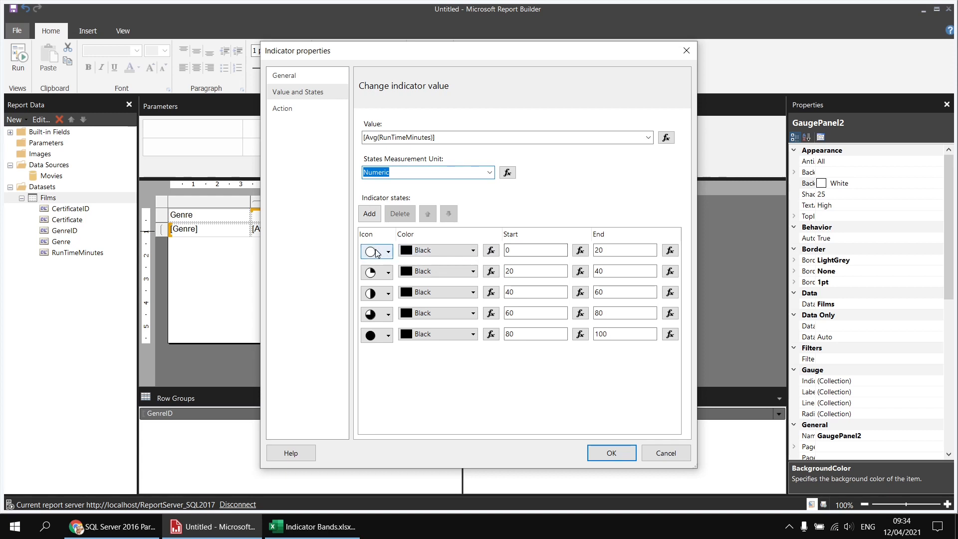
Step: Set the empty-circle state's end value to 100 and the quarter-filled state's range to start at 100 and end at 125
double_click(597, 250)
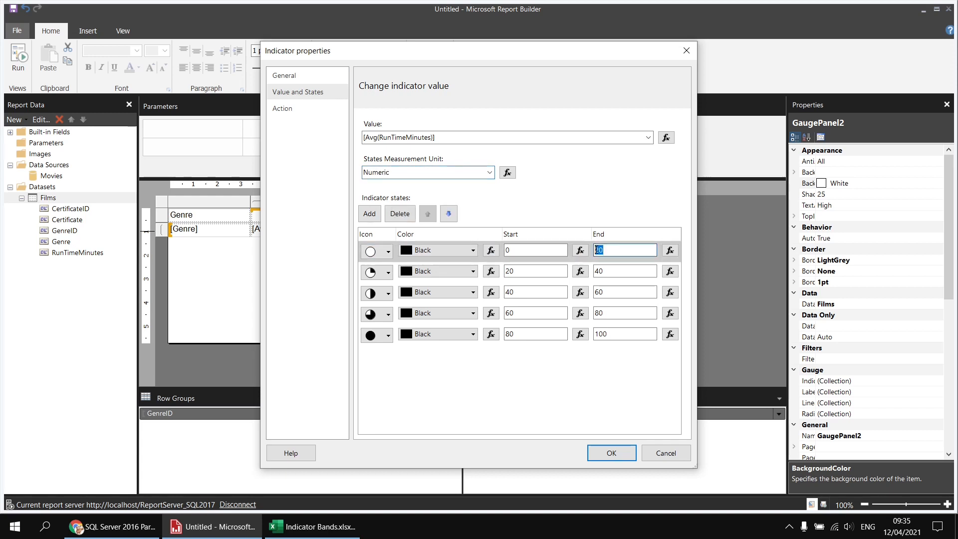
text(100)
double_click(508, 271)
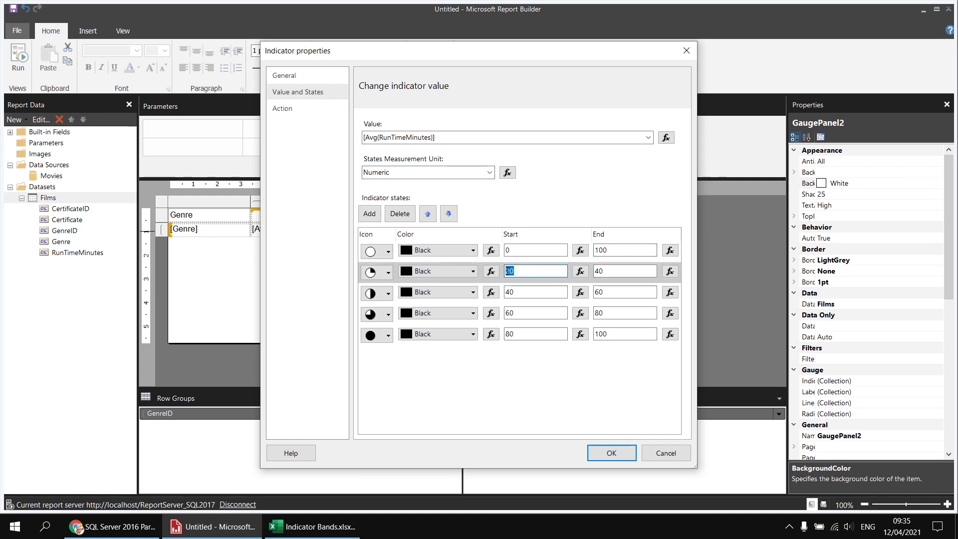
text(100)
double_click(594, 270)
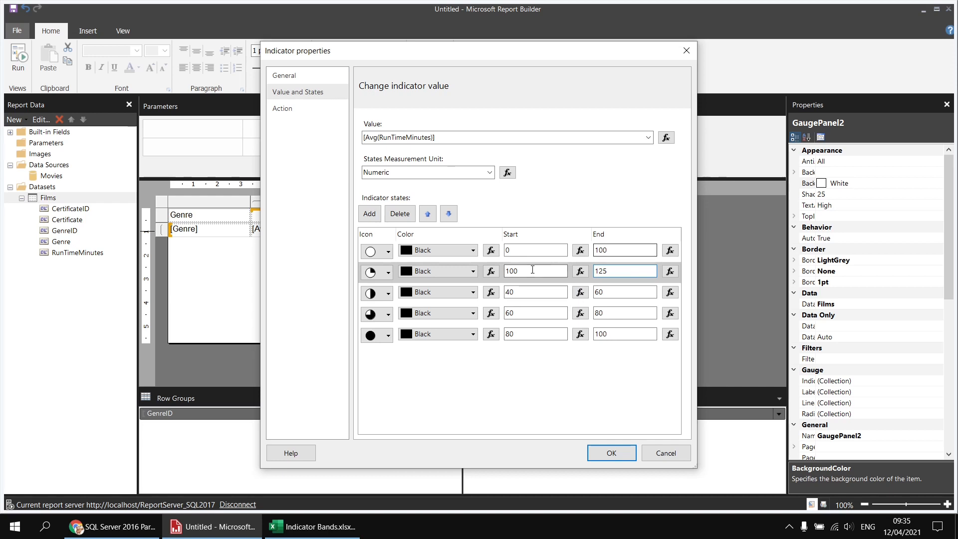
drag(523, 271, 516, 271)
text(1)
text(0)
Step: Set the half-filled state's range to 125–150 and the three-quarter-filled state's range to 150–175
click(519, 296)
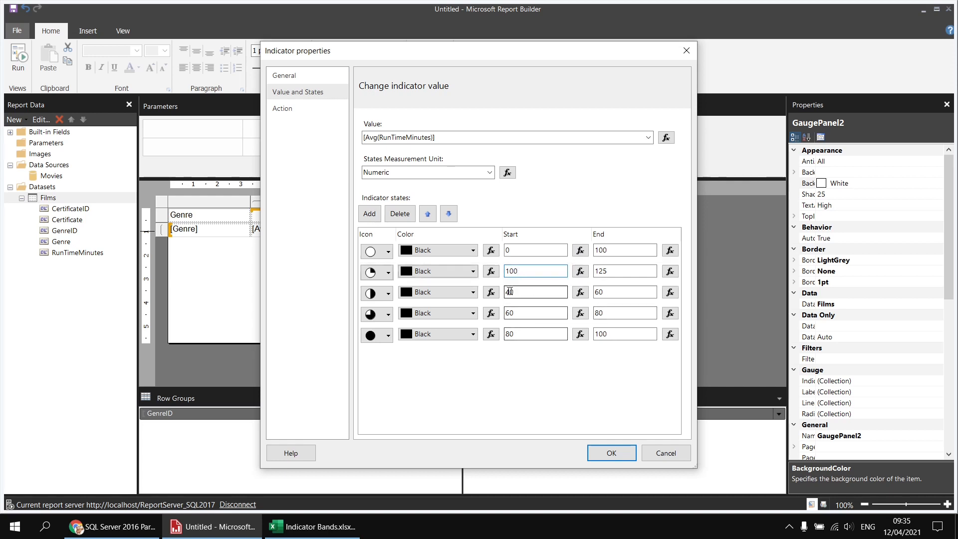
text(125)
key(Tab)
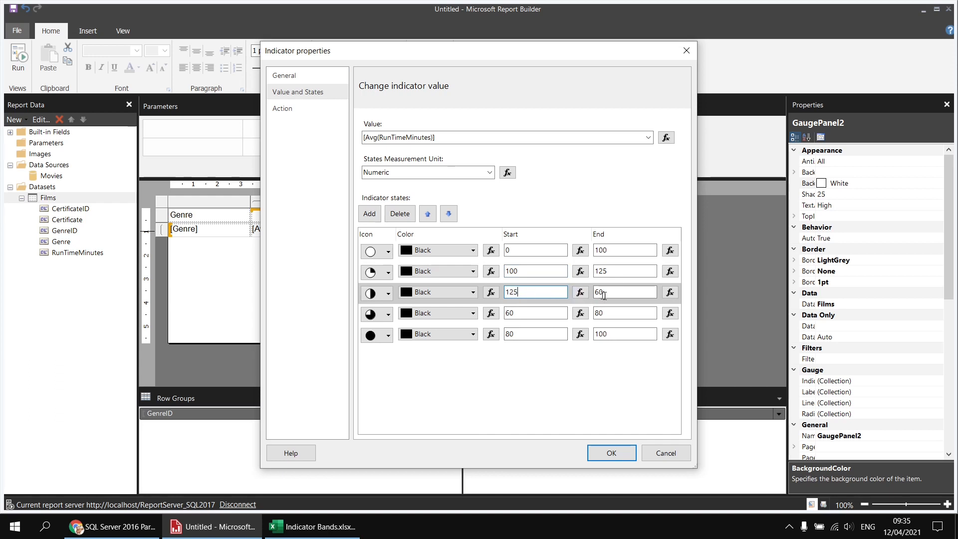
text(150)
key(Tab)
text(150)
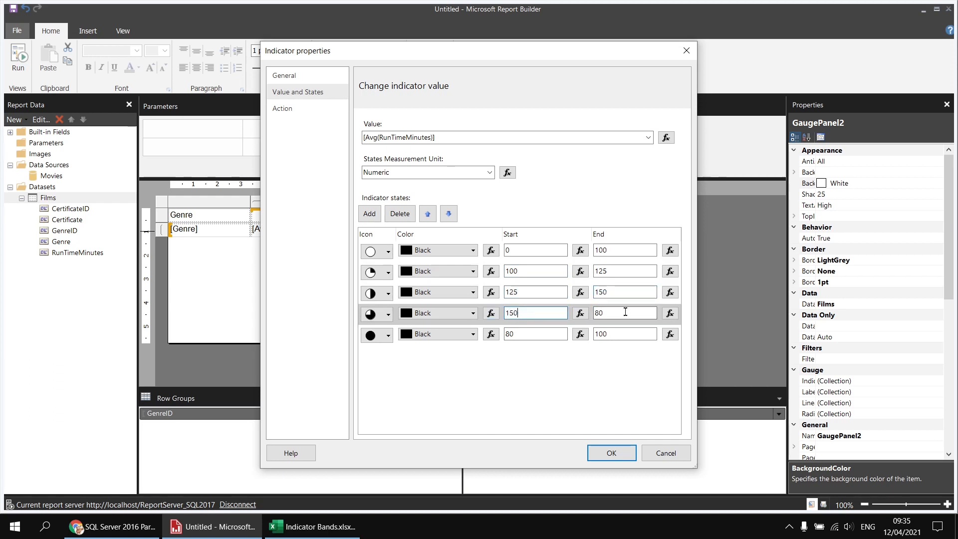
key(Tab)
text(175)
Step: Set the full-circle state's start value to 175 and clear its end value
double_click(525, 336)
text(175)
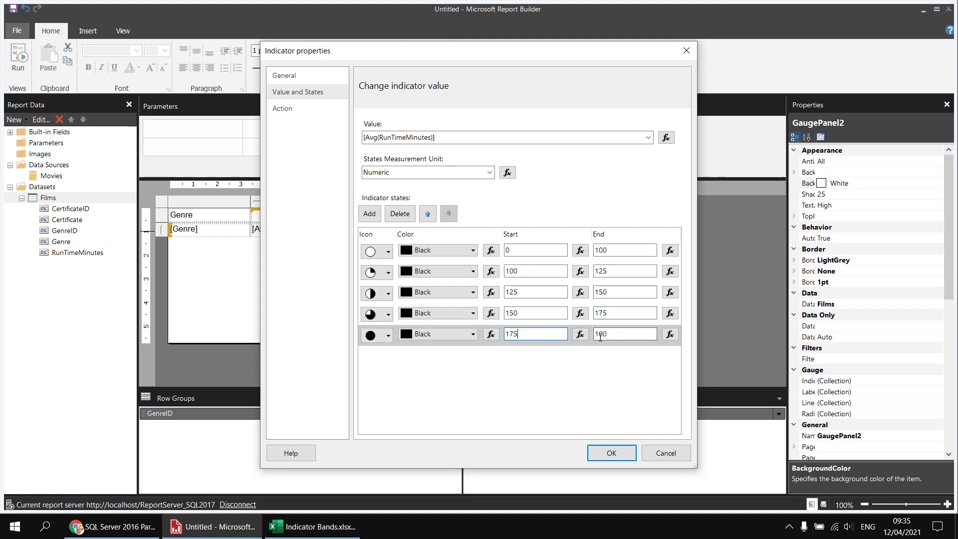
drag(612, 334, 597, 334)
key(BackSpace)
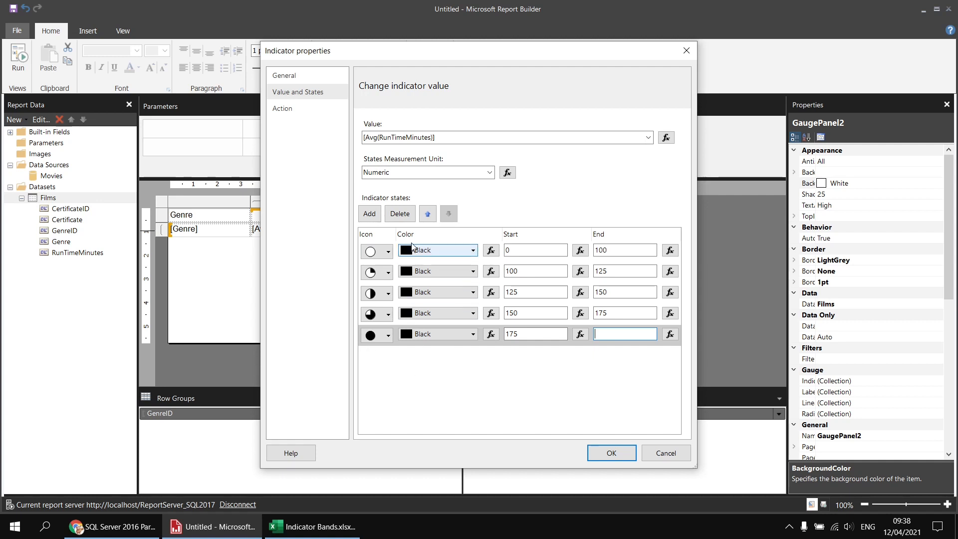
Step: Change the lowest indicator state's color to Orange and its icon to the sad face
click(473, 250)
click(473, 249)
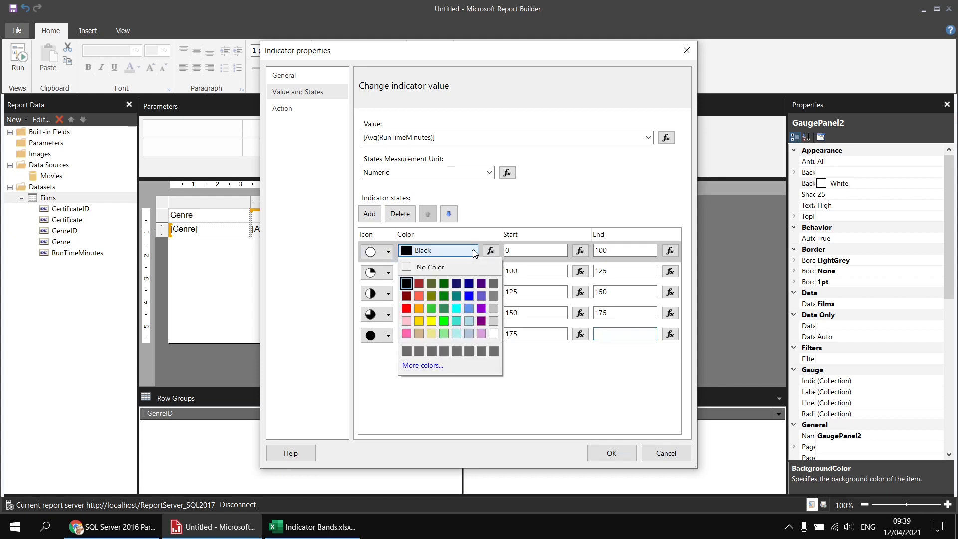
click(418, 308)
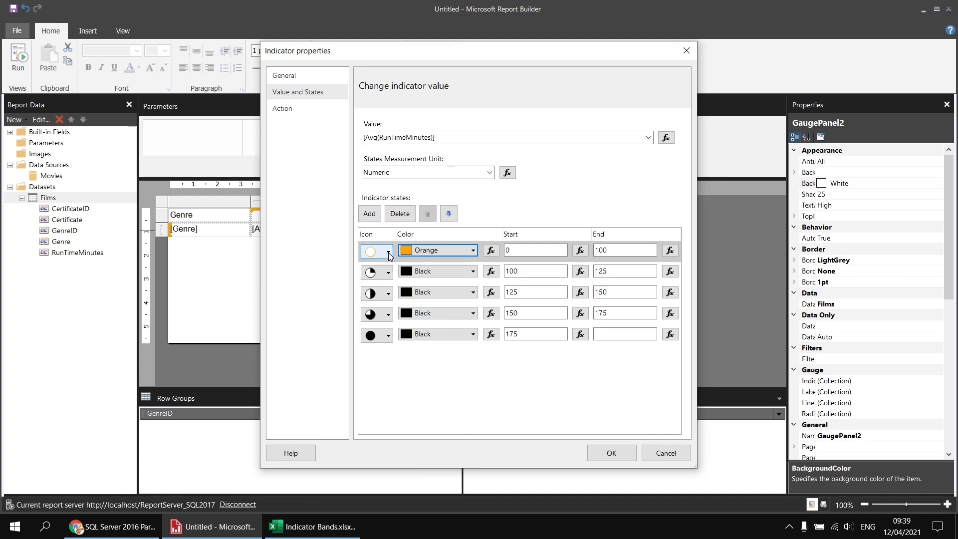
click(388, 252)
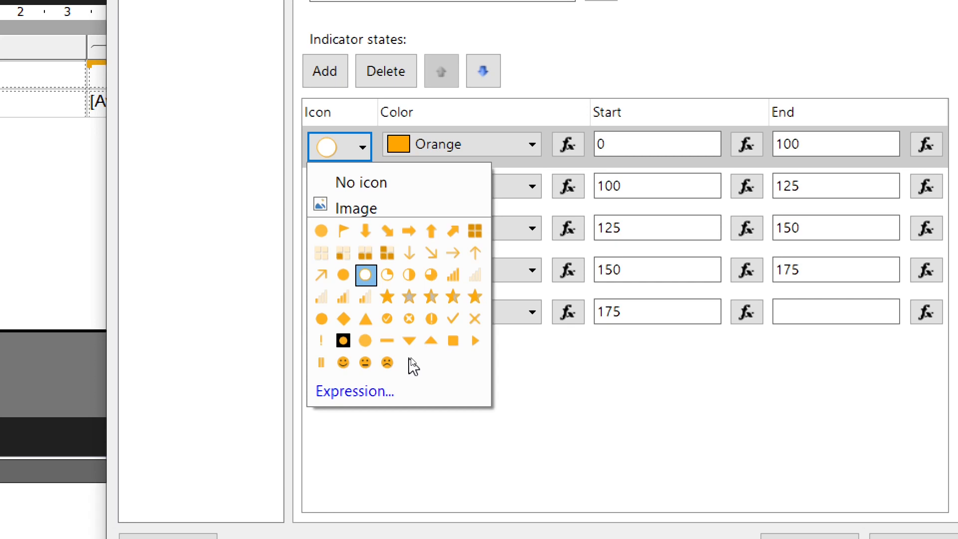
click(387, 362)
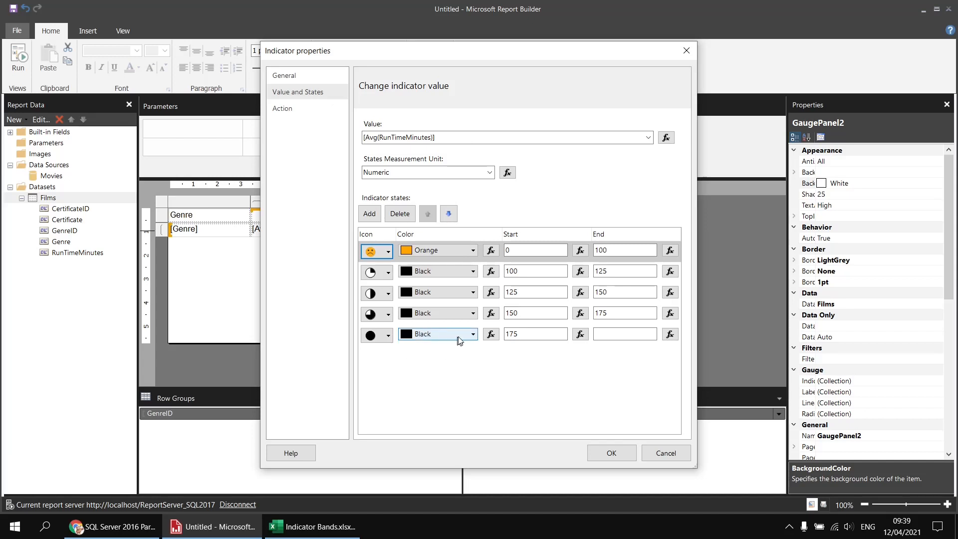
Step: Change the highest indicator state's color to Aqua and its icon to the smiley face, then apply the properties and preview the report
click(473, 335)
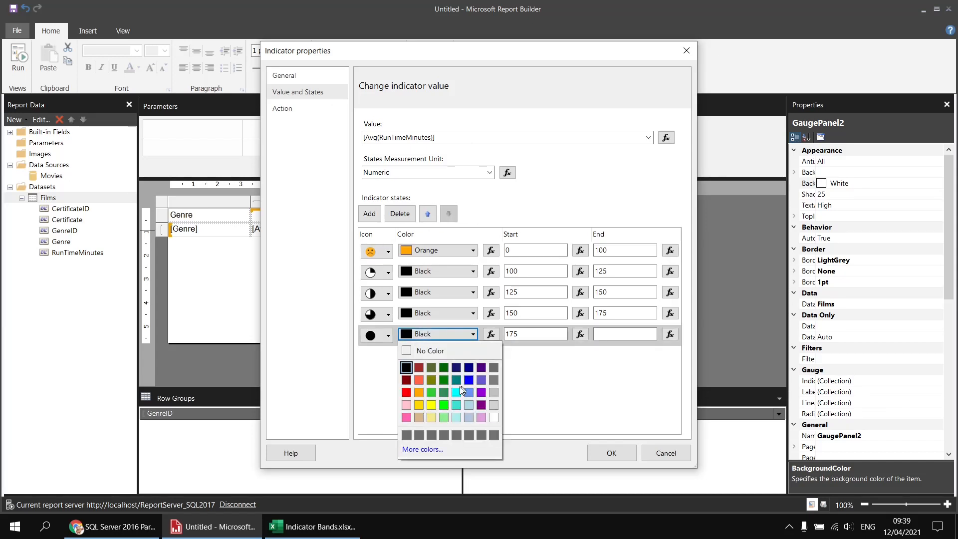
click(456, 393)
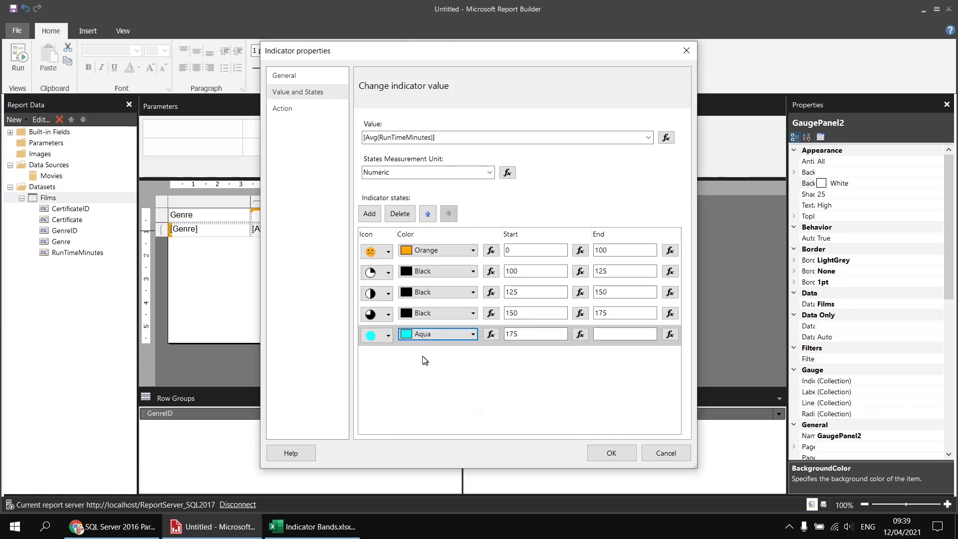
click(388, 337)
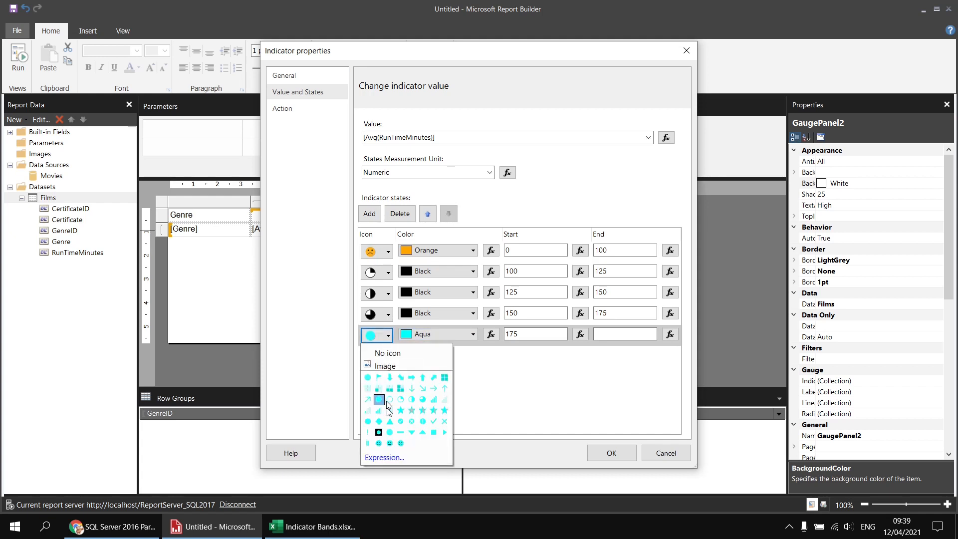
click(378, 443)
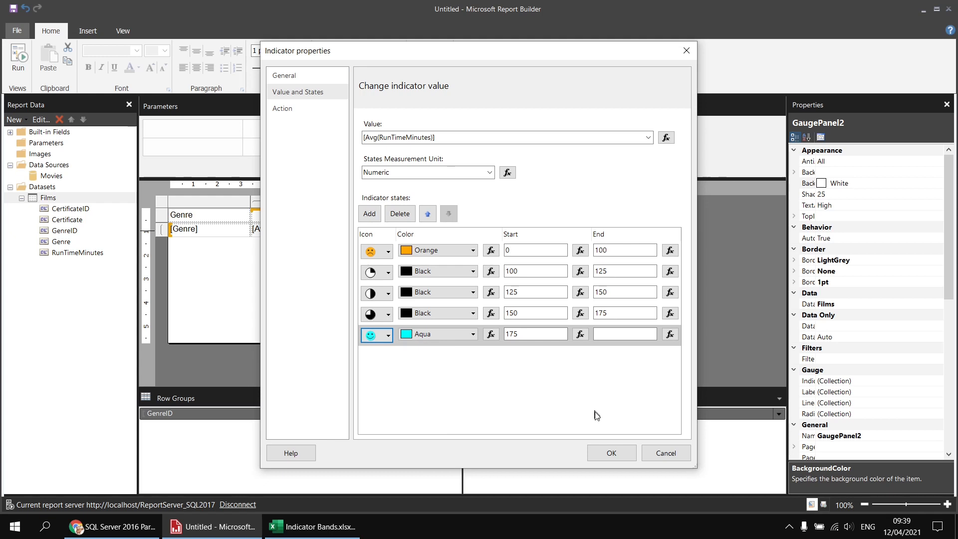
click(610, 455)
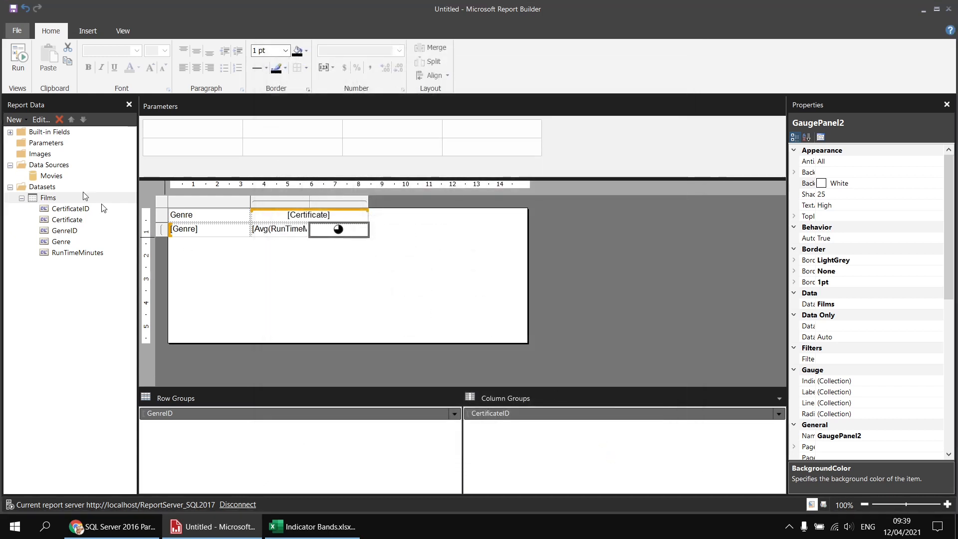
key(F5)
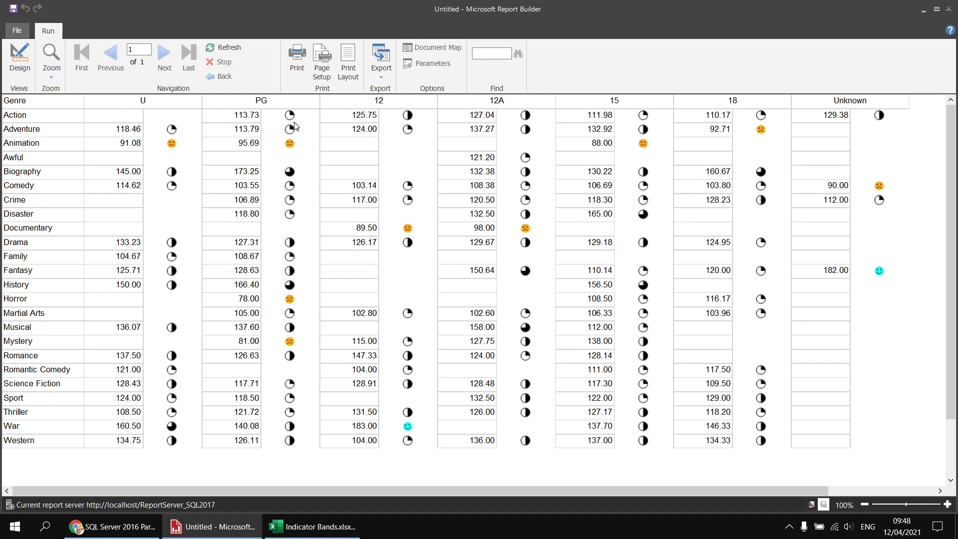
Step: Return to design view and add a column total for the average run time cell
click(21, 62)
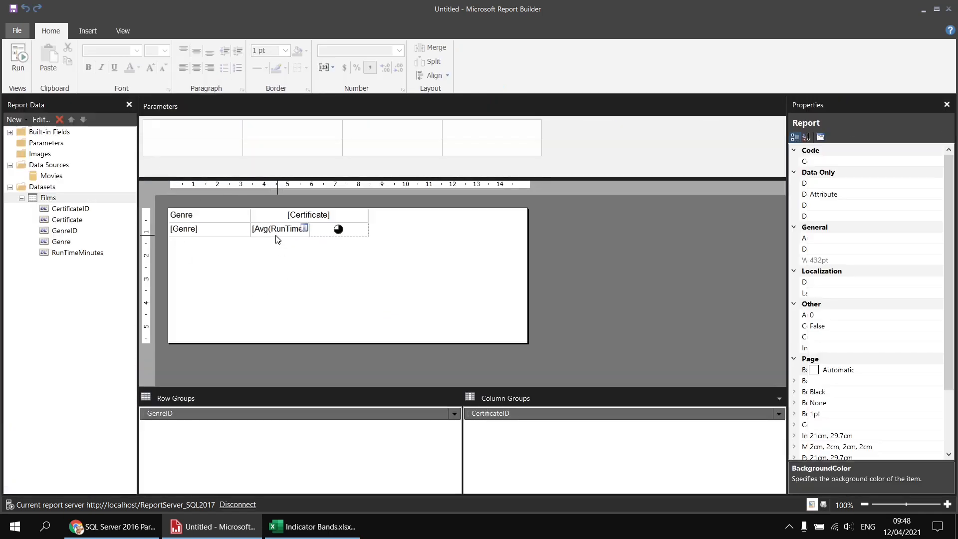
right_click(278, 234)
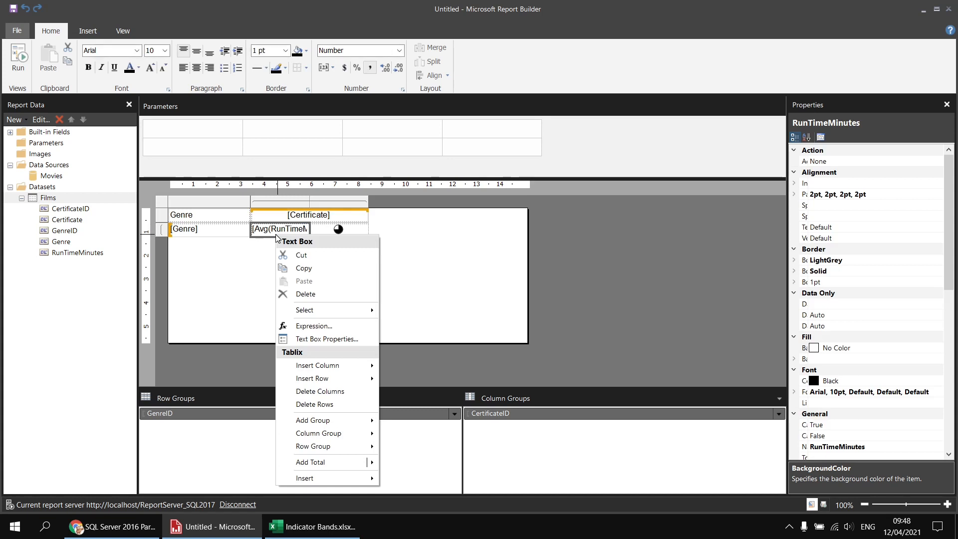
mouse_move(319, 461)
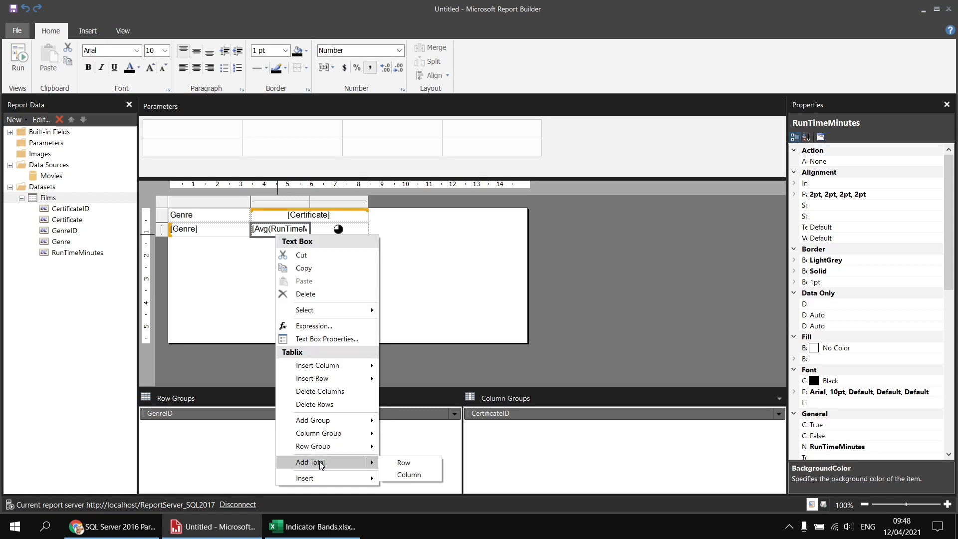
click(409, 474)
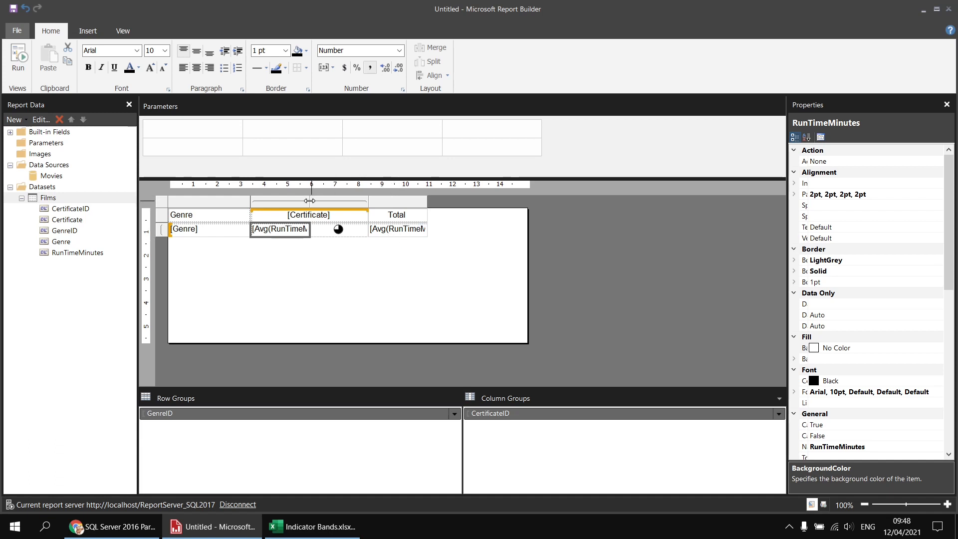
Step: Narrow the average run time and indicator columns under Certificate to about 1.6 cm each and preview the report
drag(310, 201, 289, 200)
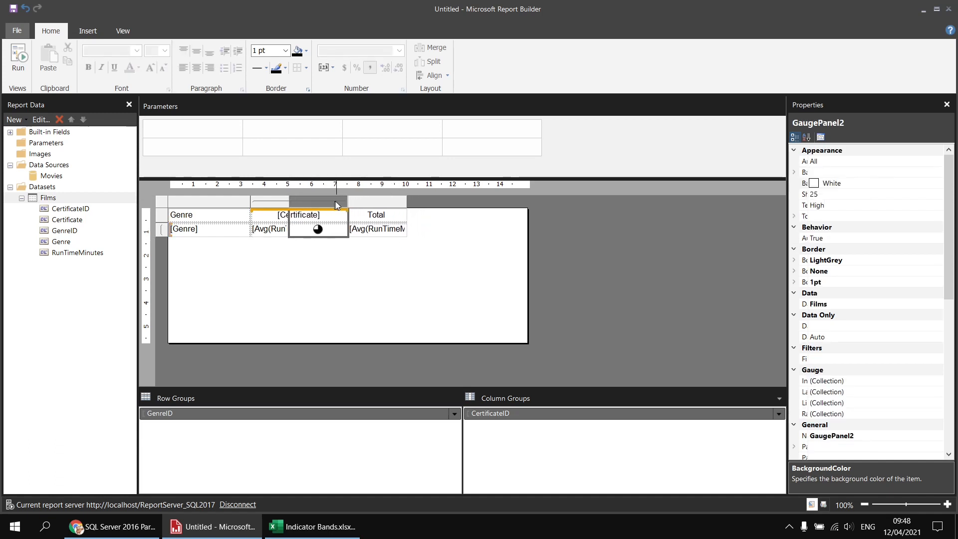
drag(348, 200, 325, 200)
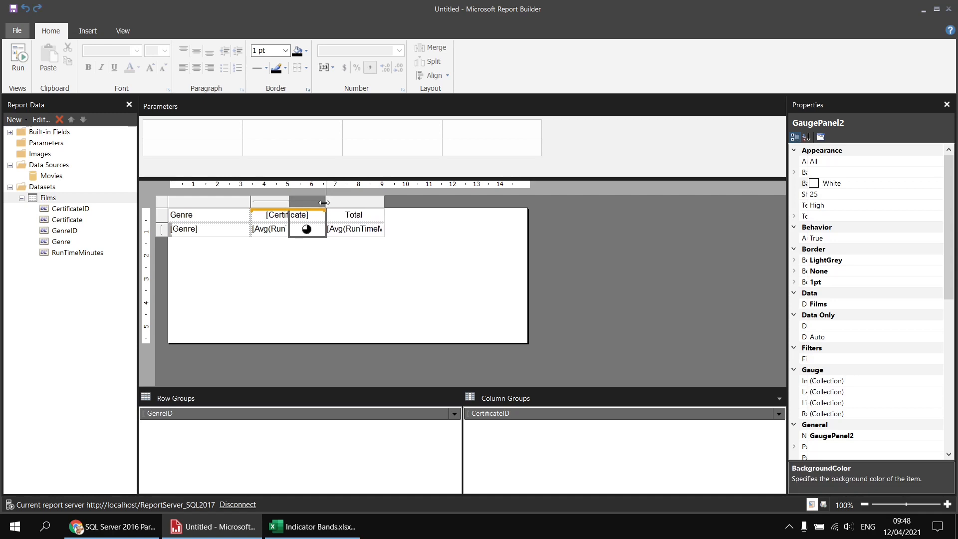
click(18, 60)
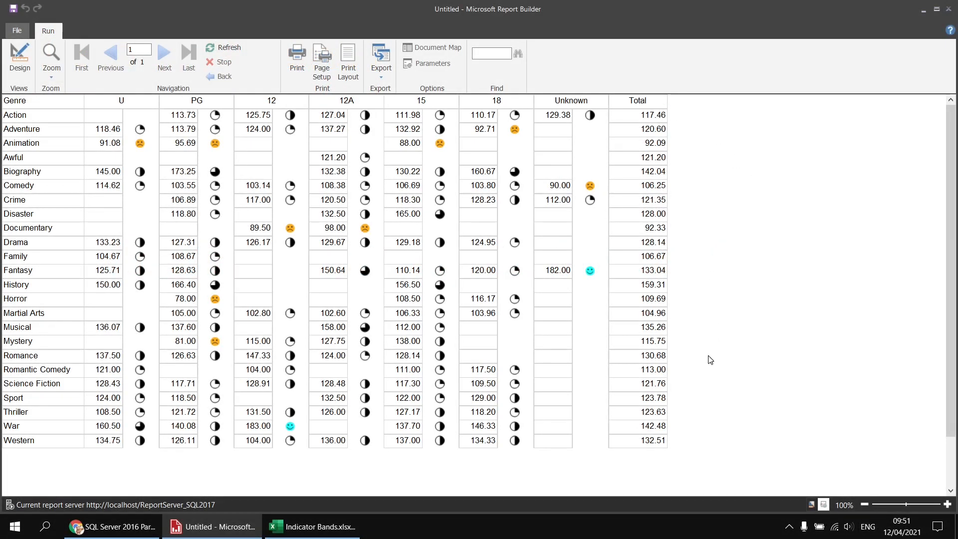
Step: Return to design view and insert an empty column to the right of the Total column
click(19, 61)
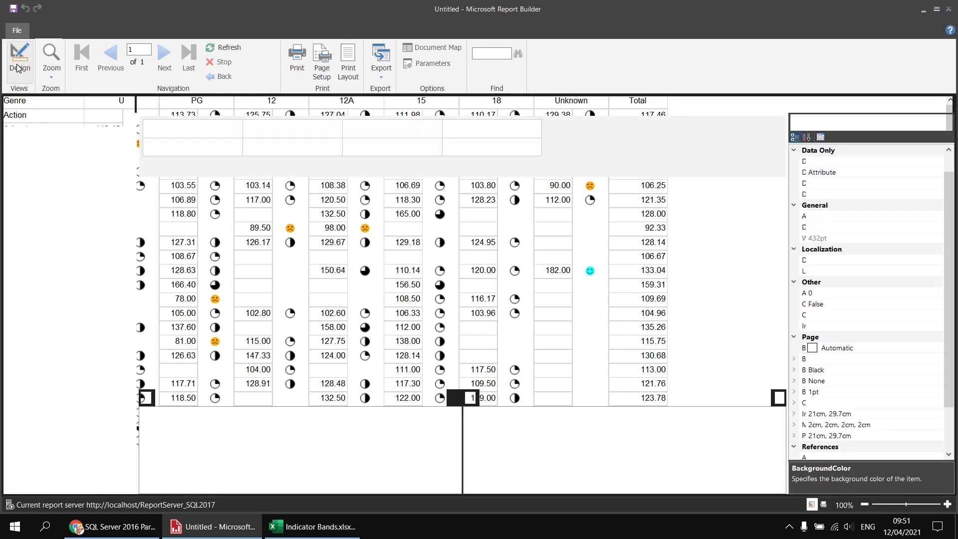
right_click(355, 235)
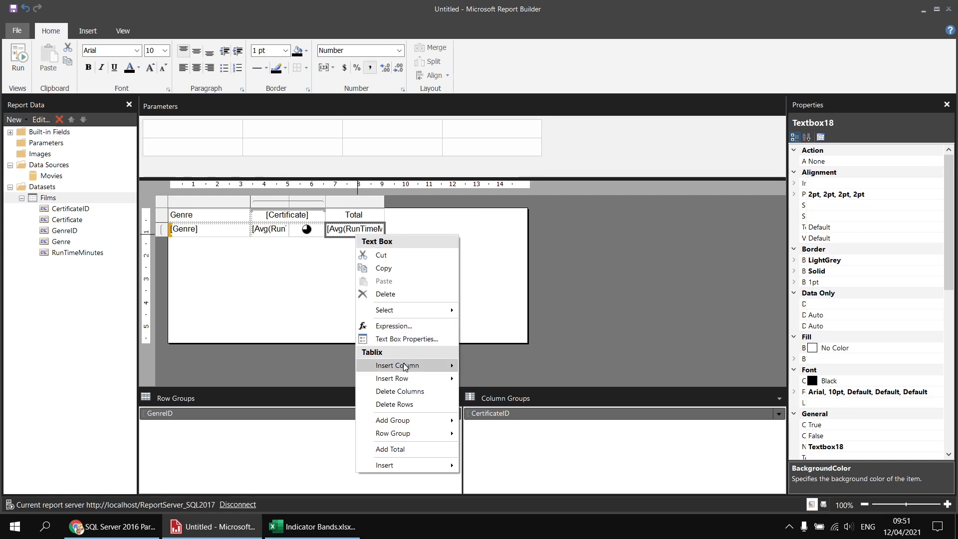
mouse_move(403, 364)
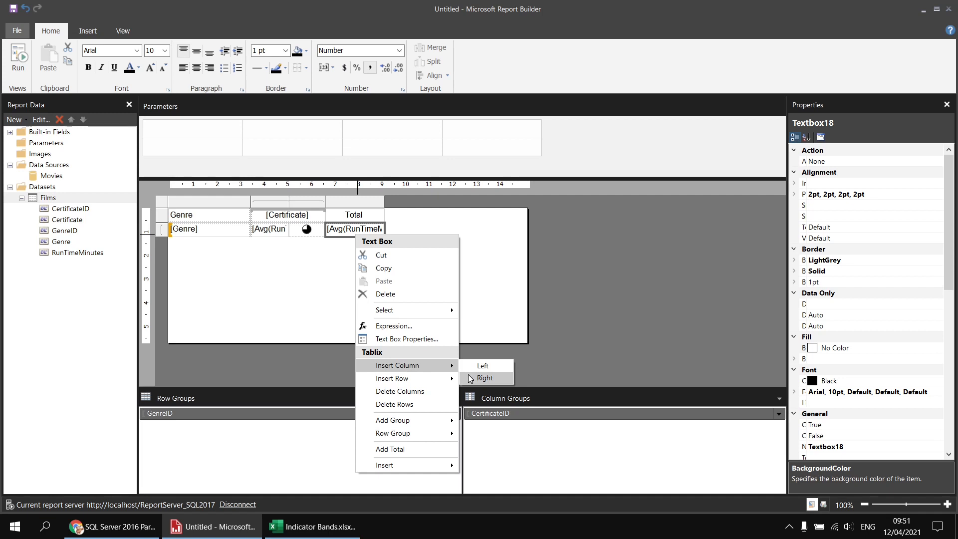
click(483, 378)
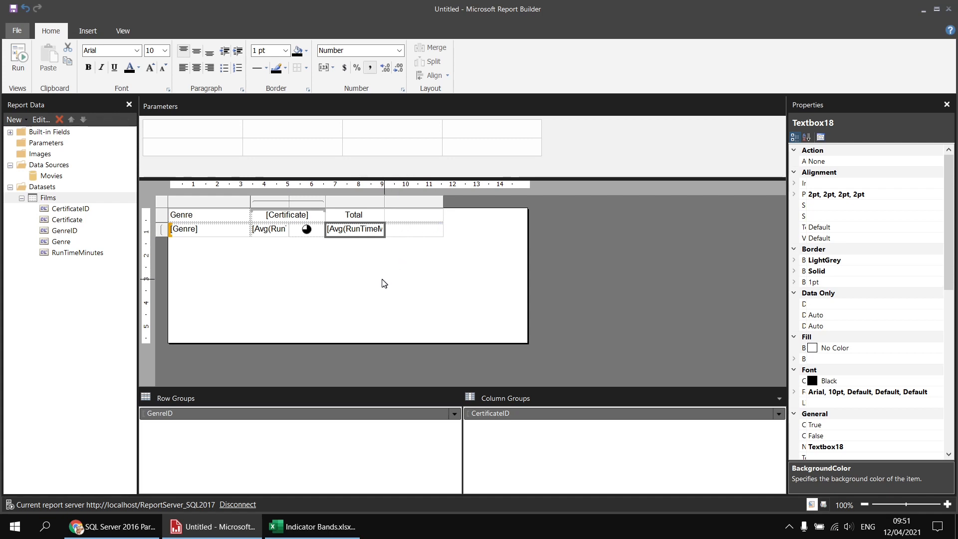
Step: Copy the Certificate group's indicator into the empty cell beside the total average and preview the report
click(307, 234)
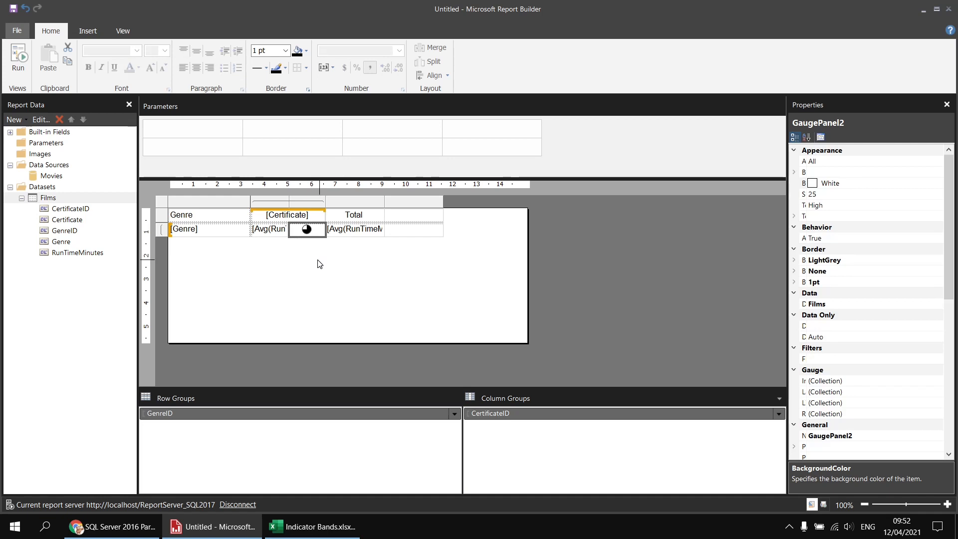
click(407, 230)
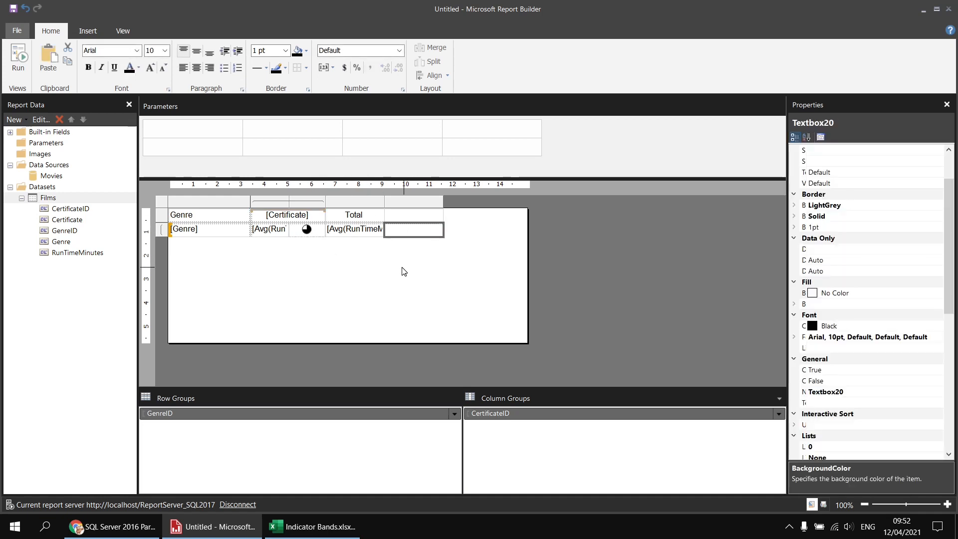
key(ctrl+v)
click(19, 56)
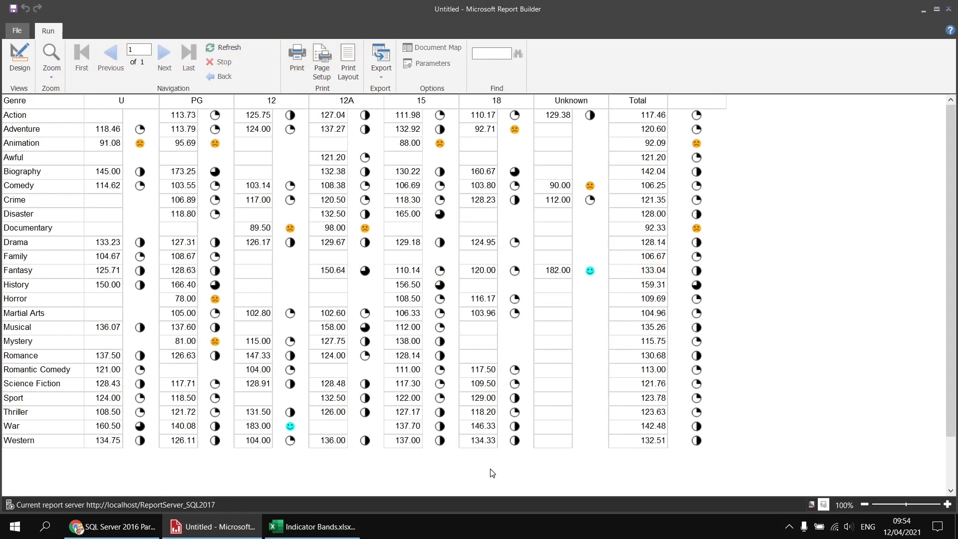
Step: Return to design view and add a row total for the average run time cell under Certificate
click(20, 63)
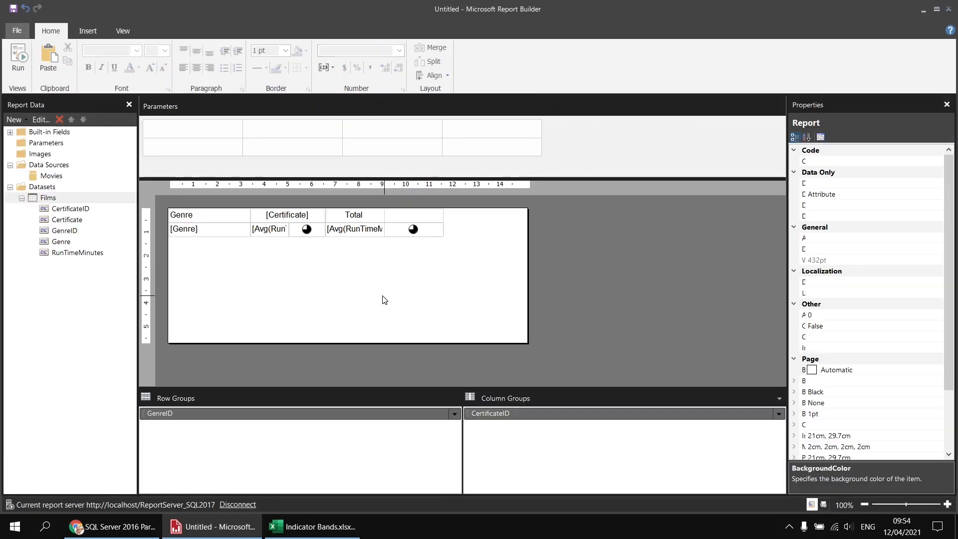
right_click(262, 237)
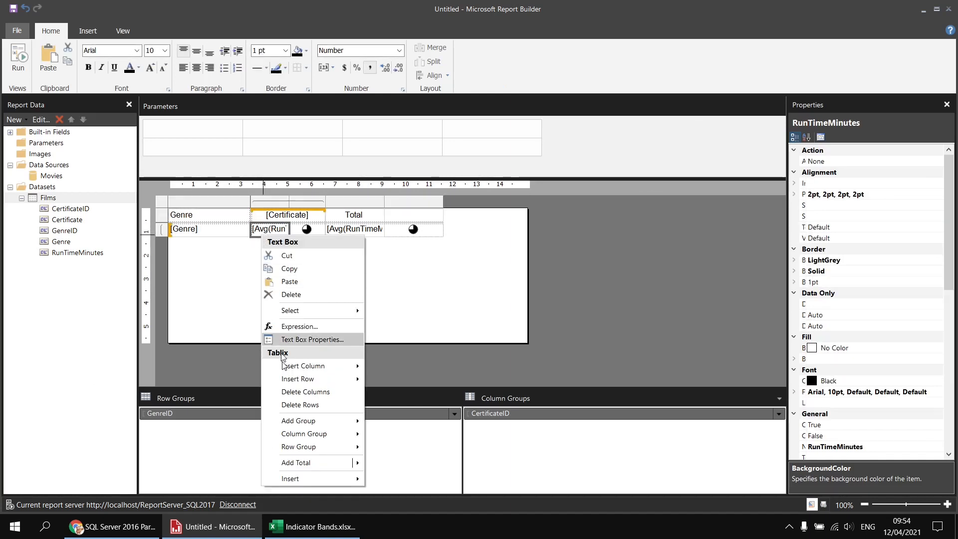
mouse_move(302, 463)
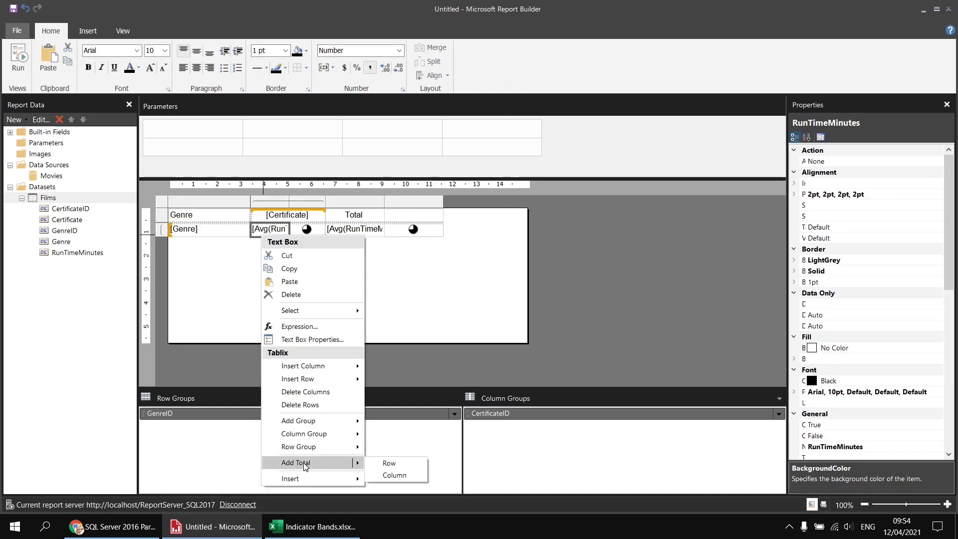
click(401, 463)
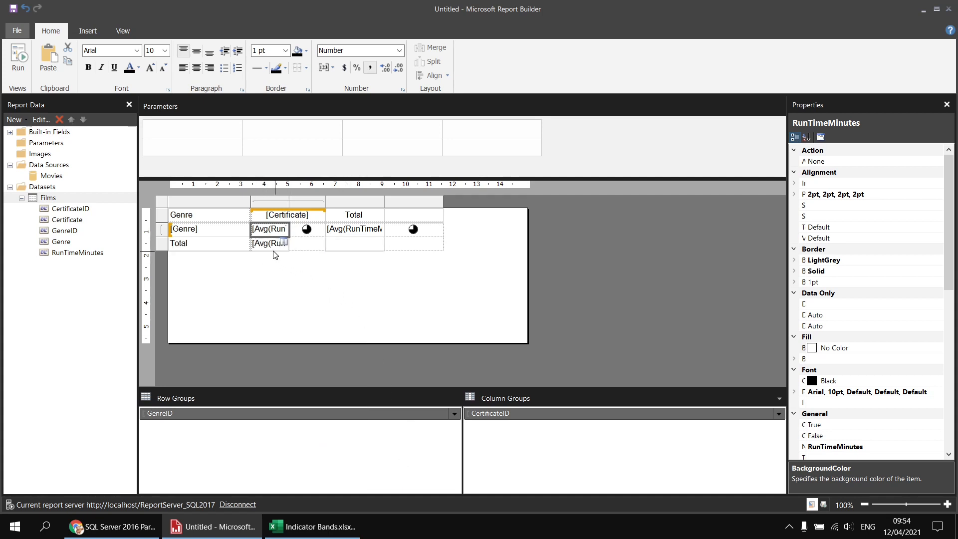
Step: Copy the Certificate group's genre indicator into the empty Total row cell below it and preview the report
click(318, 235)
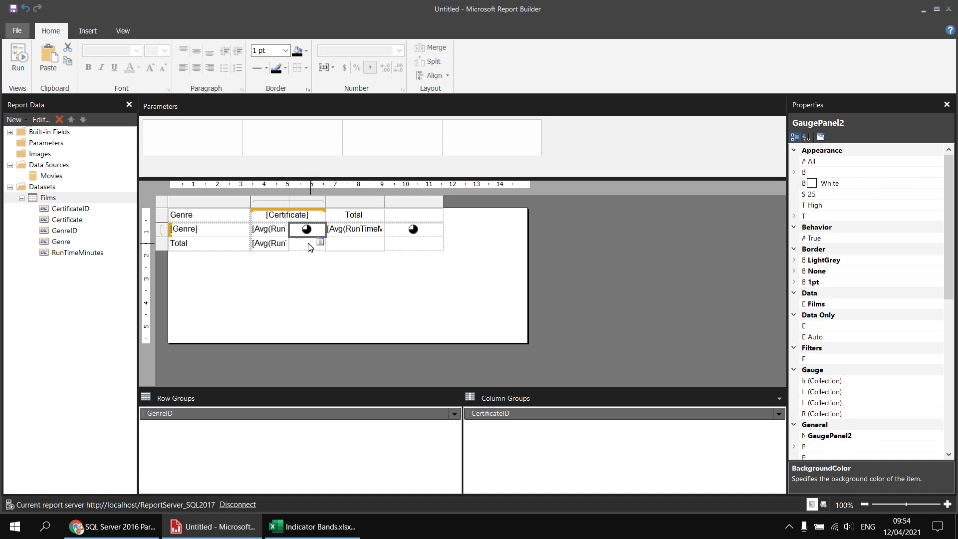
click(306, 247)
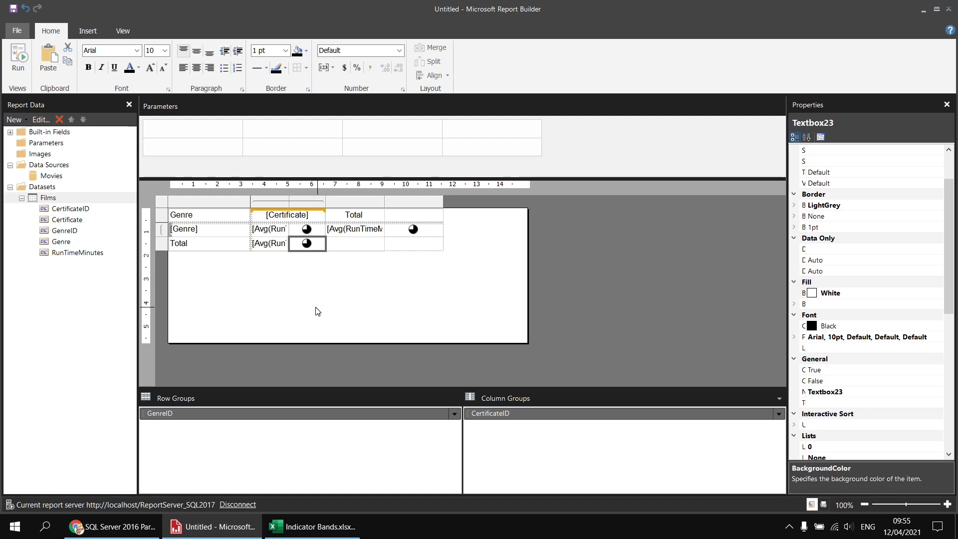
click(20, 63)
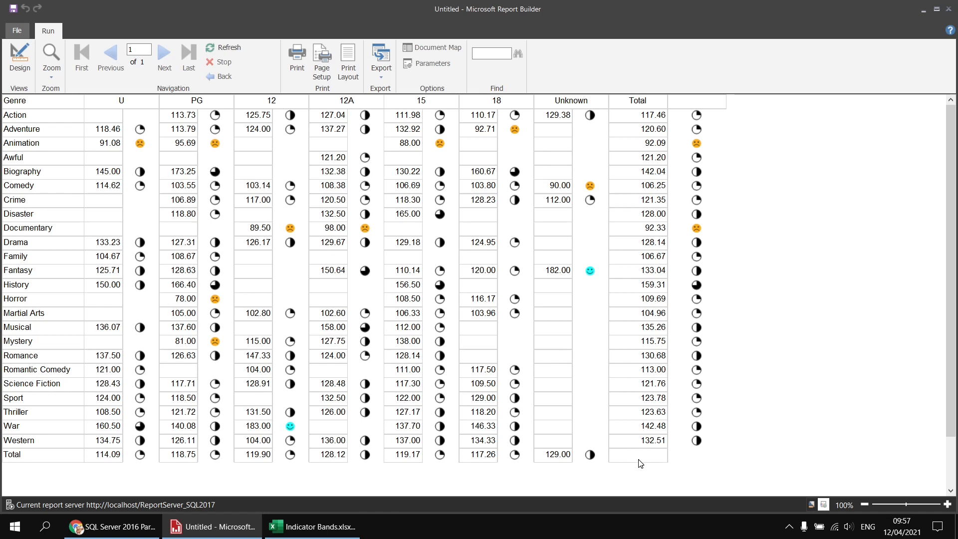
Step: Return to design view and fill the empty grand total cell with RunTimeMinutes summarized by Avg
click(19, 56)
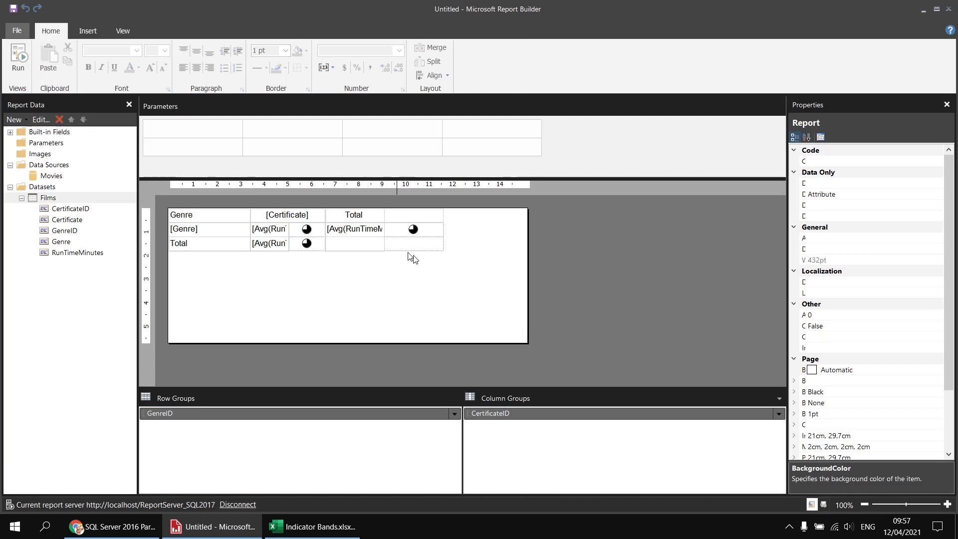
click(351, 247)
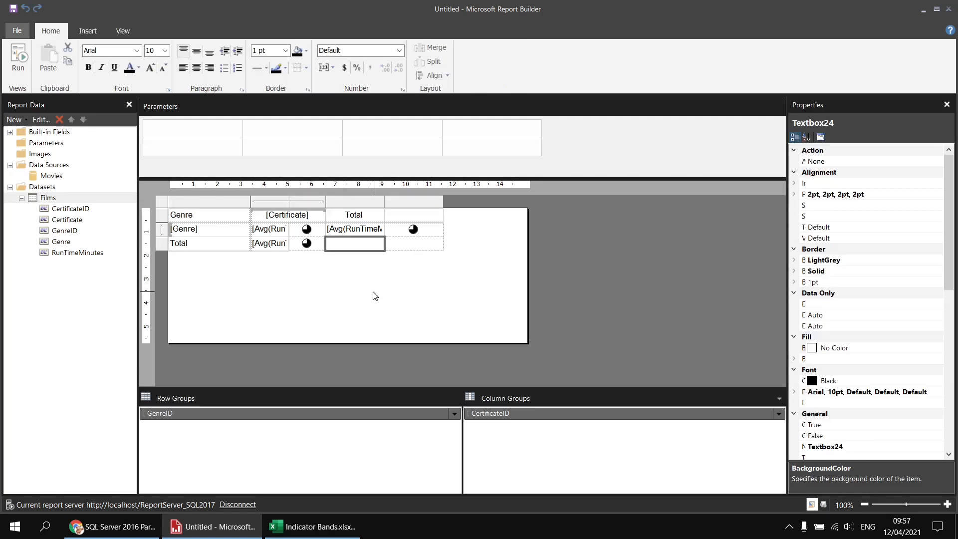
click(378, 242)
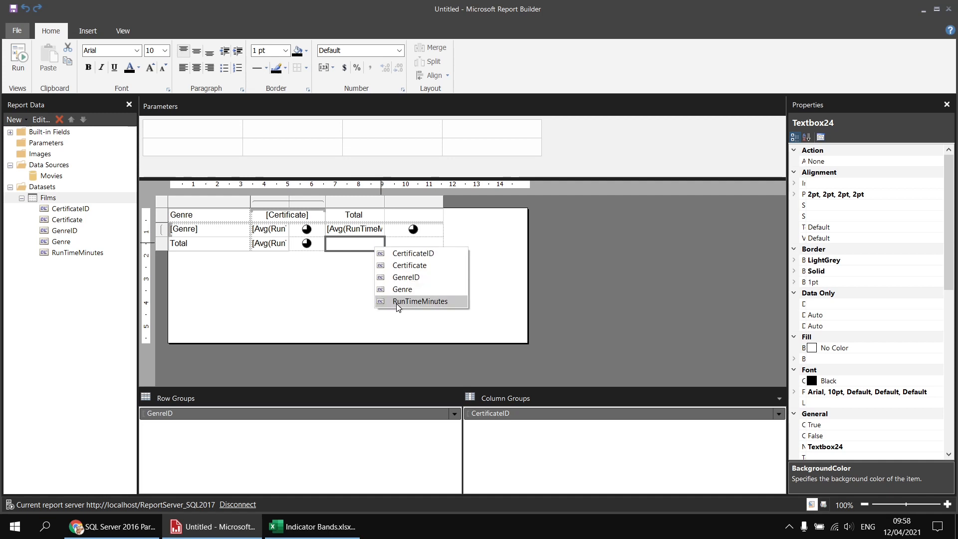
click(420, 301)
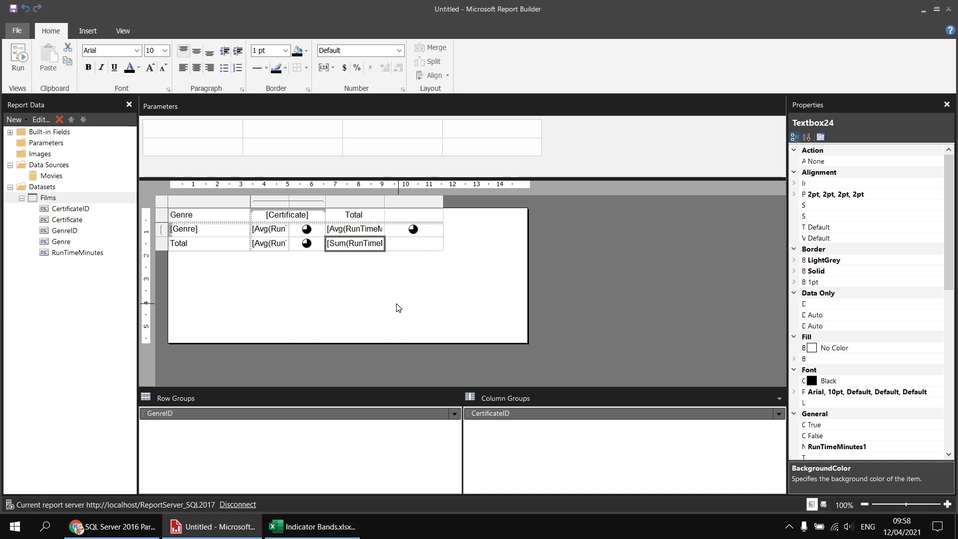
double_click(339, 245)
right_click(339, 244)
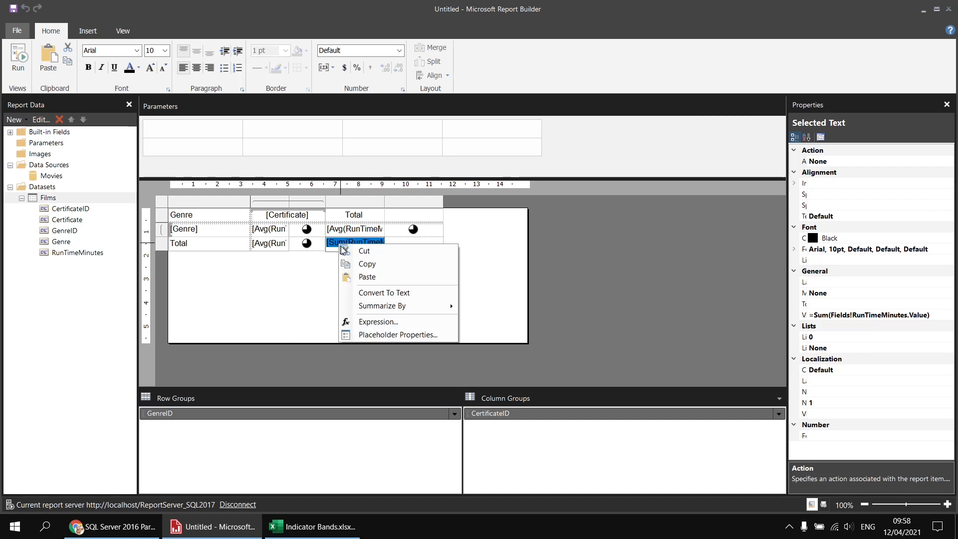
mouse_move(376, 308)
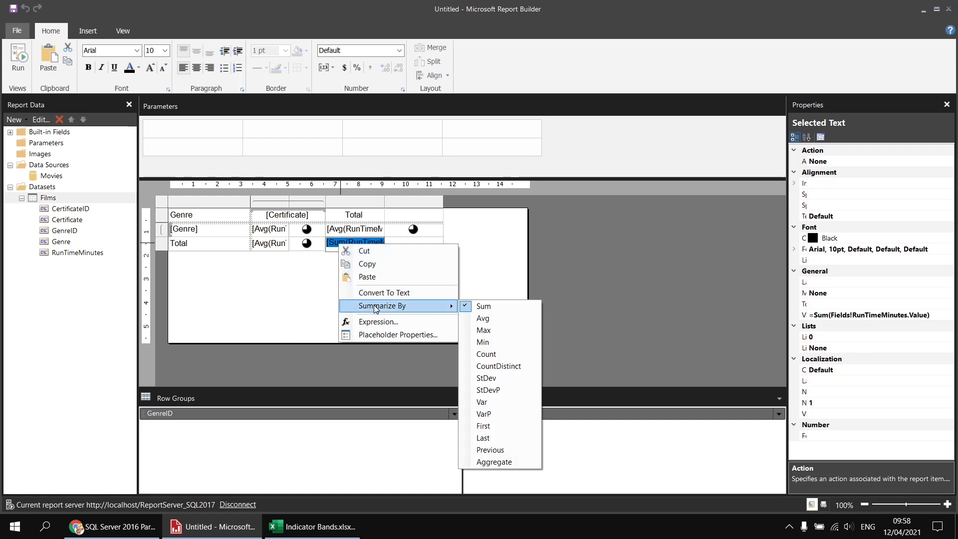
click(478, 319)
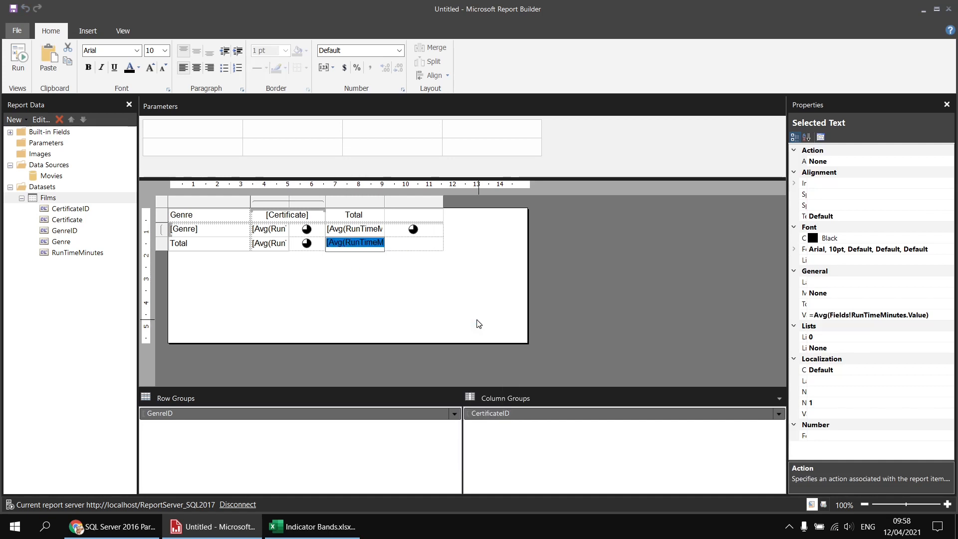
click(399, 278)
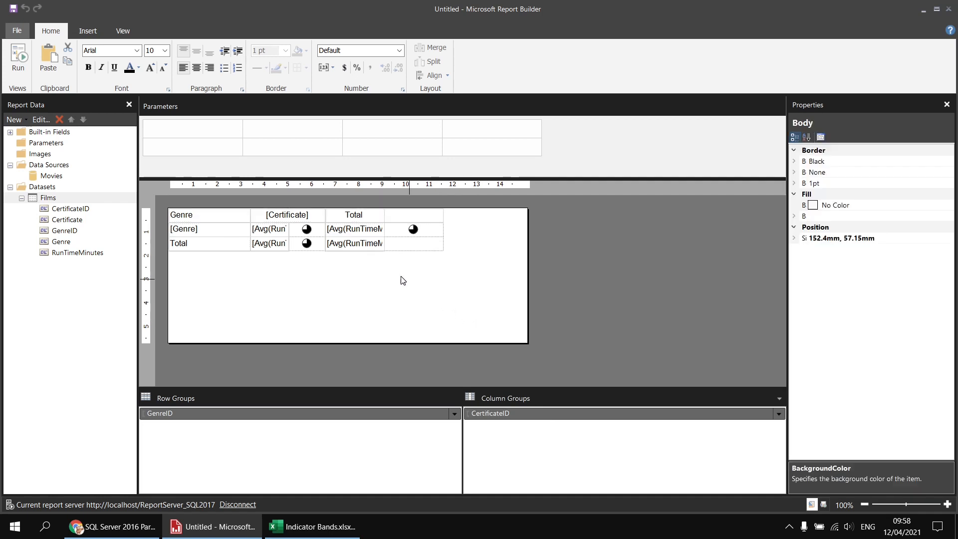
Step: Apply the Number format to the grand total average cell
click(371, 253)
click(399, 52)
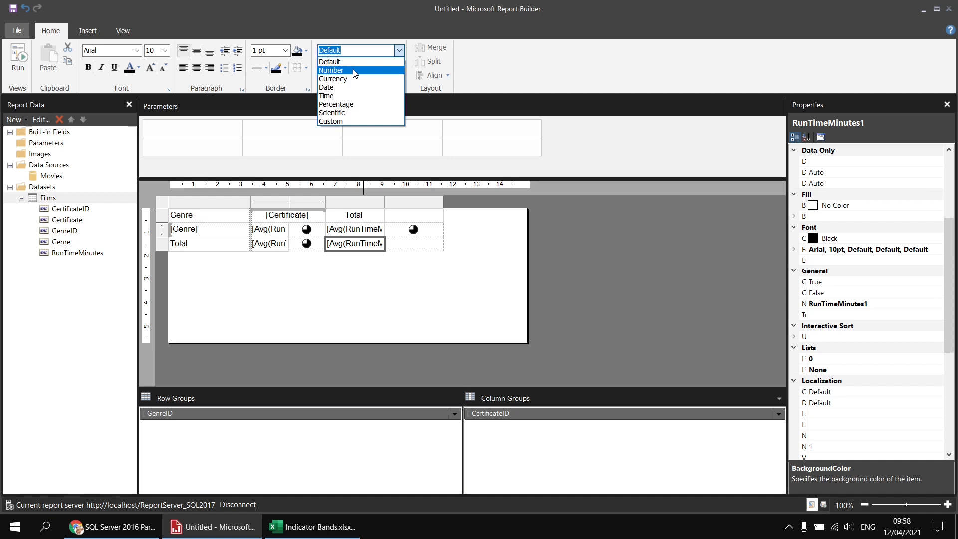
click(354, 73)
click(385, 296)
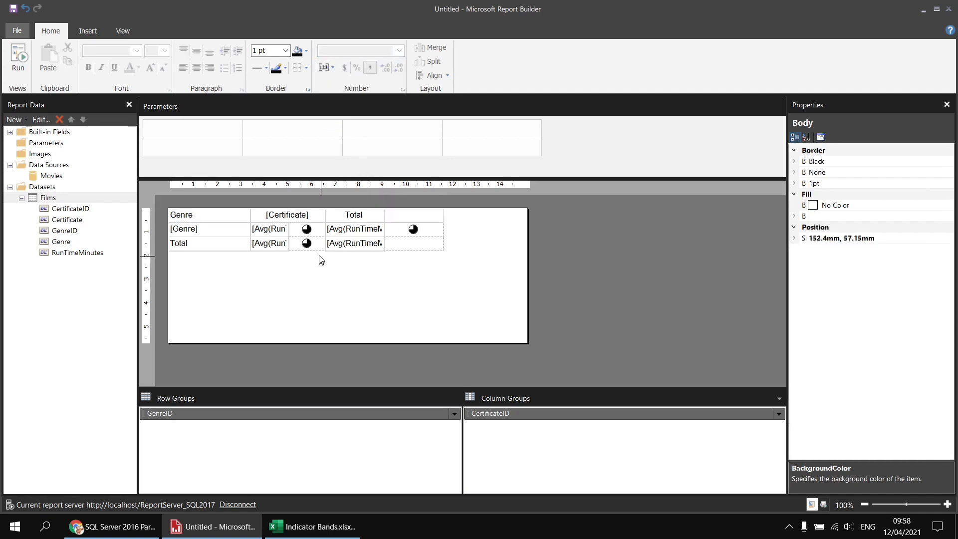
Step: Copy the Certificate group's genre indicator into the empty cell beside the grand total average and preview the report
click(316, 234)
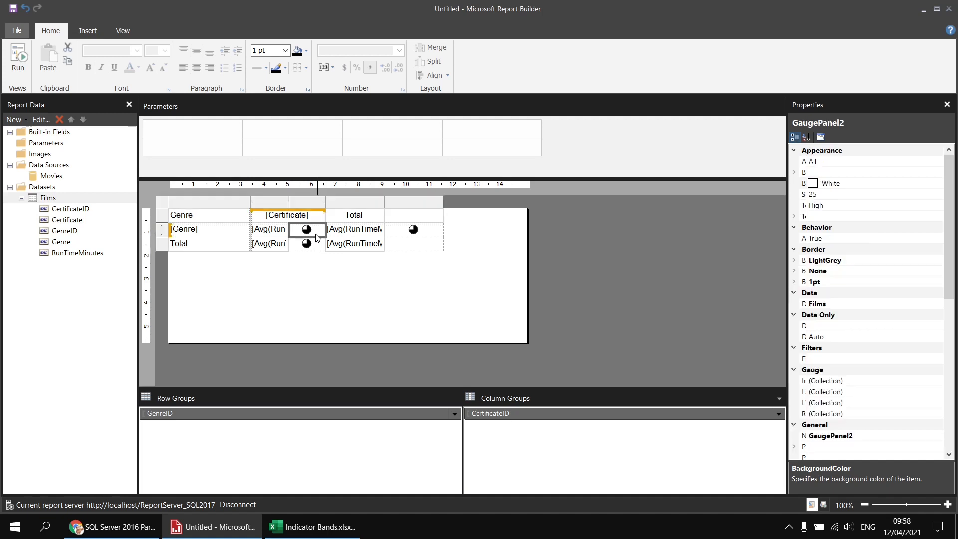
click(417, 247)
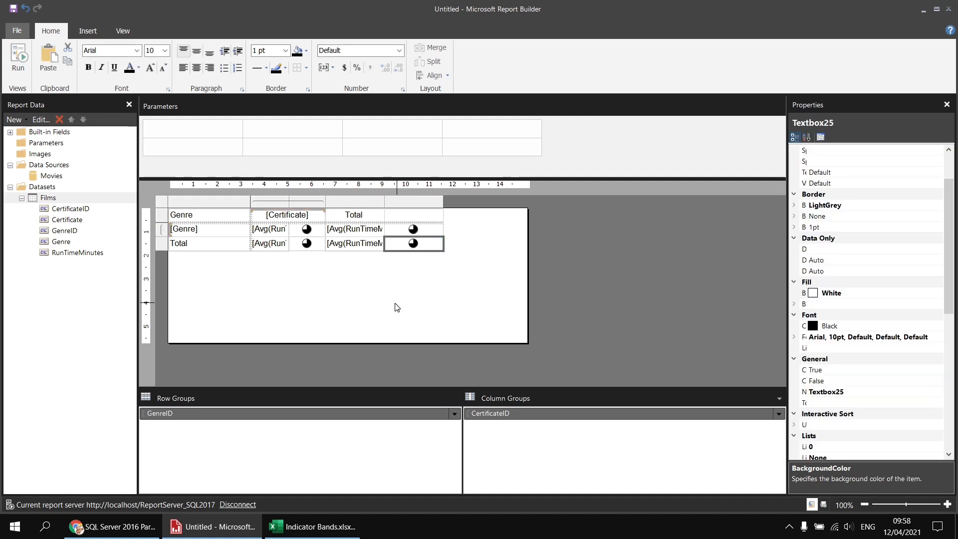
click(18, 58)
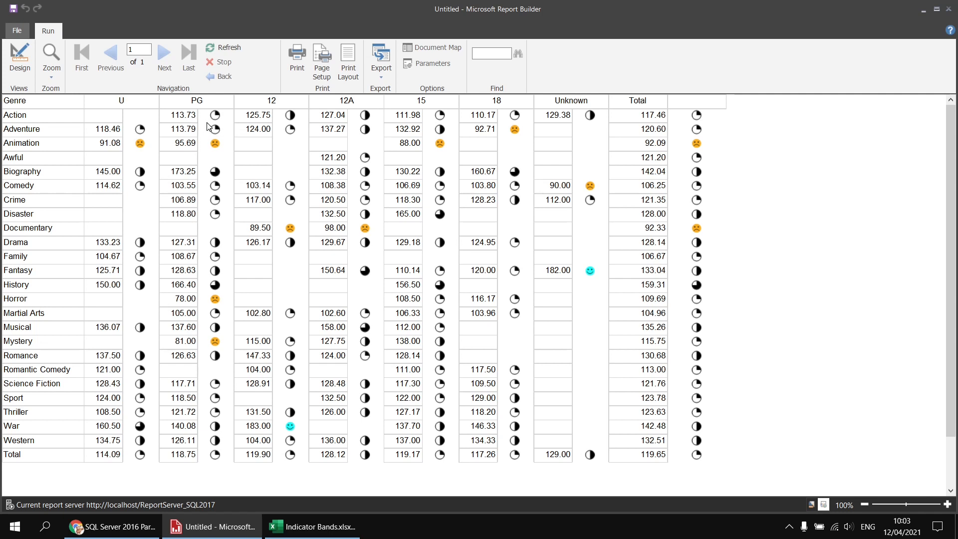
Step: Return to design view and remove the right border from the Genre row's average run time cell under Certificate
click(20, 59)
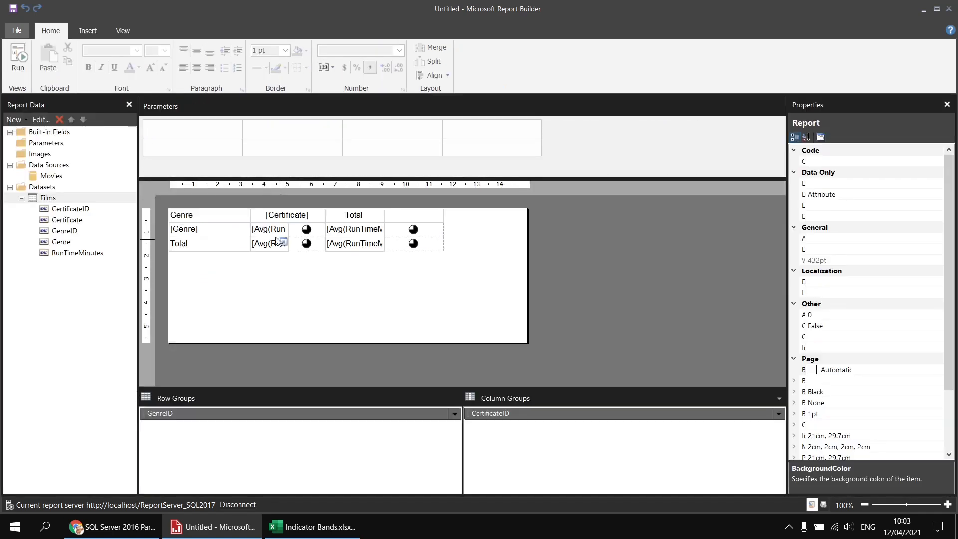
click(275, 238)
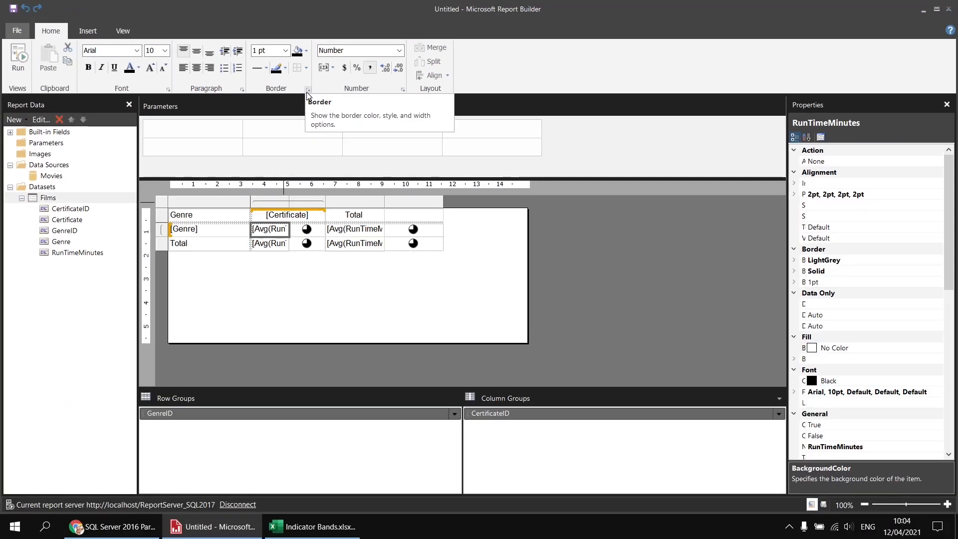
click(309, 88)
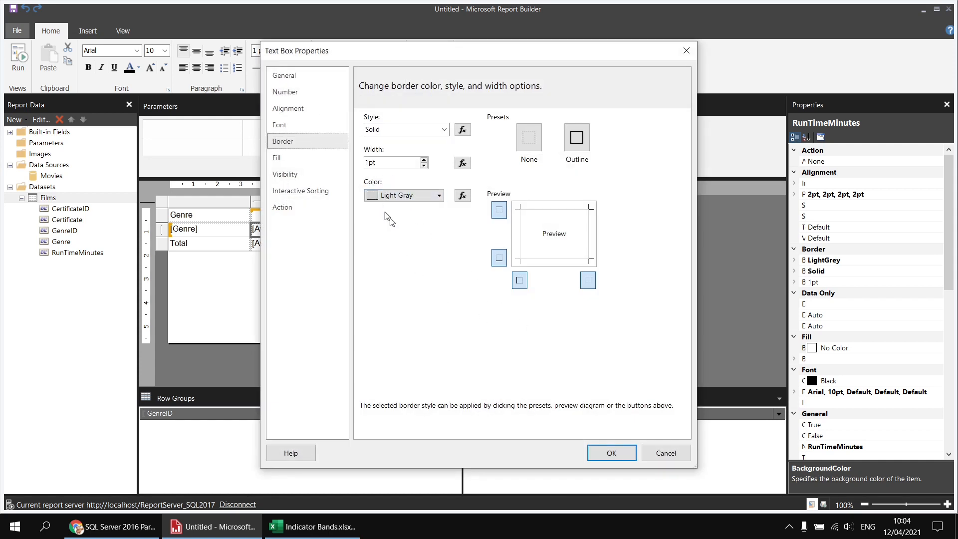
click(588, 282)
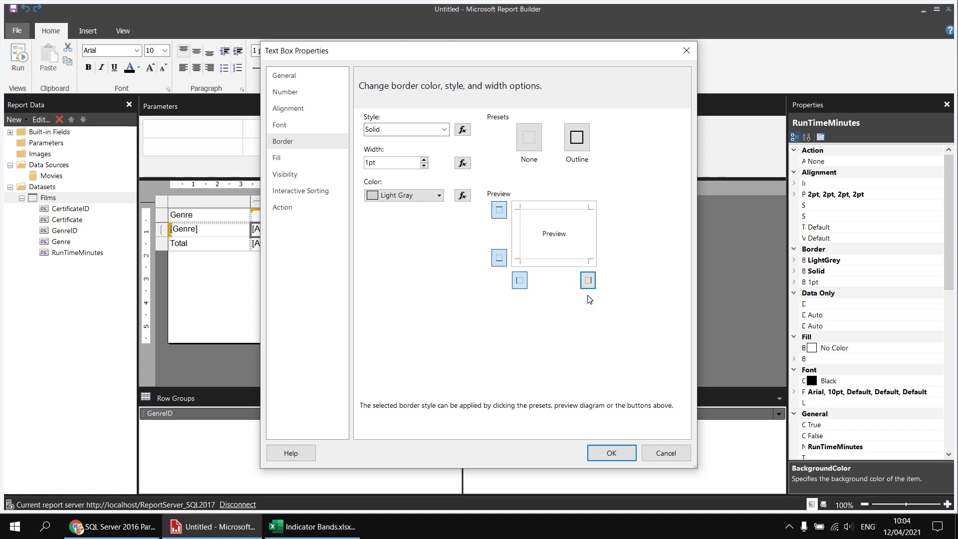
click(610, 453)
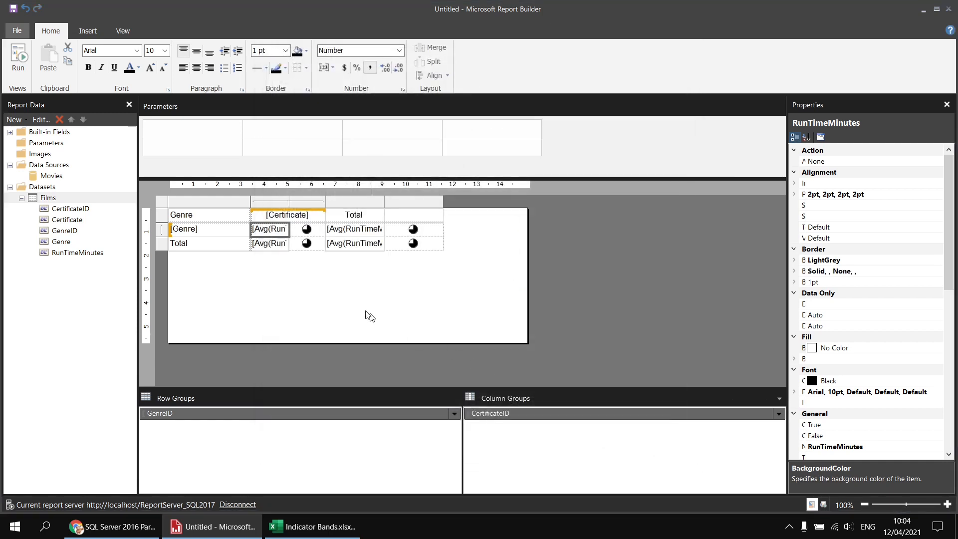
Step: Add a solid 1pt light gray bottom border to the Genre row's indicator under Certificate and preview the report
click(295, 233)
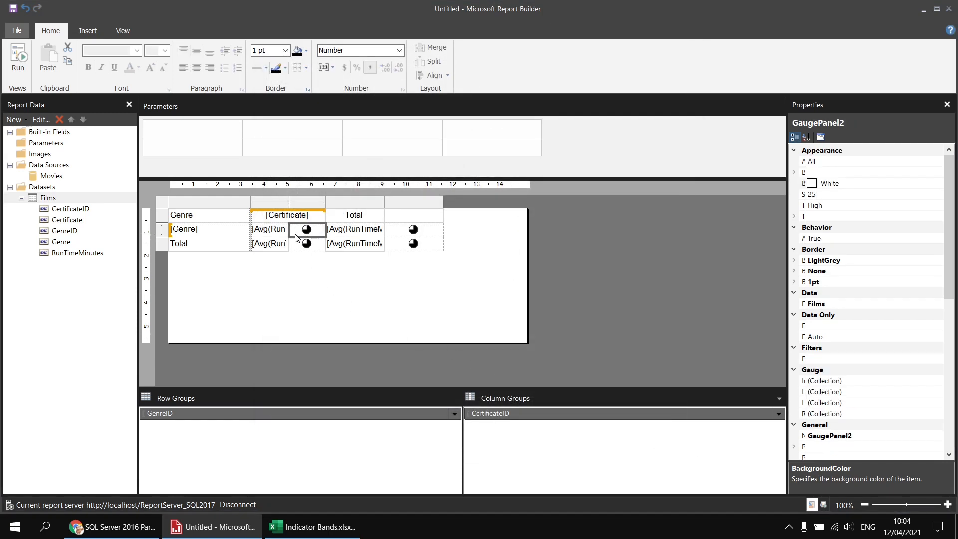
click(307, 90)
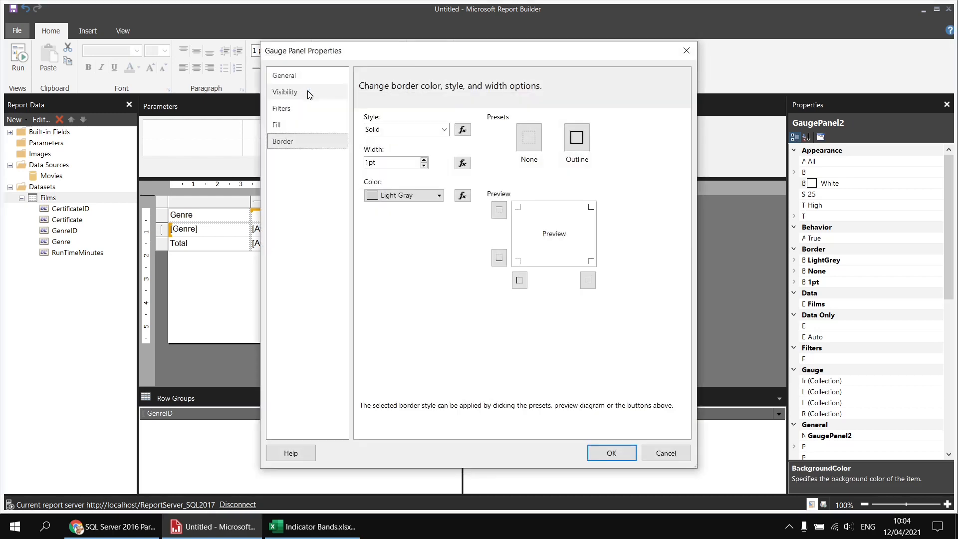
click(498, 260)
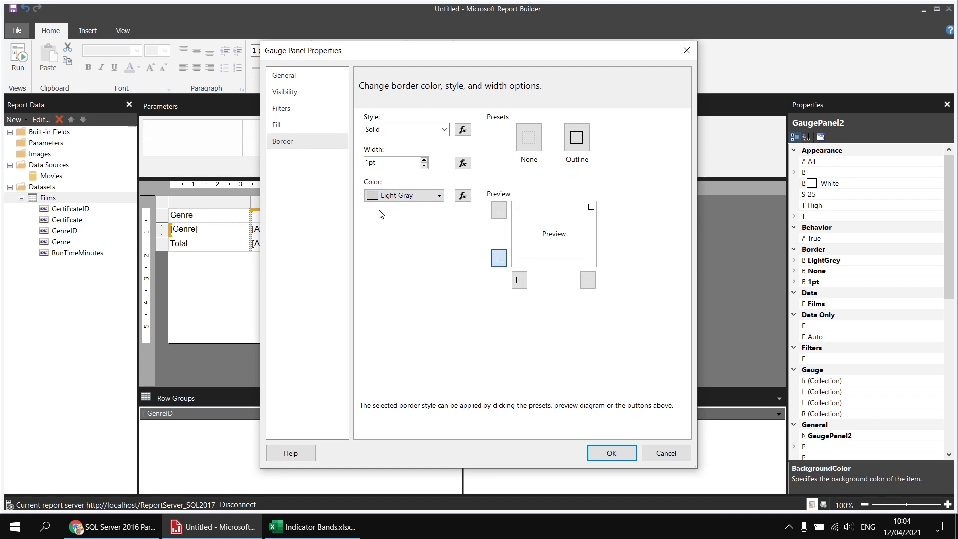
click(609, 452)
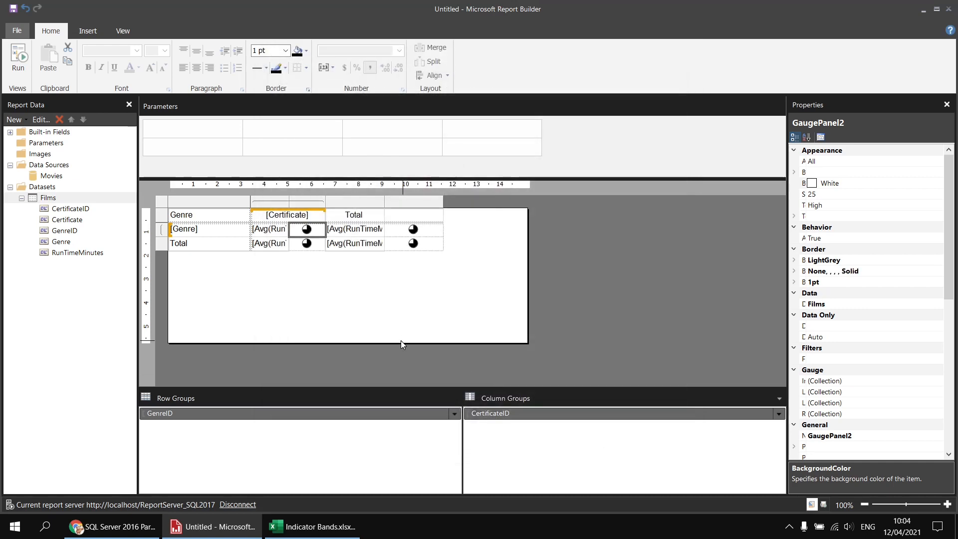
click(18, 55)
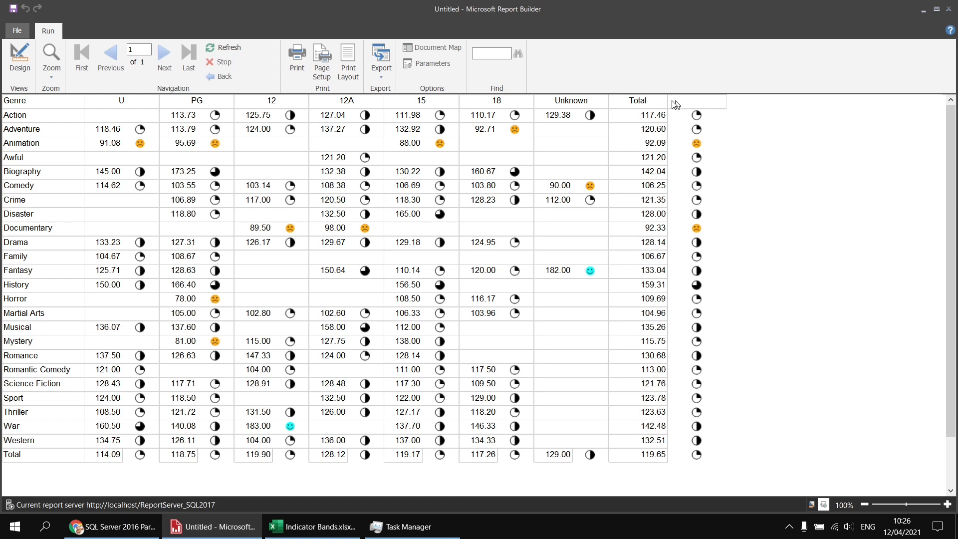
Step: Return to design view and merge the Total column heading with the empty header cell beside it
click(22, 68)
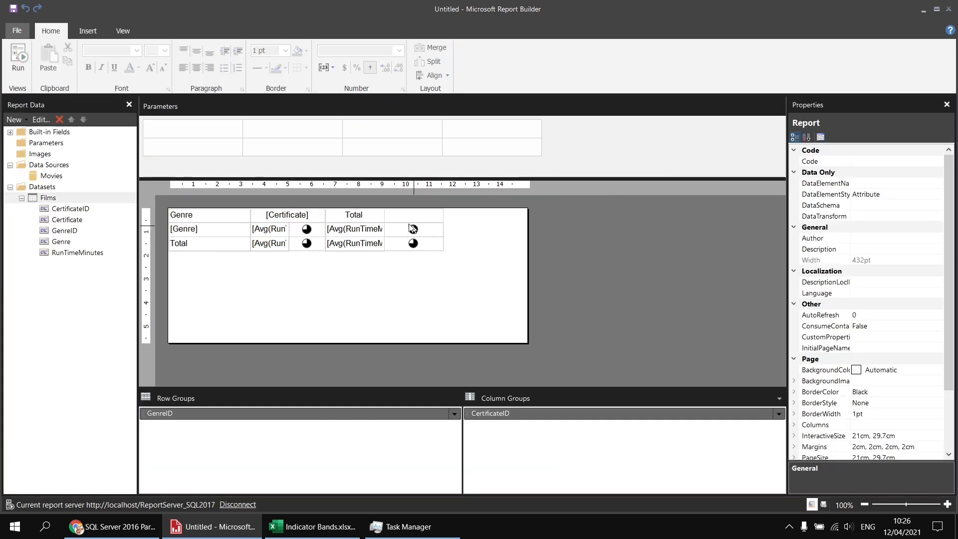
click(395, 218)
drag(394, 218, 375, 219)
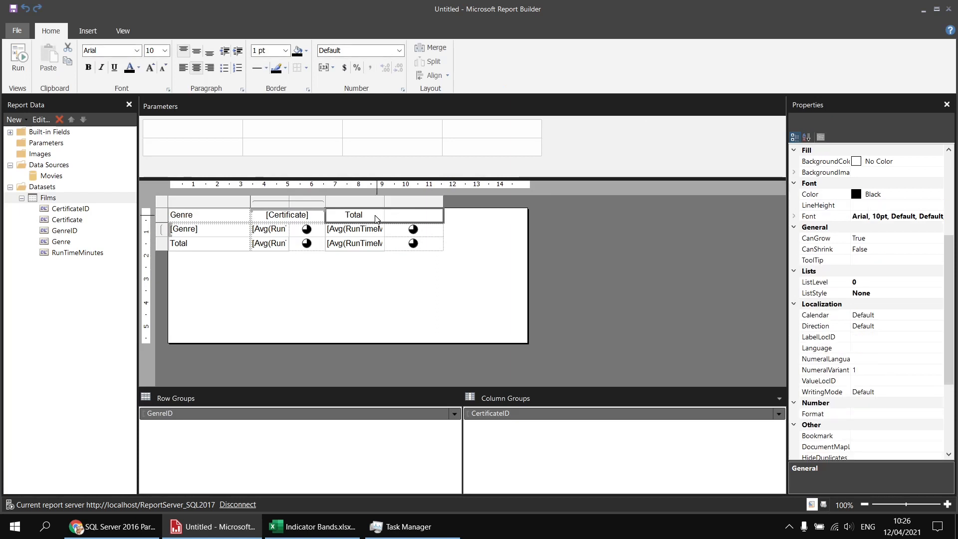
click(430, 50)
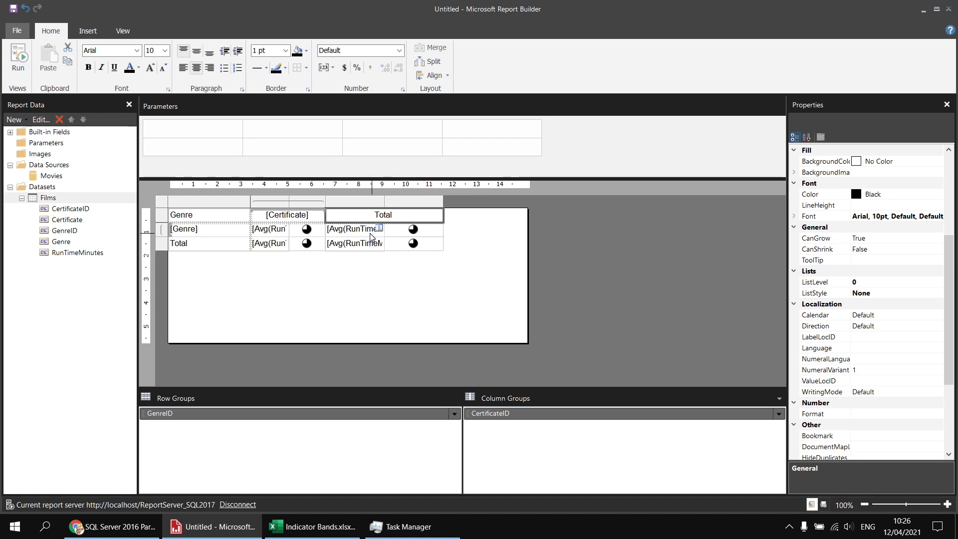
Step: Remove all borders from the average and indicator cells under the Total column heading, and preview the report
drag(371, 236, 399, 244)
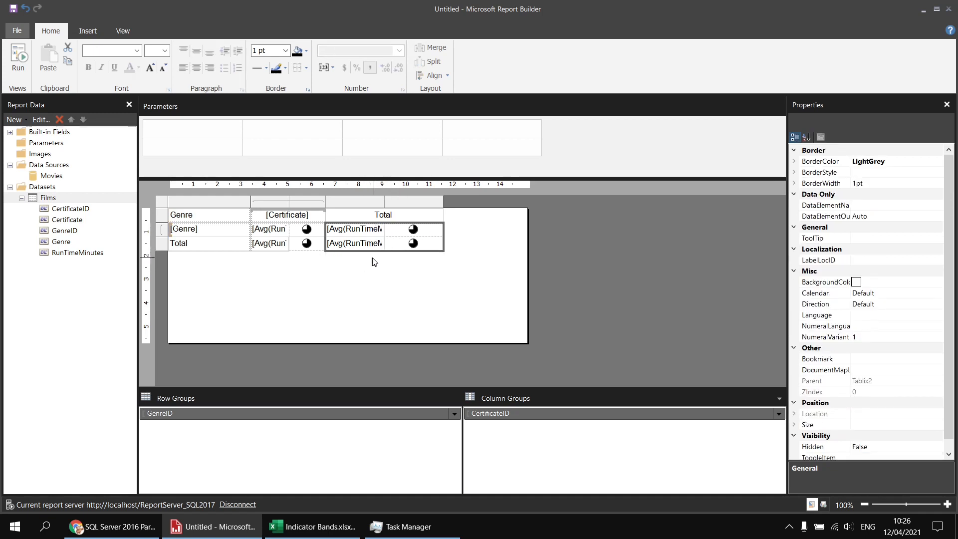
click(307, 67)
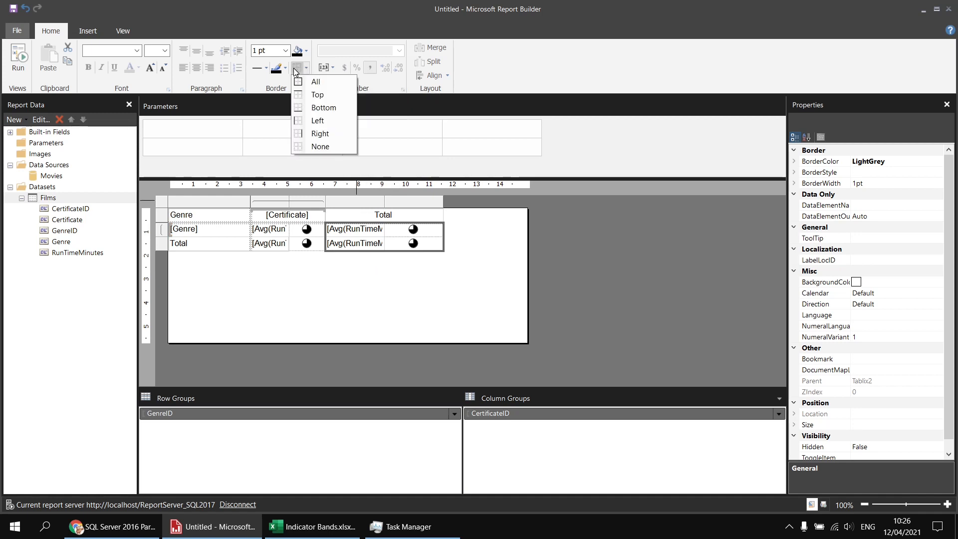
click(302, 148)
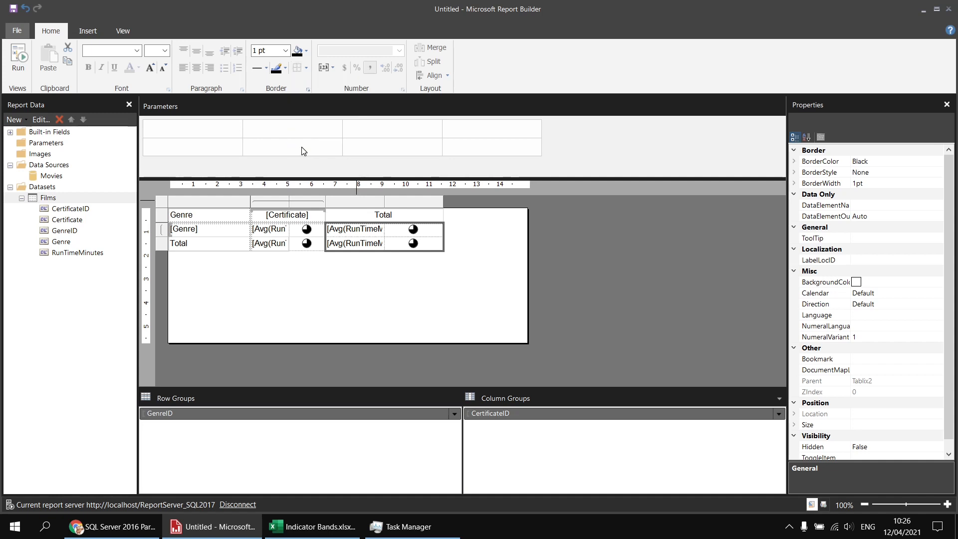
click(399, 293)
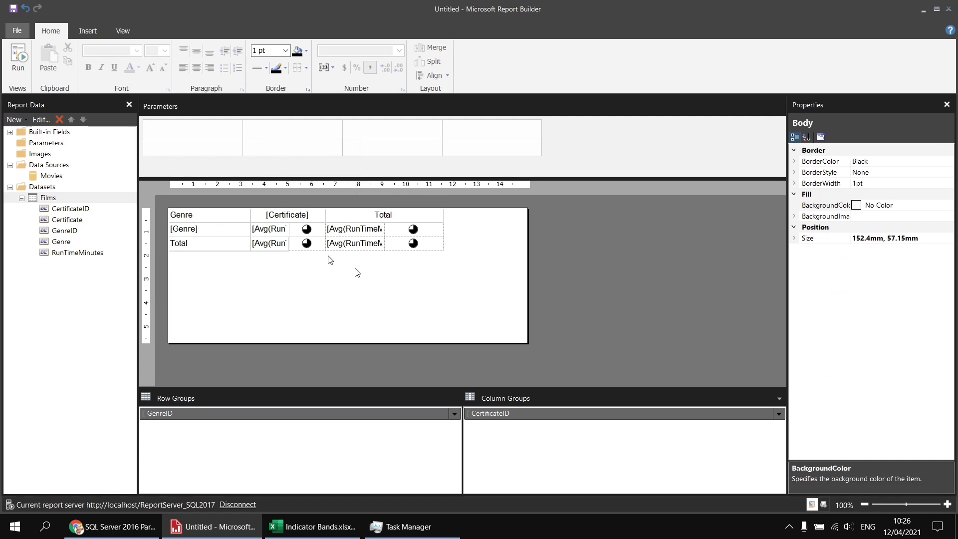
click(15, 58)
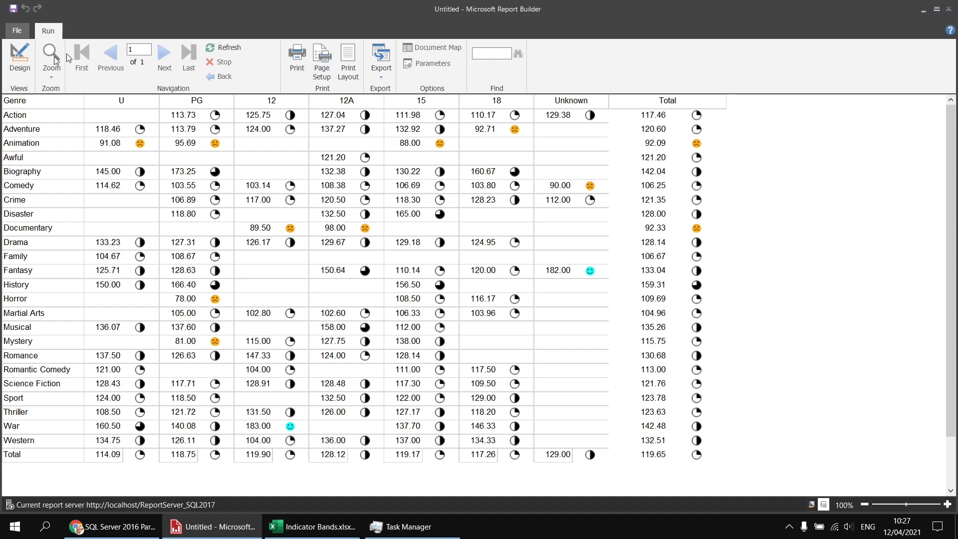
Step: Return to design view and format the whole header row with a SlateBlue fill and white bold text
click(21, 62)
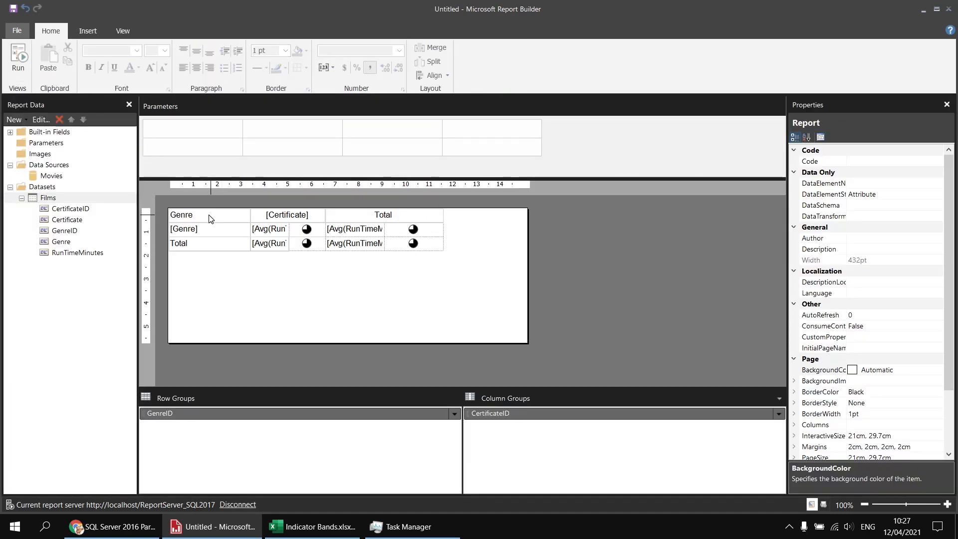
click(172, 215)
click(162, 220)
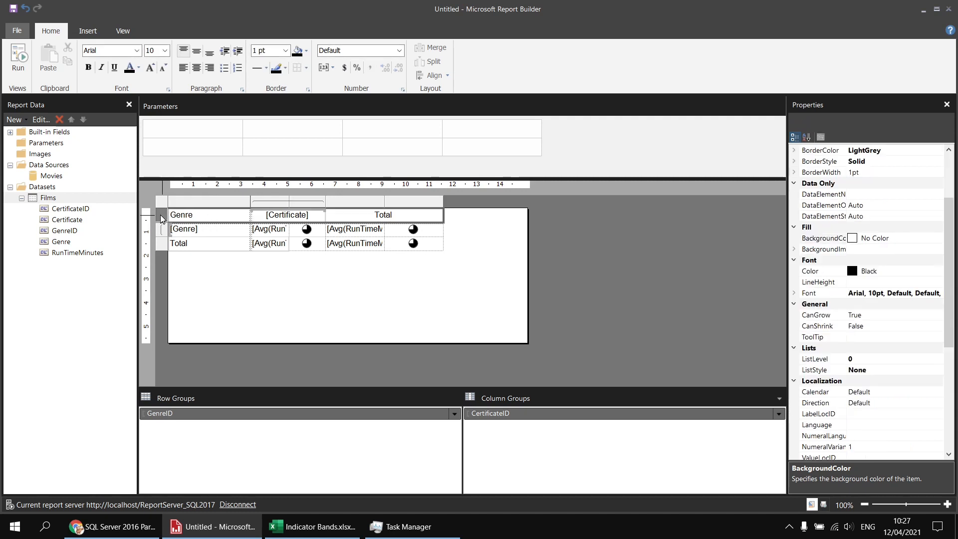
click(306, 51)
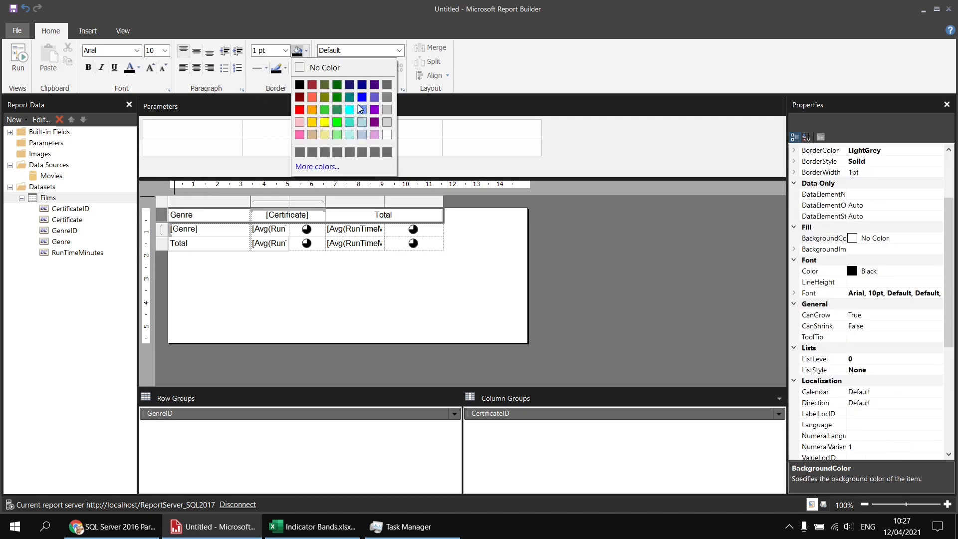
click(374, 97)
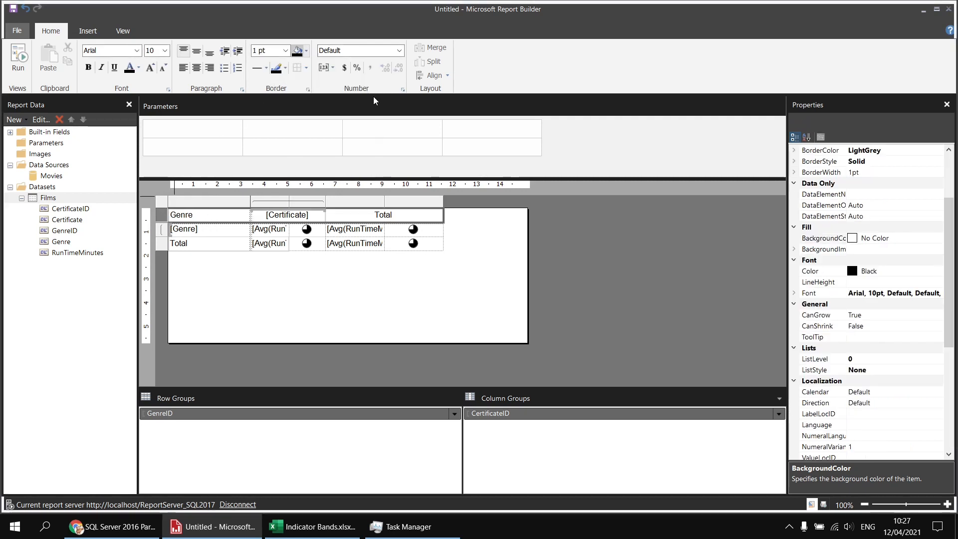
click(139, 68)
click(219, 133)
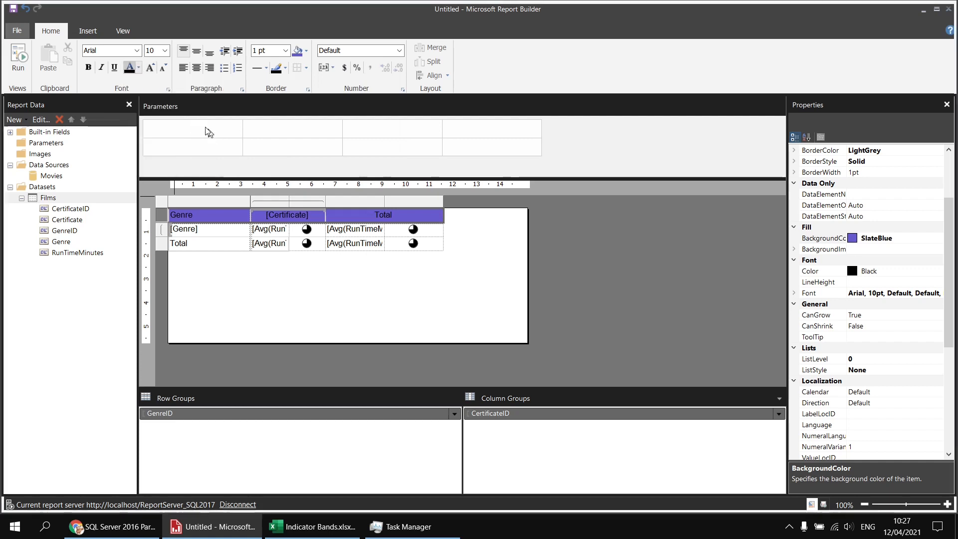
click(90, 70)
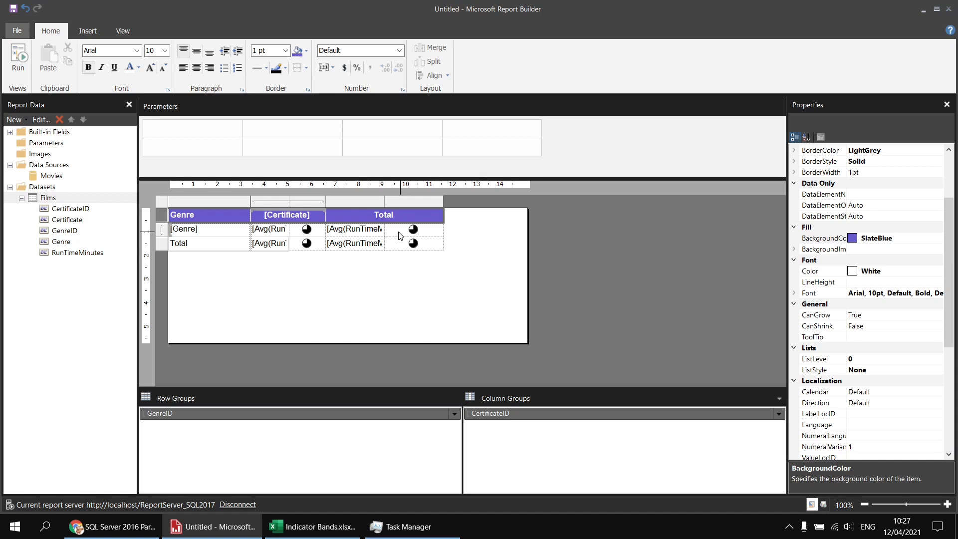
Step: Fill the Genre row's average and indicator cells under Total with LightSteelBlue and make the average bold
click(399, 235)
click(370, 233)
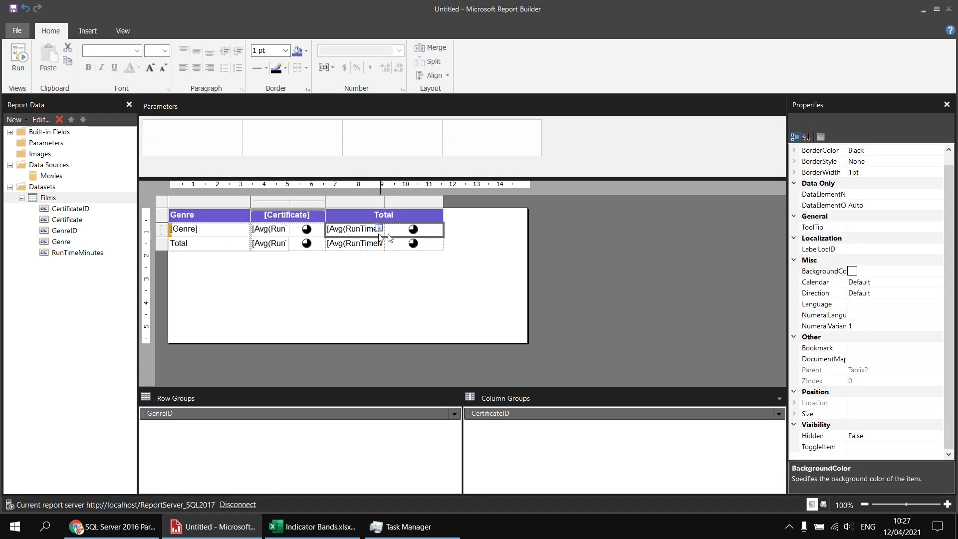
click(306, 51)
click(361, 135)
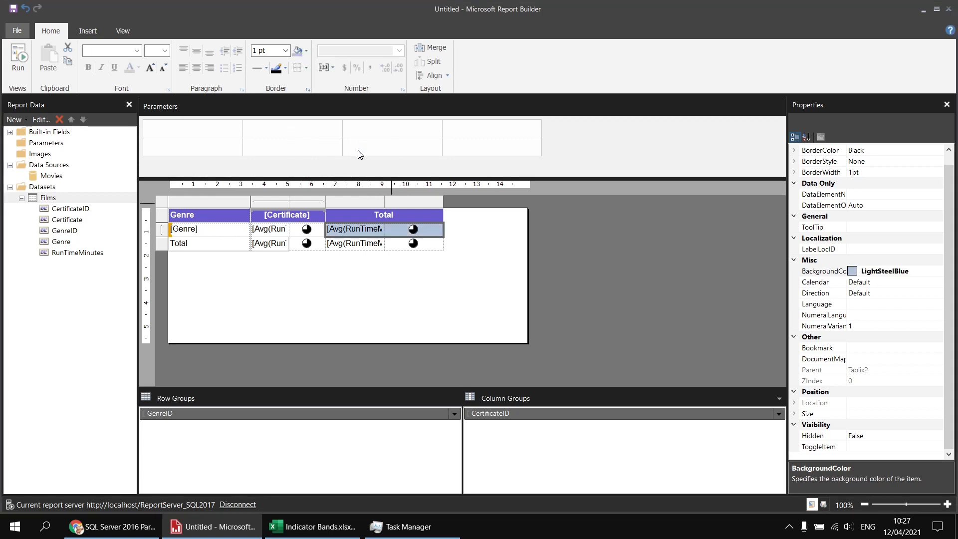
click(392, 243)
click(377, 234)
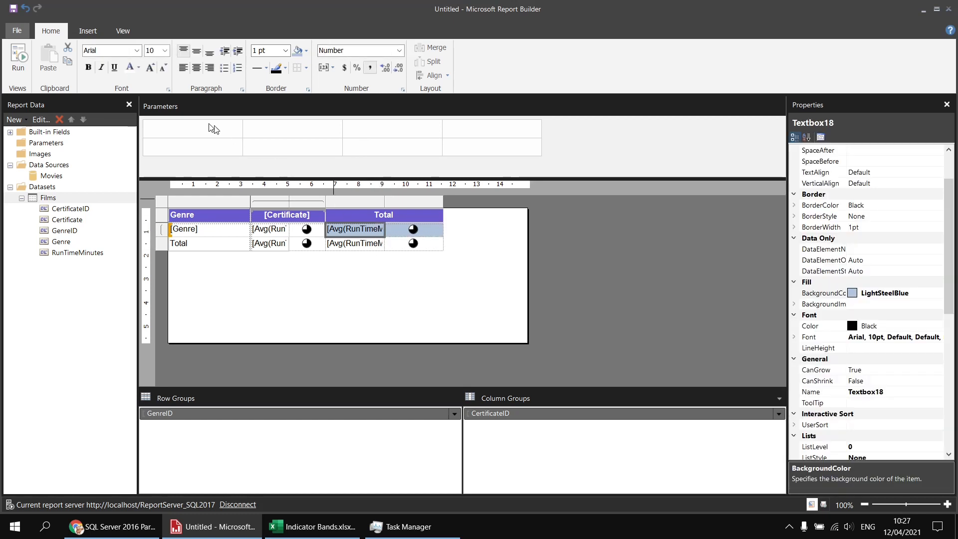
click(88, 68)
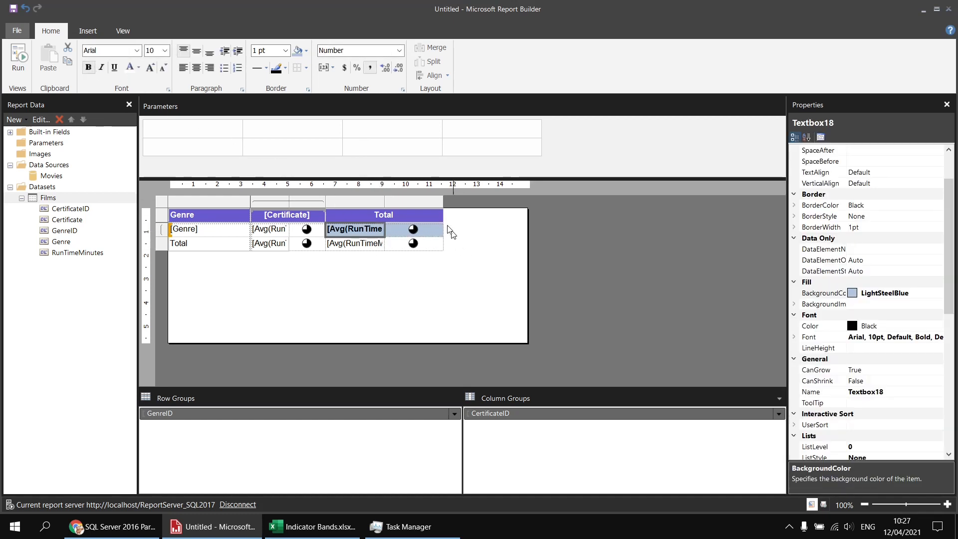
Step: Narrow both columns under the Total heading and check the layout in the report preview
drag(384, 200, 405, 203)
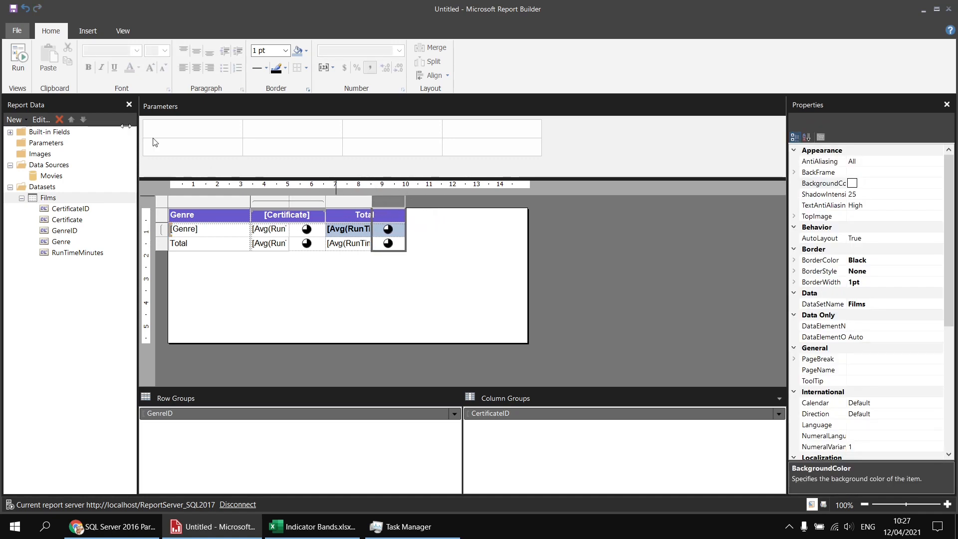
click(20, 59)
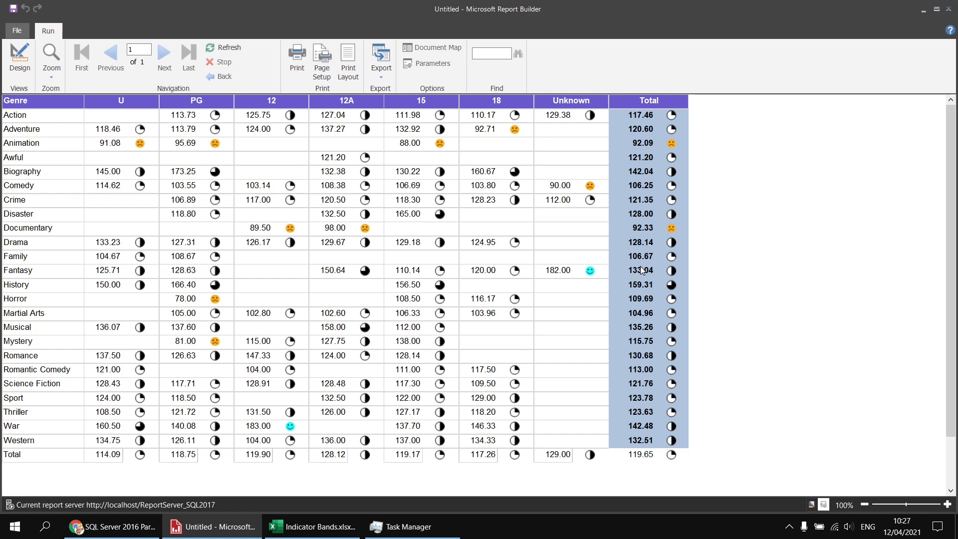
click(15, 60)
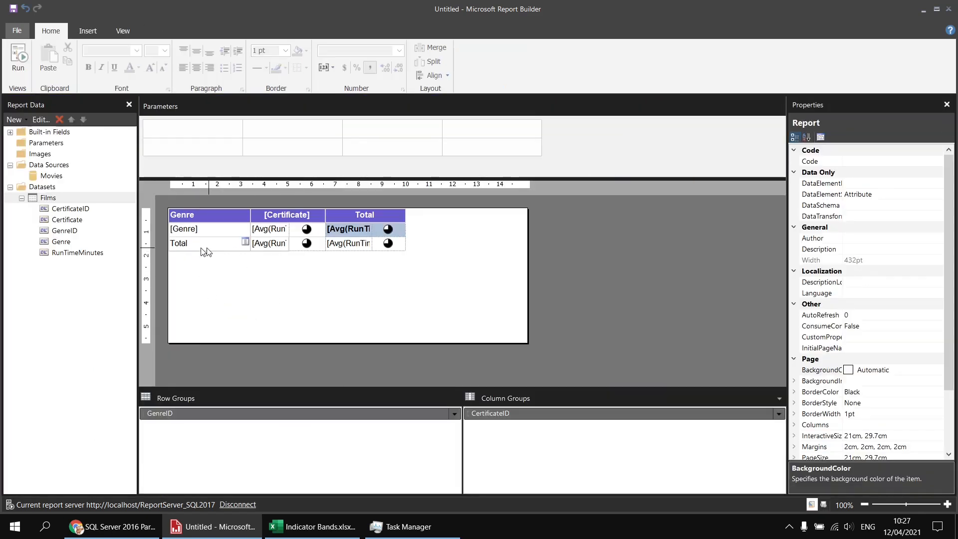
Step: Format the Total row's label cell with a SlateBlue fill and white bold text
click(203, 250)
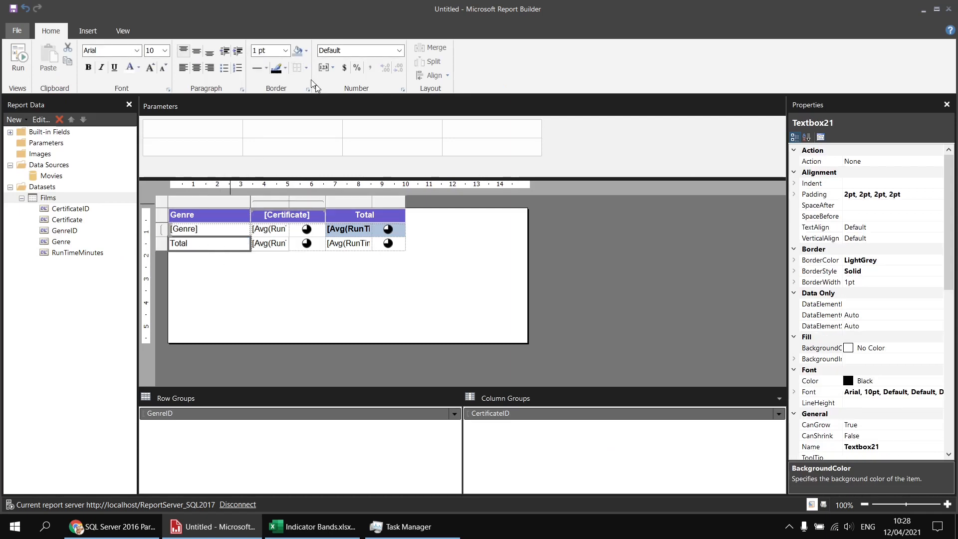
click(306, 51)
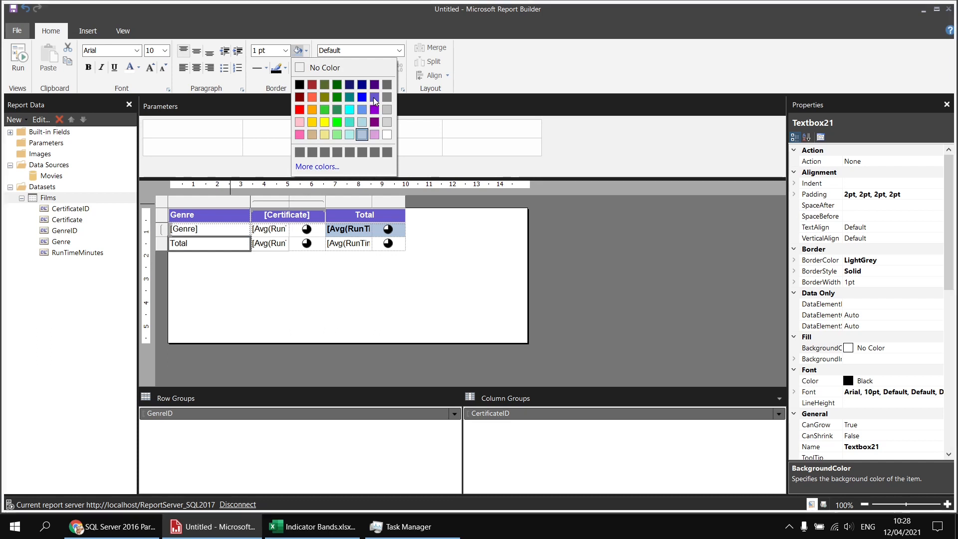
click(373, 102)
click(129, 67)
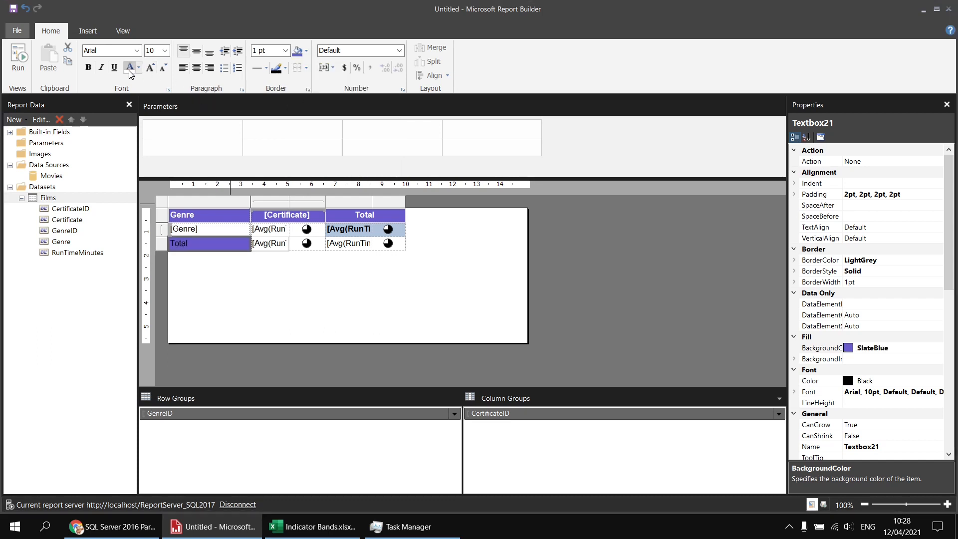
click(89, 67)
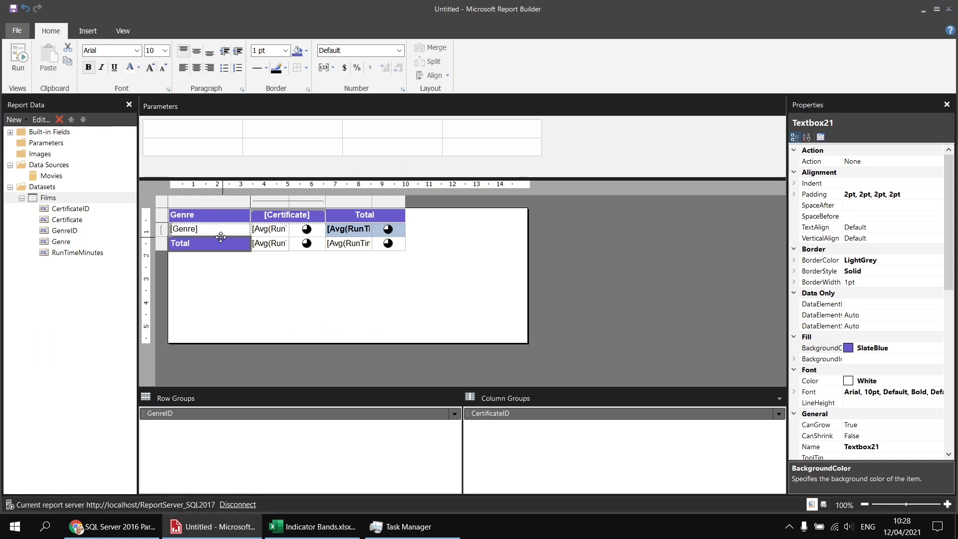
Step: Fill the grand total average and its indicator cell with SlateBlue, and make the average white and bold
click(268, 252)
drag(268, 253, 384, 249)
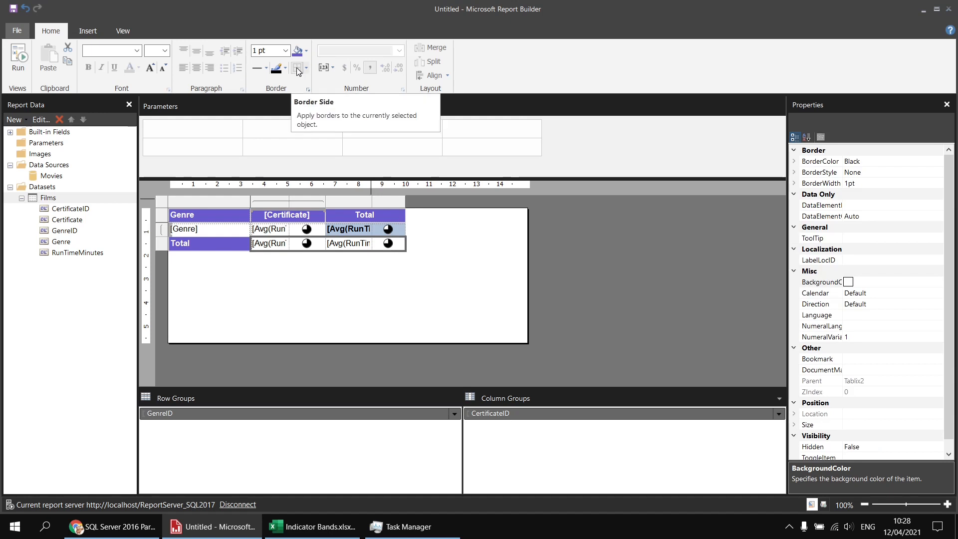
click(310, 278)
click(374, 247)
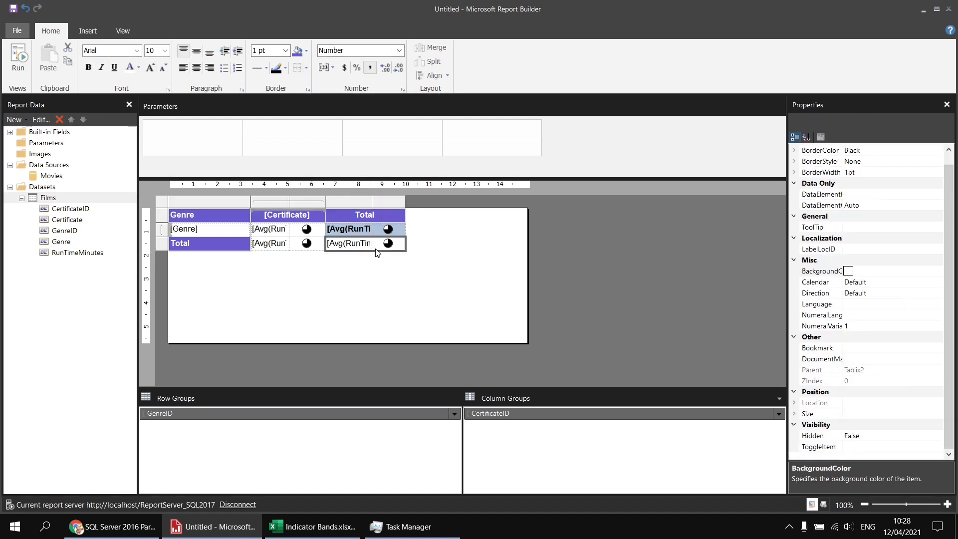
click(298, 52)
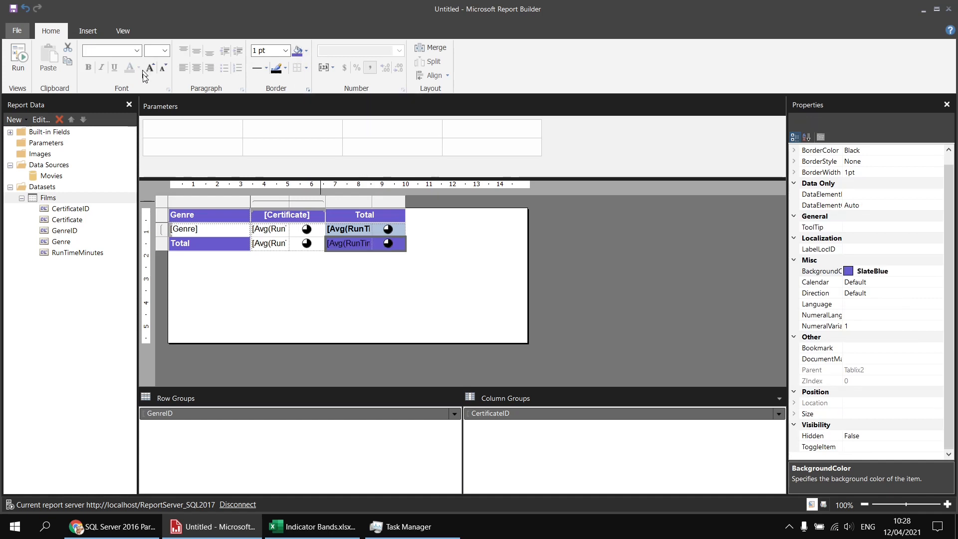
click(324, 264)
click(355, 244)
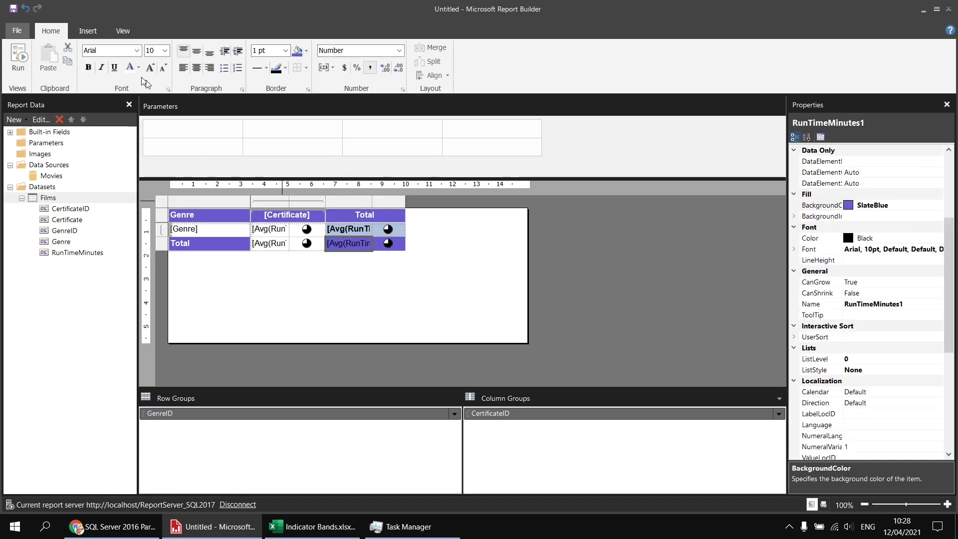
click(130, 69)
click(88, 70)
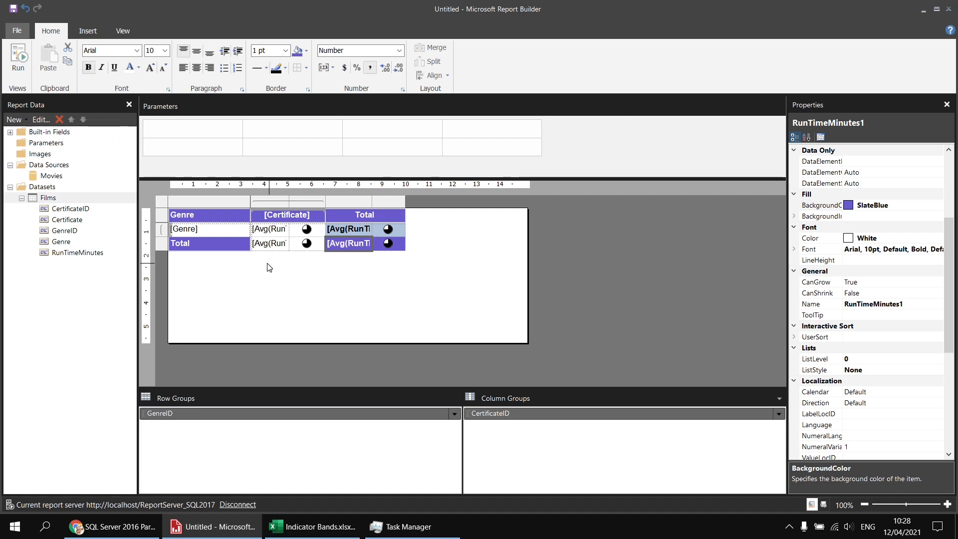
Step: Fill the Total row's average and indicator cells under Certificate with LightSteelBlue and make the average bold
drag(272, 247, 307, 248)
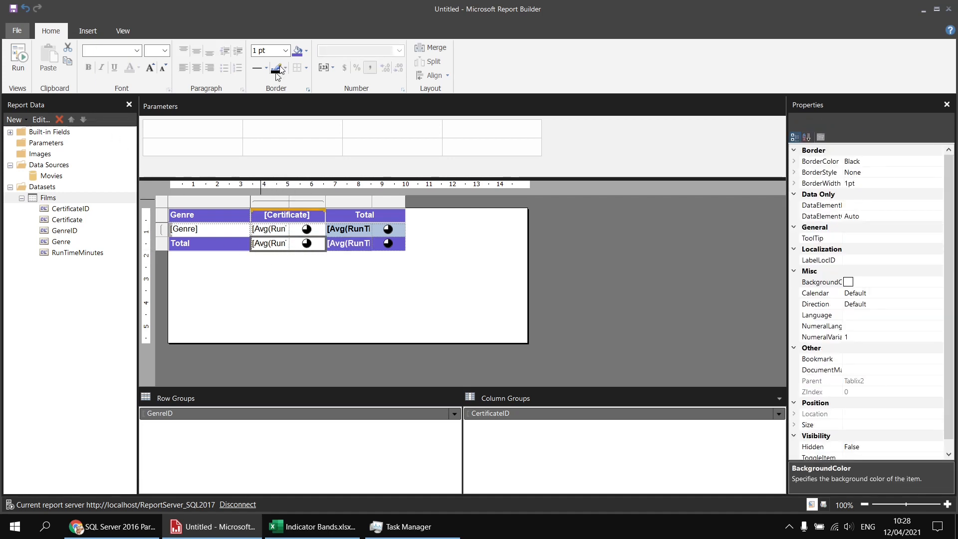
click(306, 51)
click(361, 134)
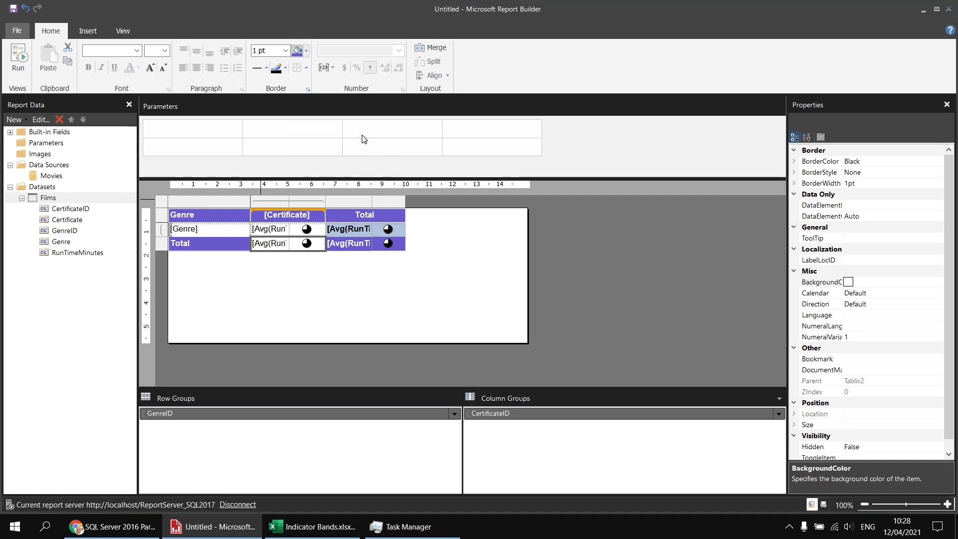
click(297, 256)
click(277, 251)
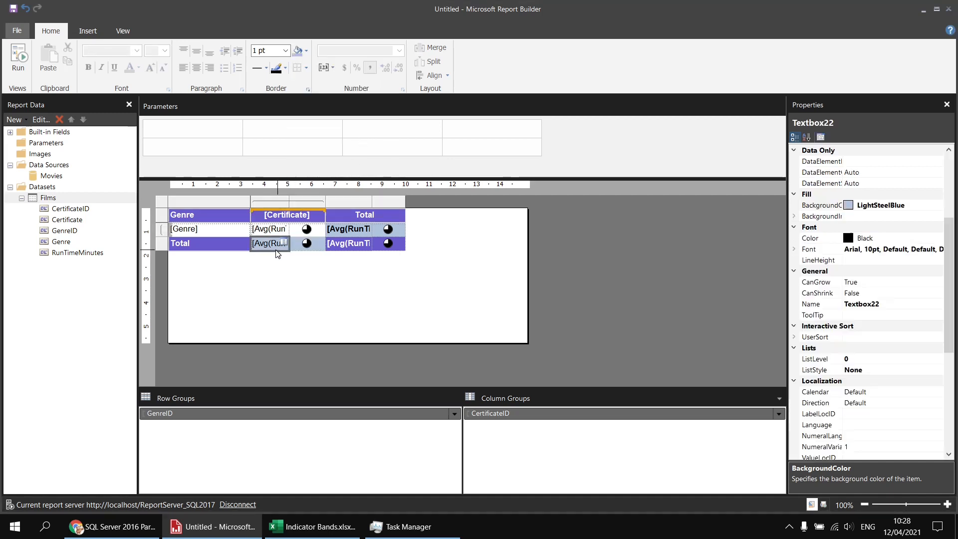
click(88, 66)
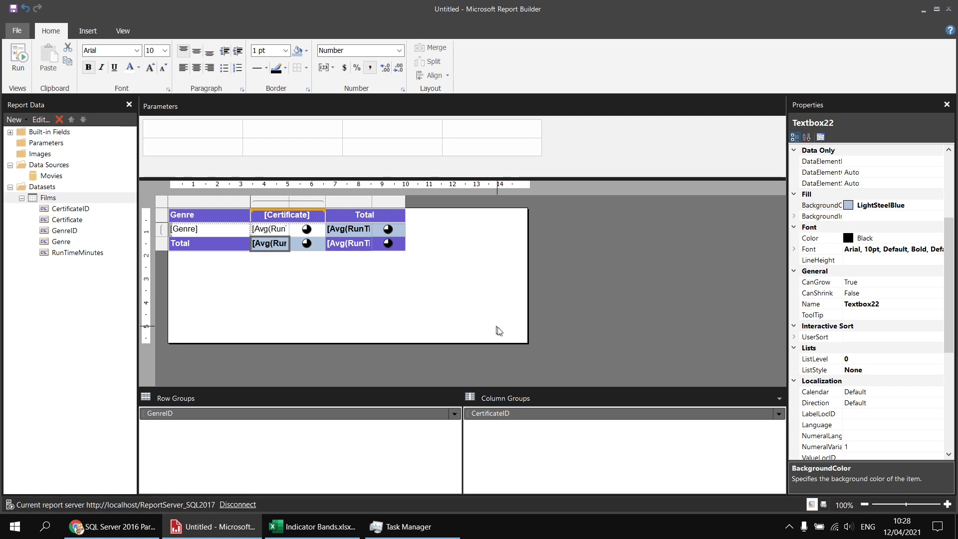
Step: Shrink the report body to fit closely around the matrix and preview the report
drag(527, 343, 418, 257)
key(F5)
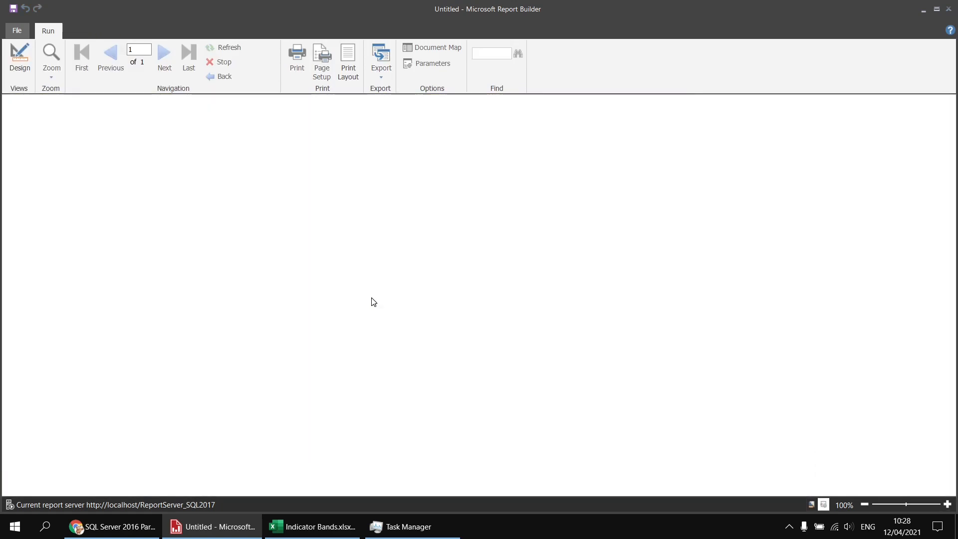